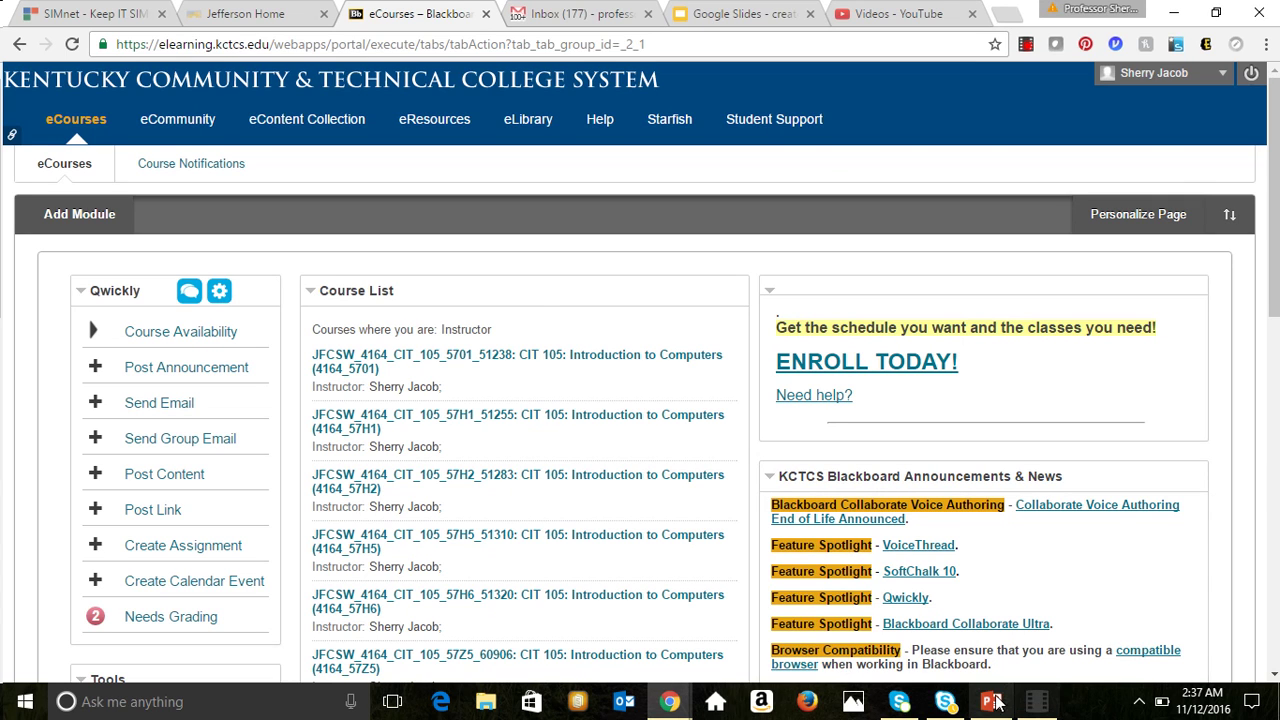
# Step: Switch to the Recommending a Strategy deck and delete the audio clip from slide 1
pyautogui.click(992, 702)
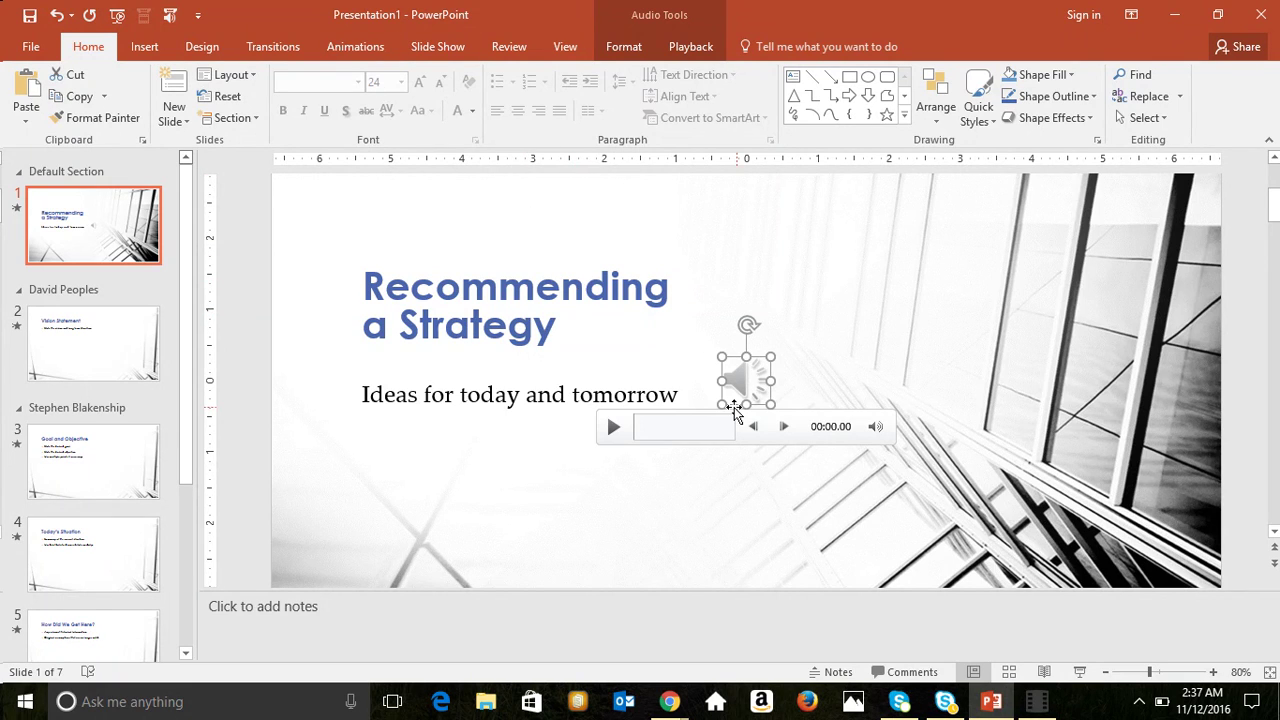
pyautogui.press('Delete')
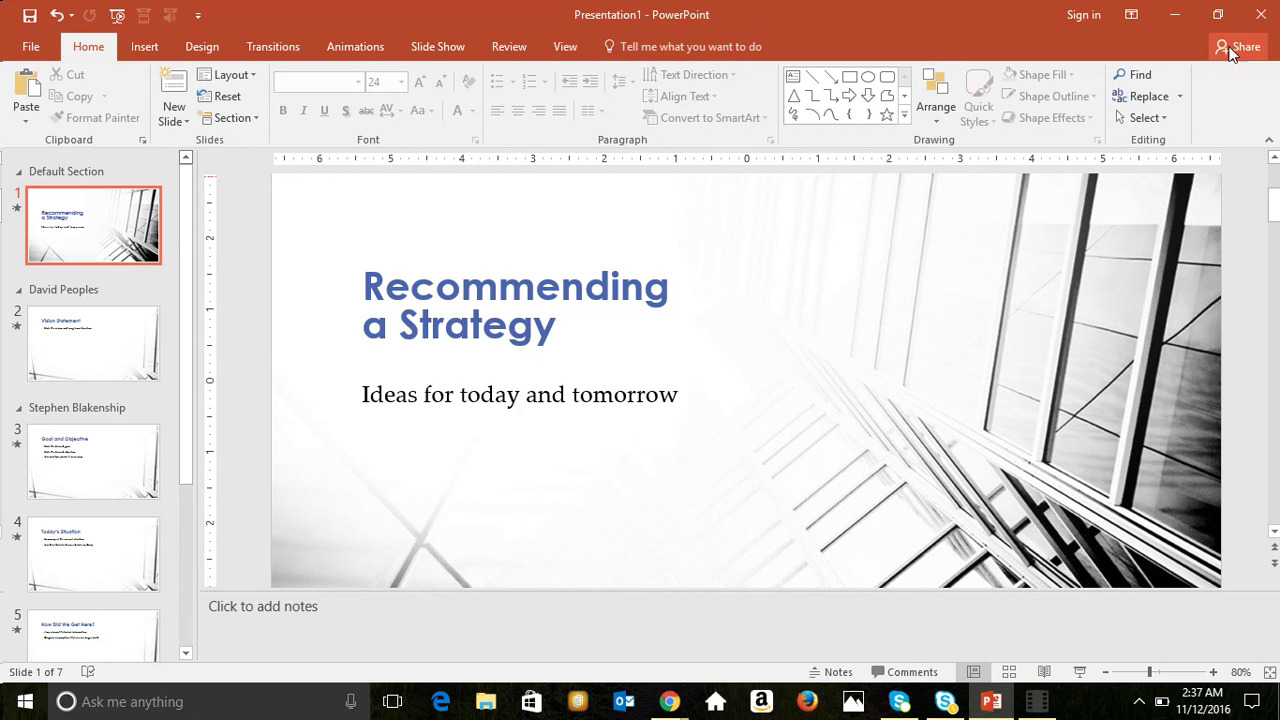
pyautogui.click(679, 47)
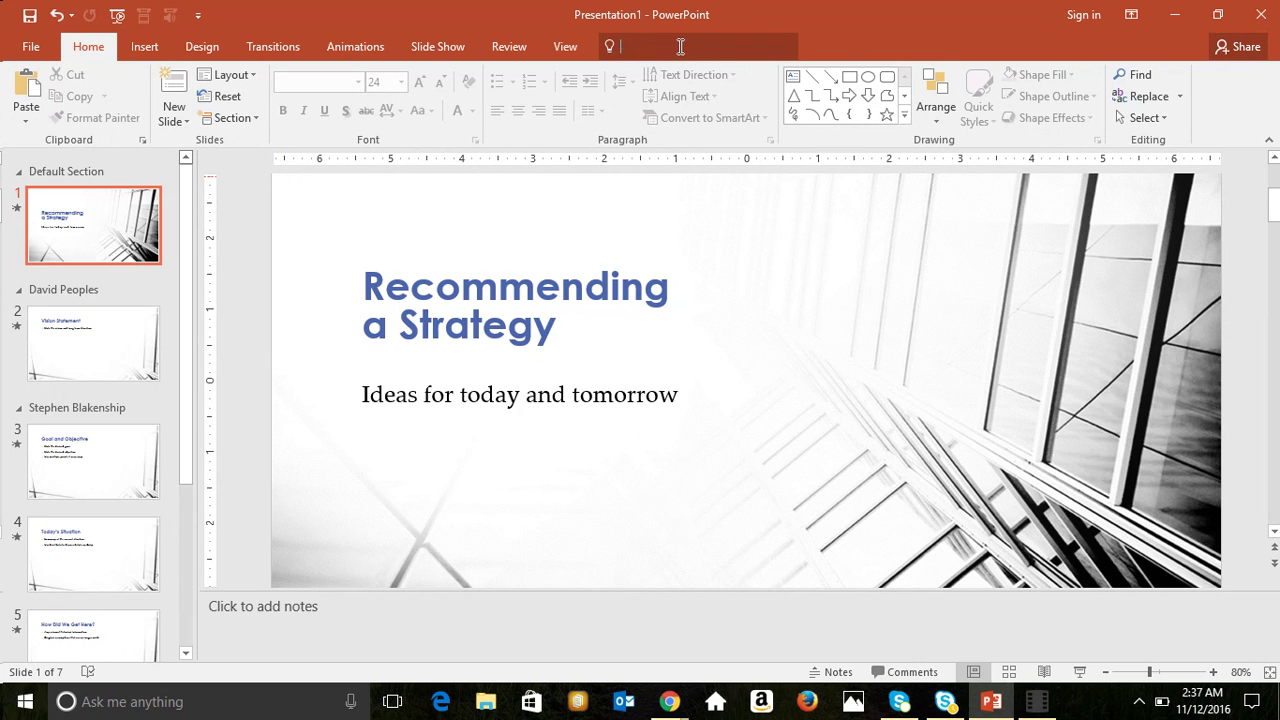
pyautogui.click(20, 50)
pyautogui.click(22, 50)
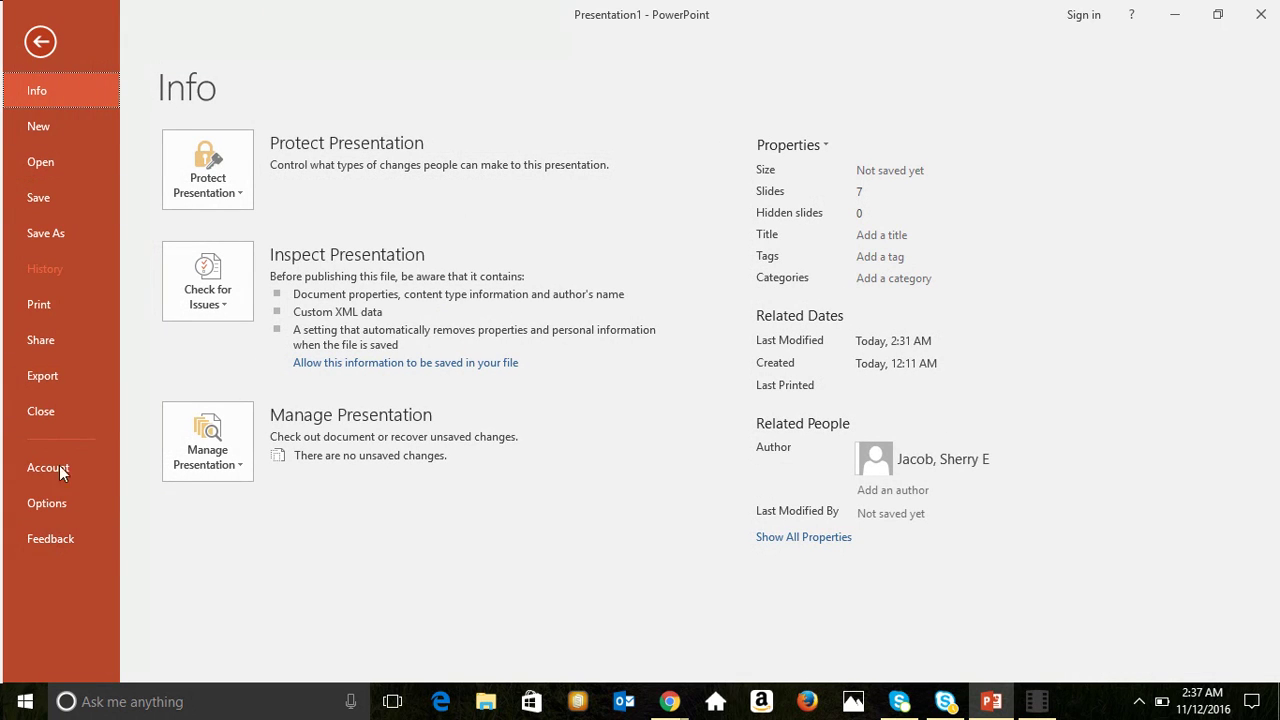
pyautogui.click(24, 52)
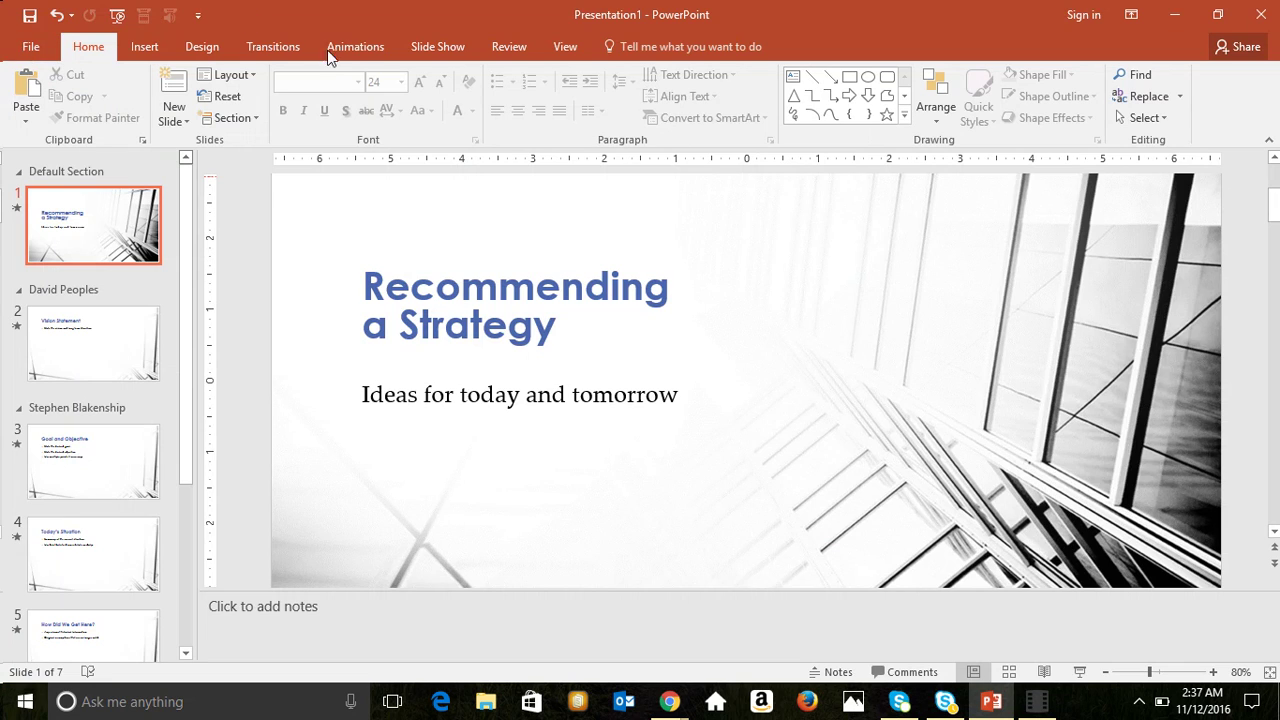
pyautogui.click(145, 52)
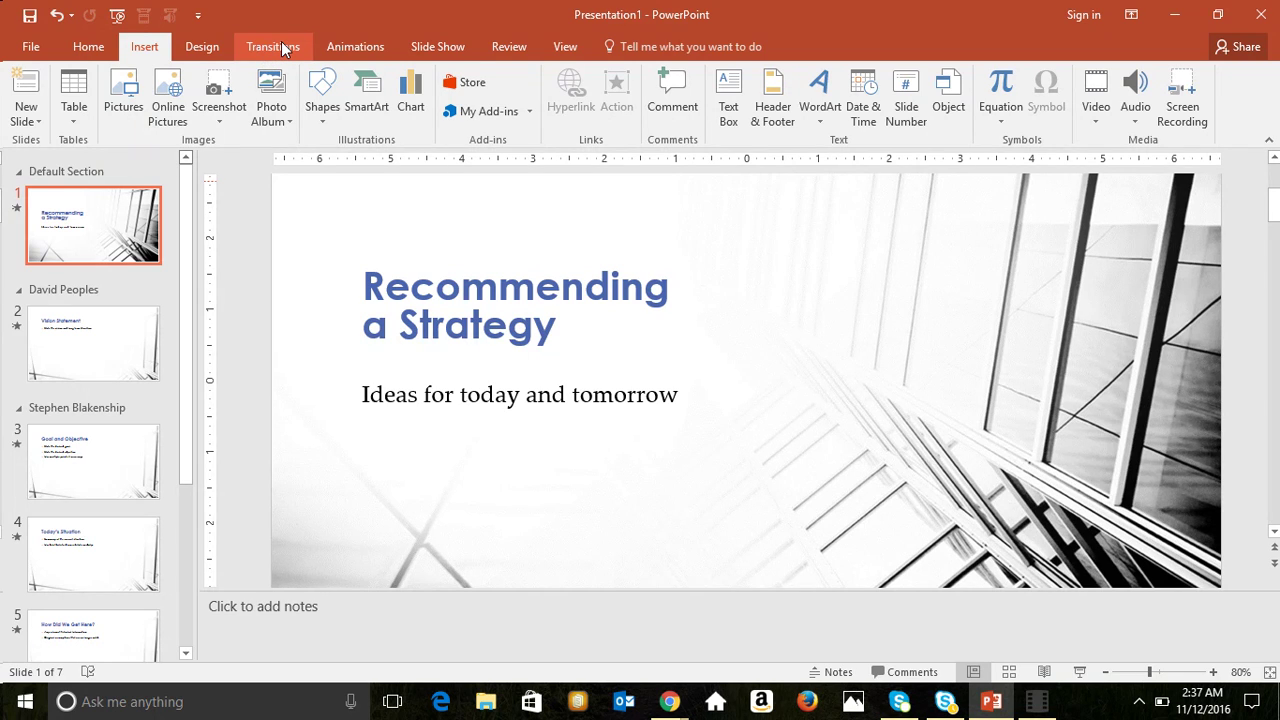
pyautogui.click(560, 50)
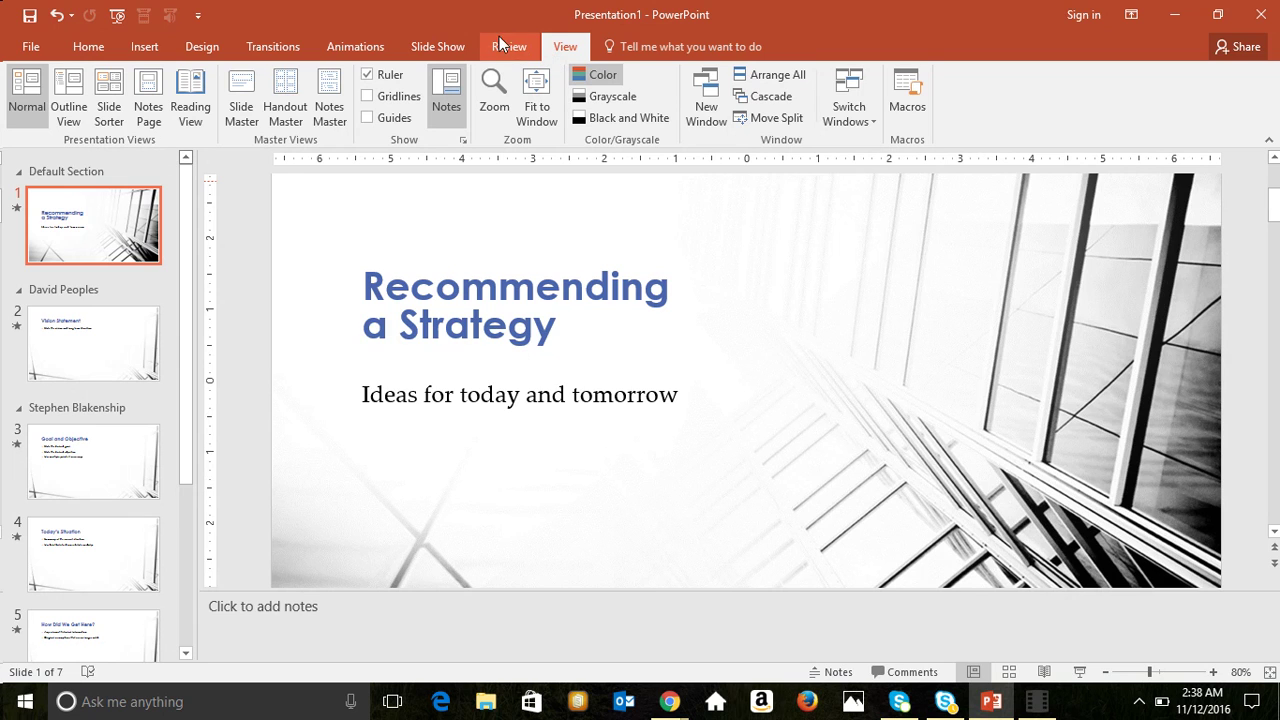
pyautogui.click(95, 50)
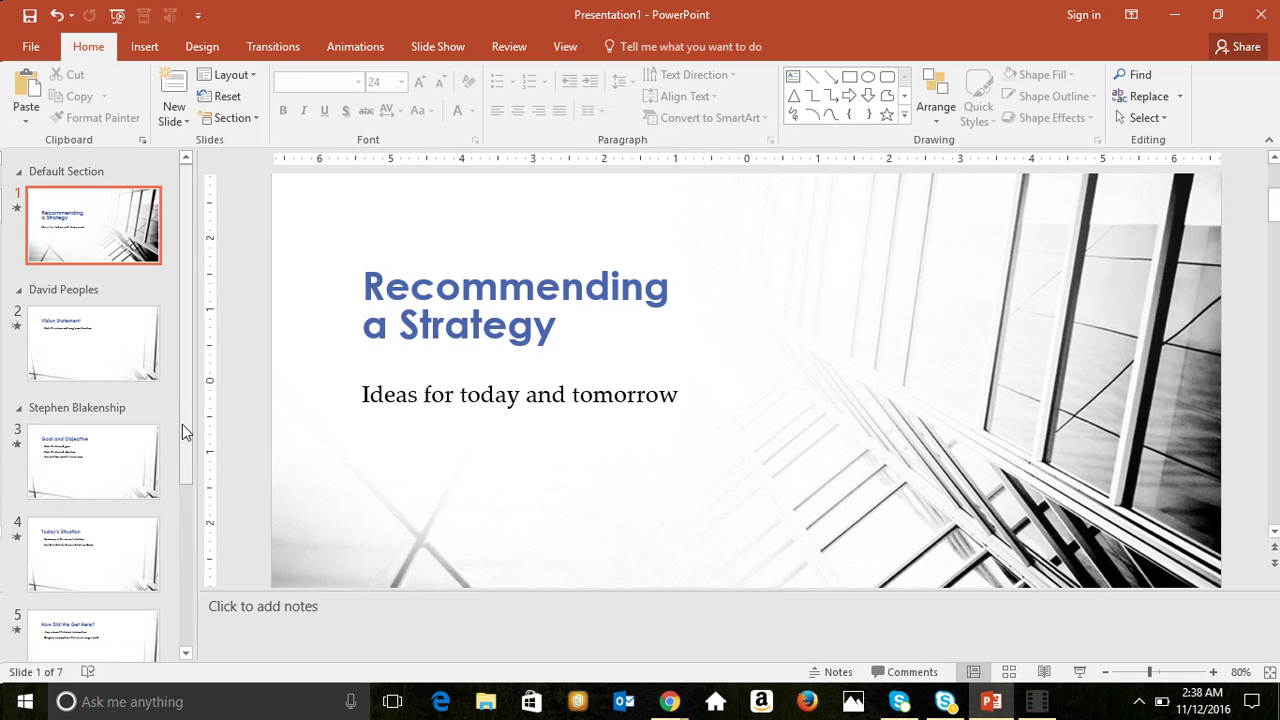
pyautogui.moveTo(182, 395); pyautogui.dragTo(191, 352)
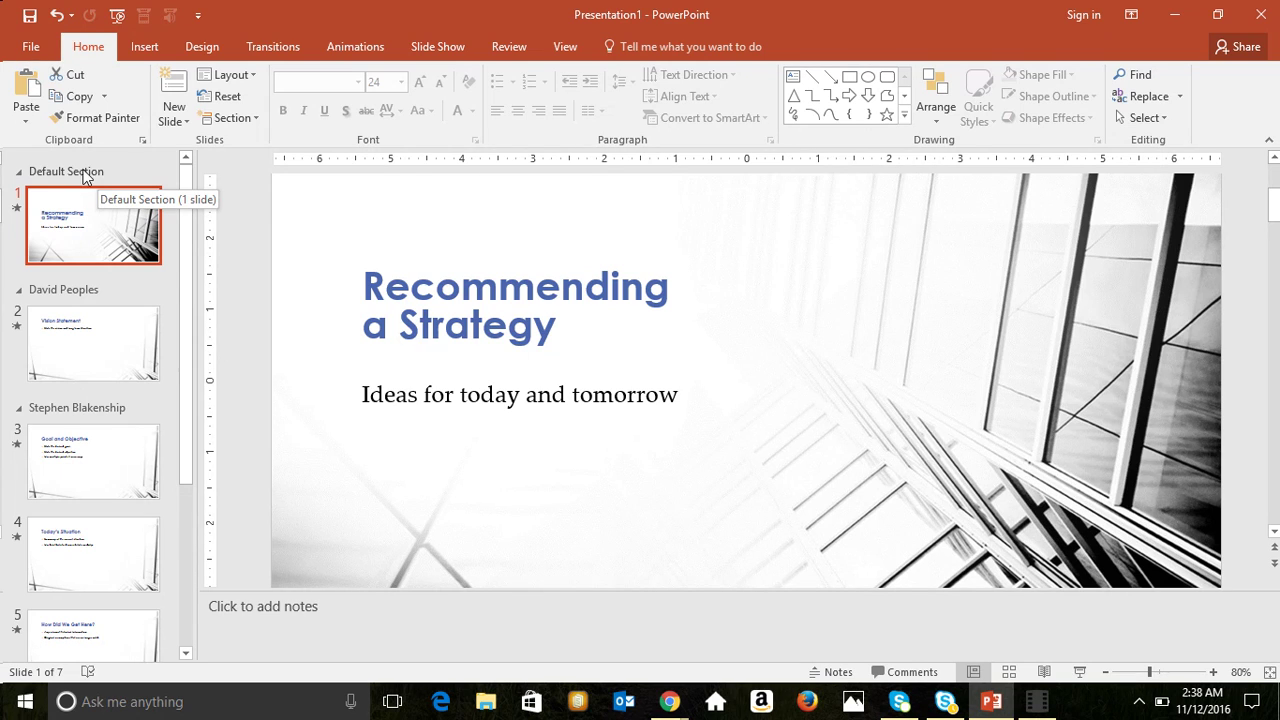
# Step: Bring up the context menus for the Default Section header and the gap after slide 4
pyautogui.rightClick(139, 173)
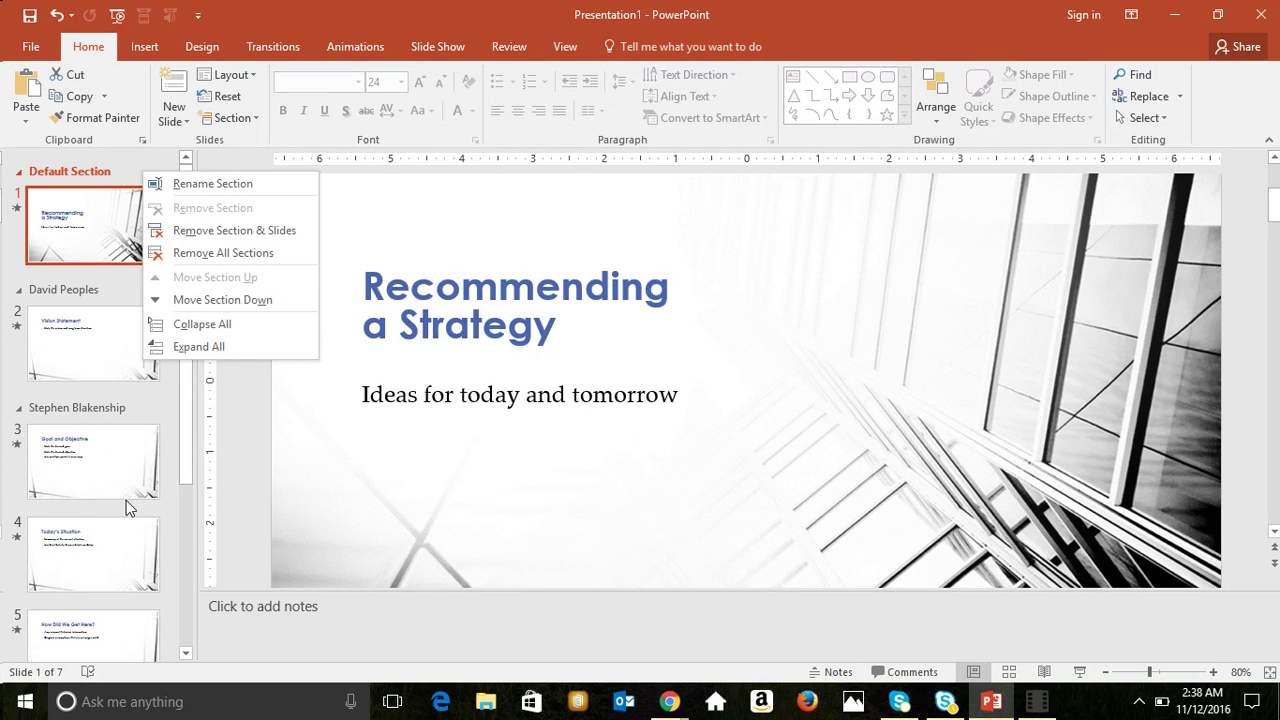
pyautogui.rightClick(137, 601)
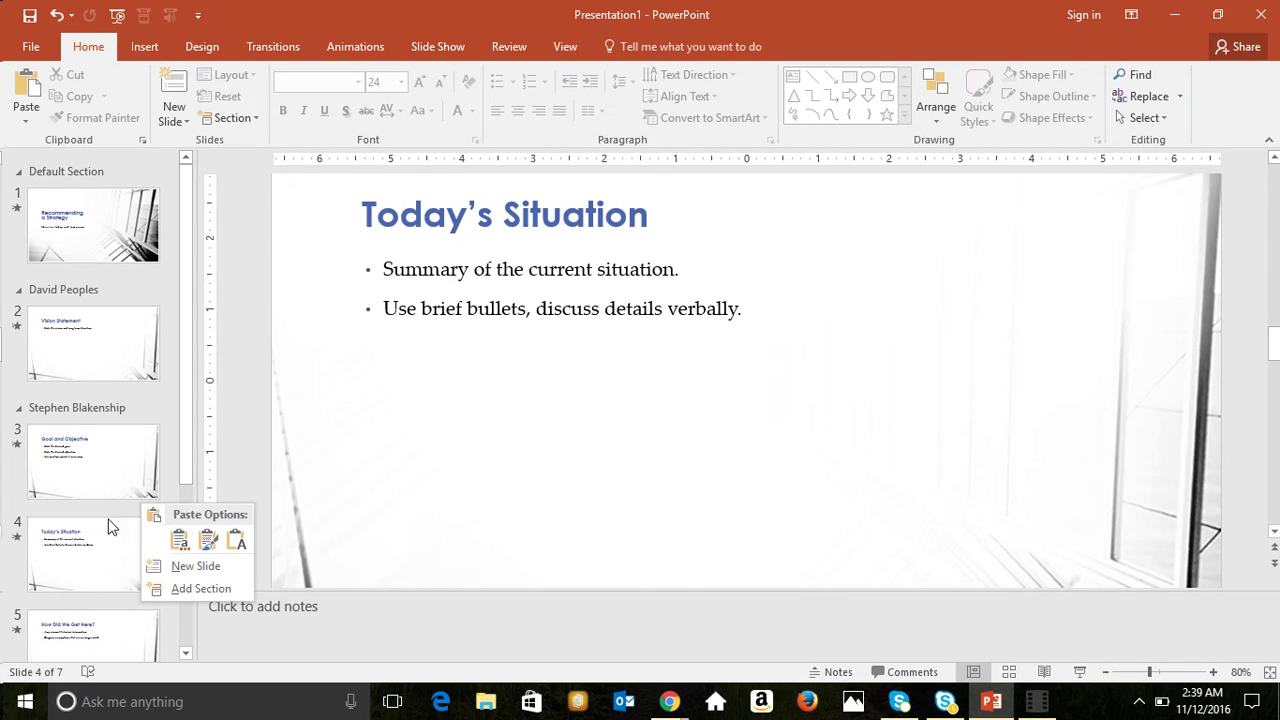
# Step: Add a section starting at slide 5 and rename it with the presenter's full name
pyautogui.click(193, 589)
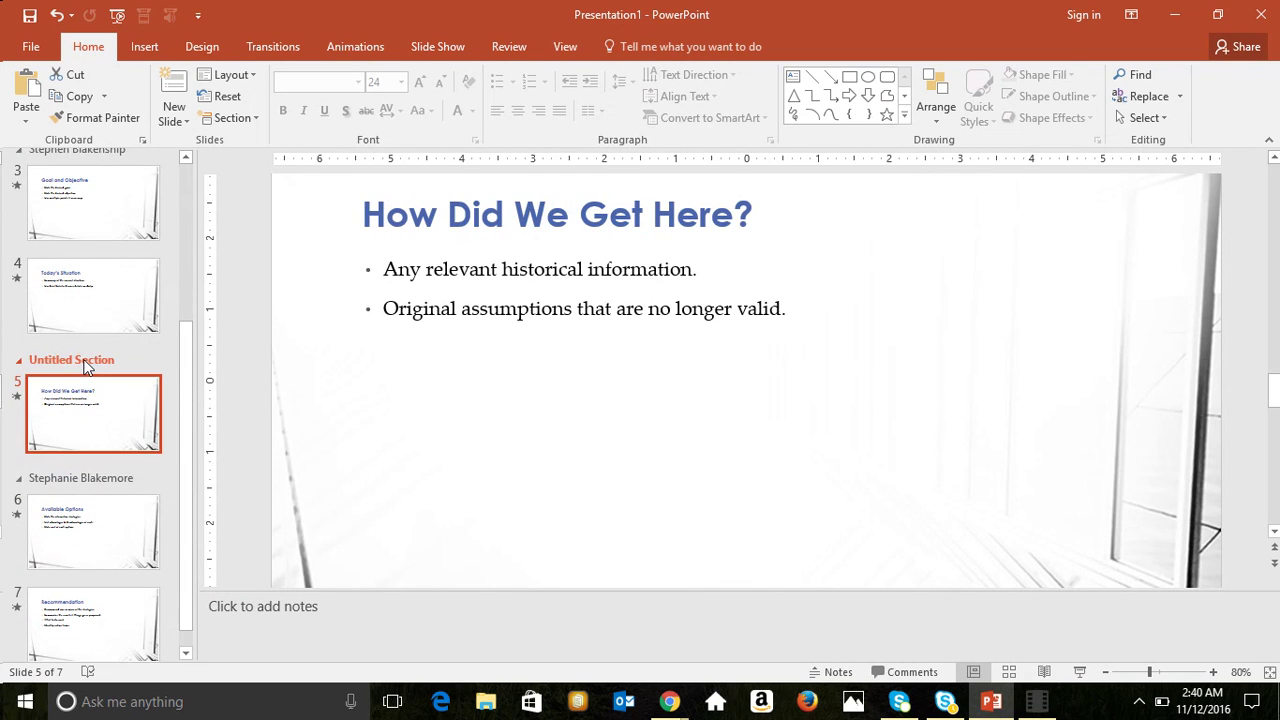
pyautogui.rightClick(86, 366)
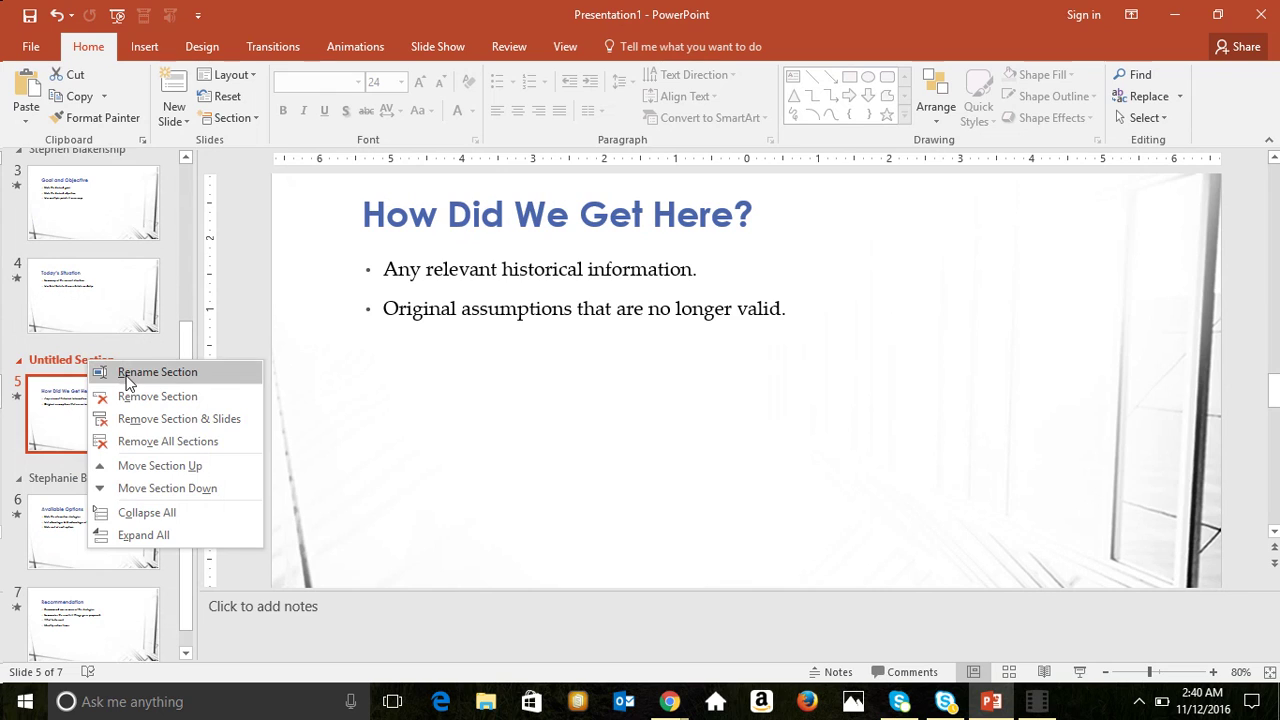
pyautogui.click(157, 372)
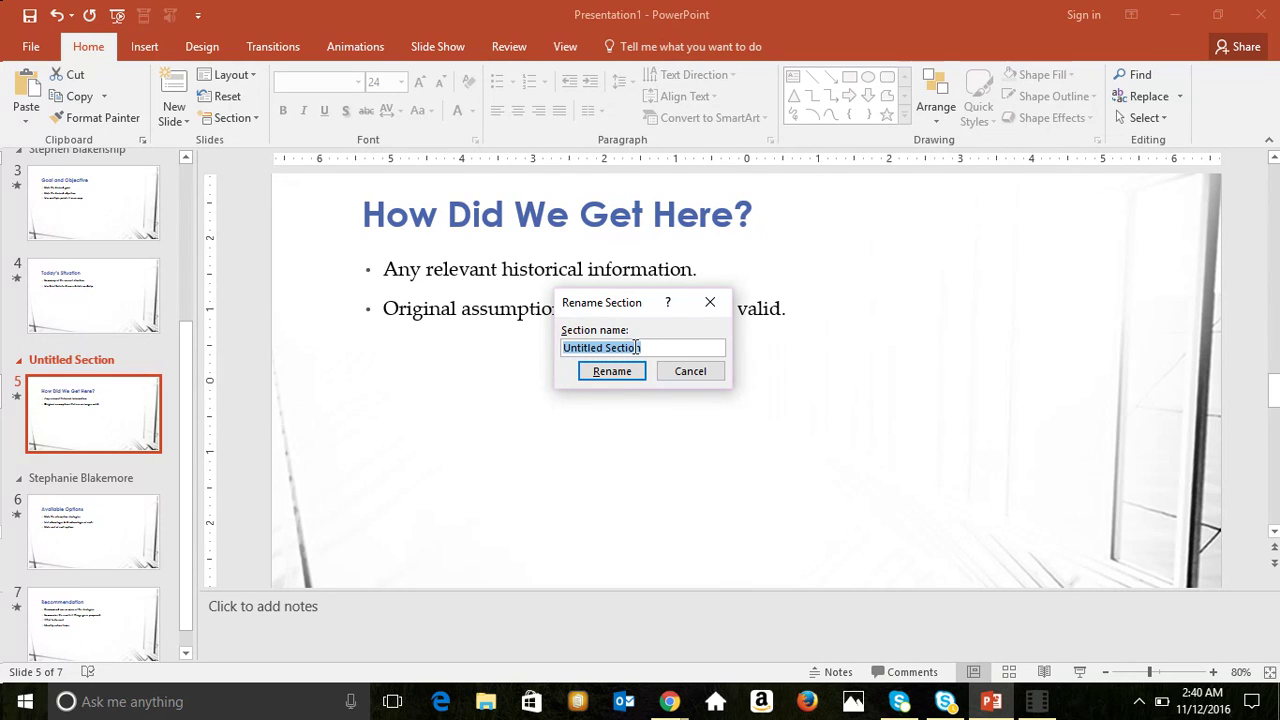
pyautogui.write('M')
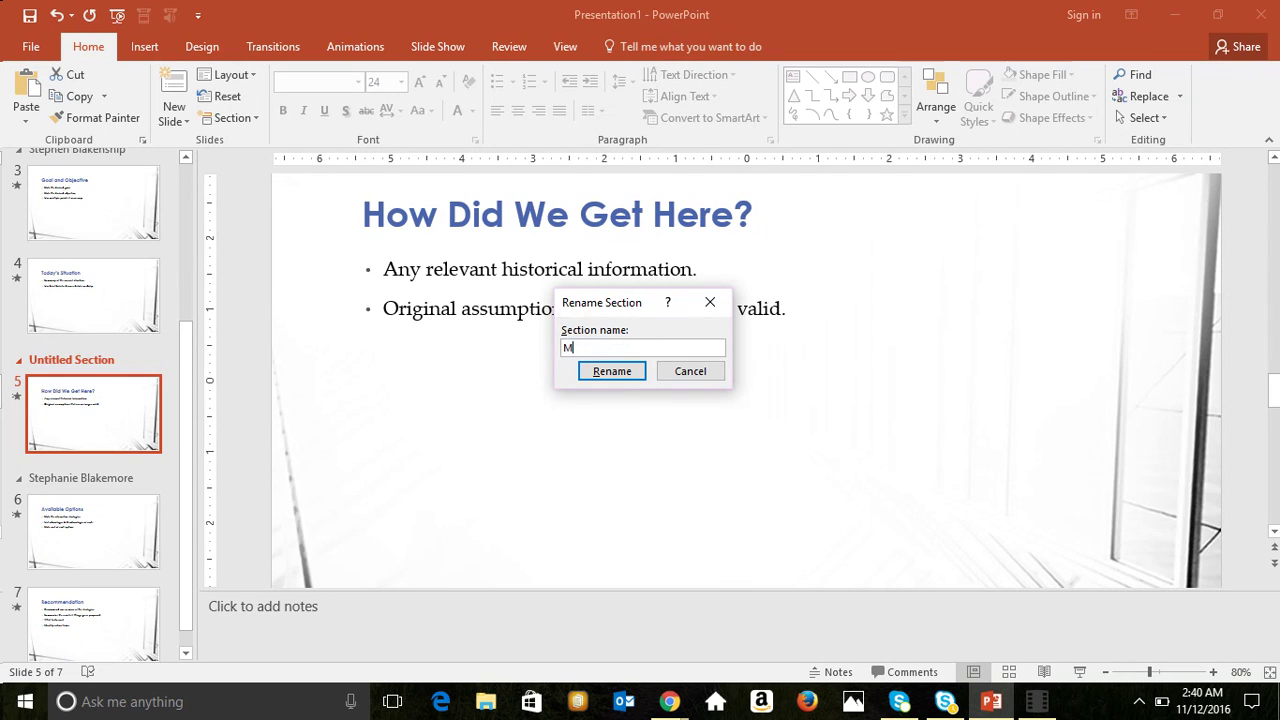
pyautogui.write('aronna Elaine')
pyautogui.click(612, 372)
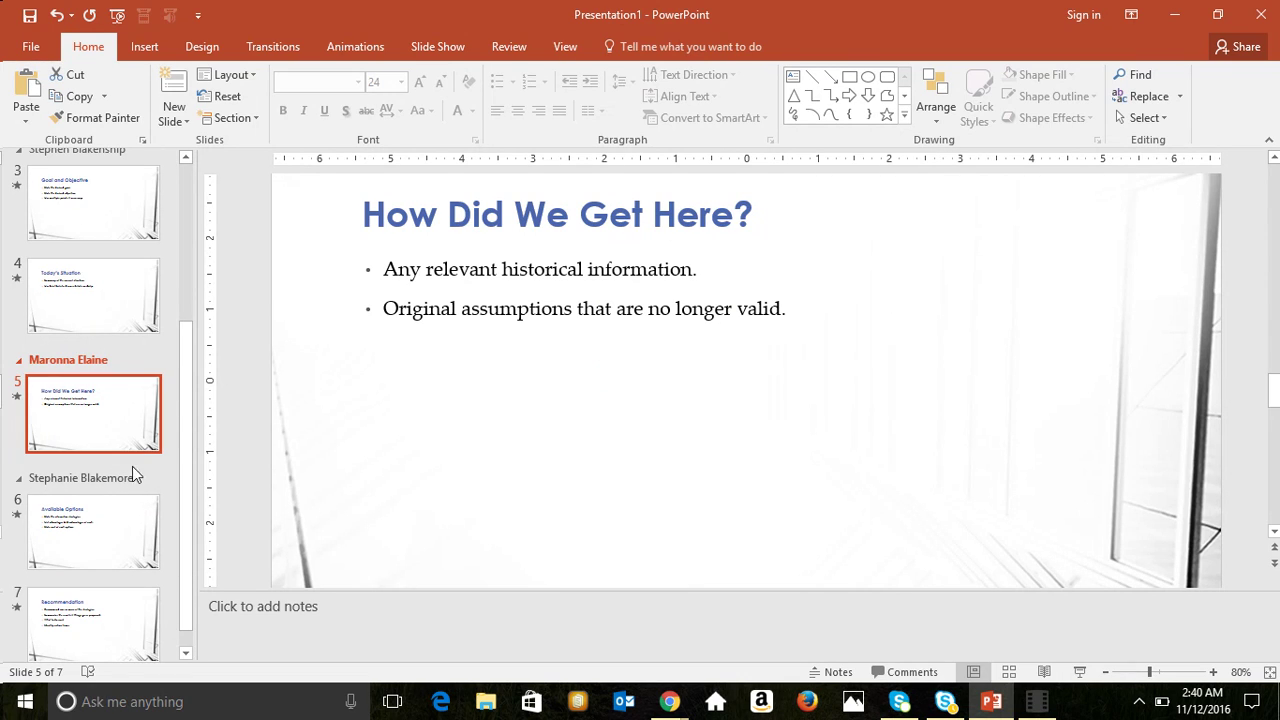
# Step: Scroll the thumbnail pane back to the title slide at the top of the deck
pyautogui.moveTo(192, 366); pyautogui.dragTo(185, 173)
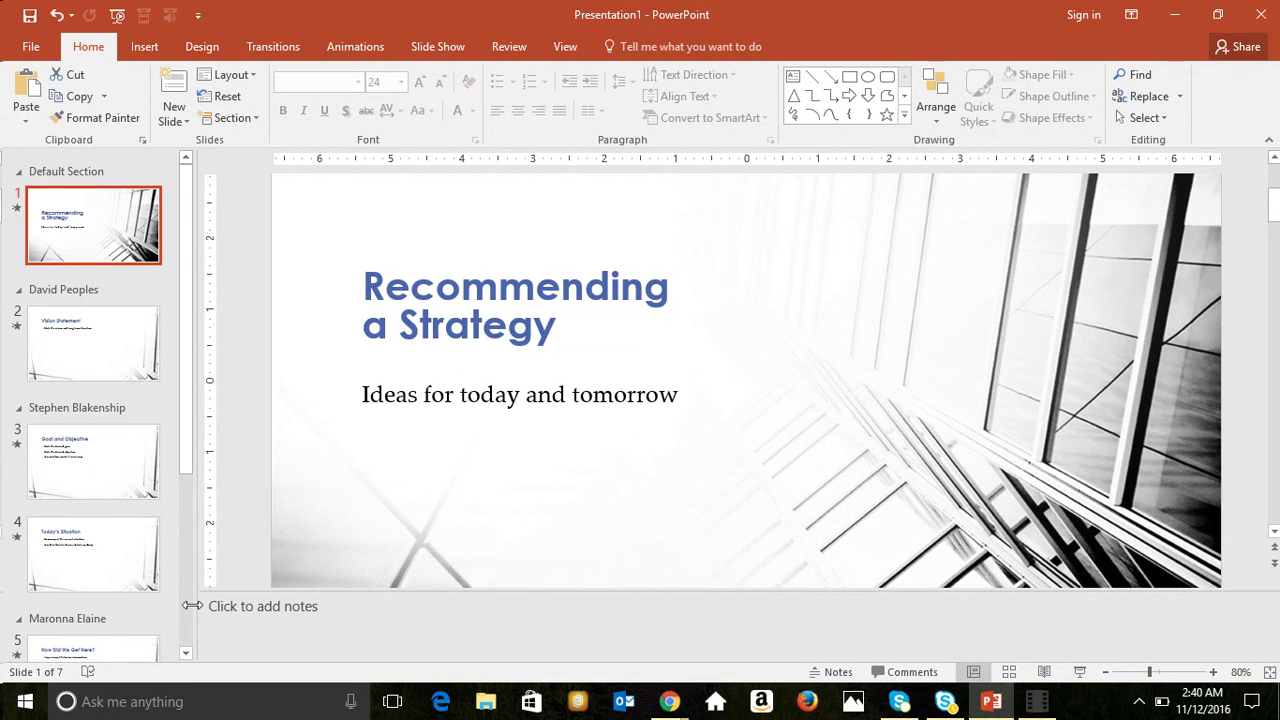
pyautogui.moveTo(189, 436); pyautogui.dragTo(185, 345)
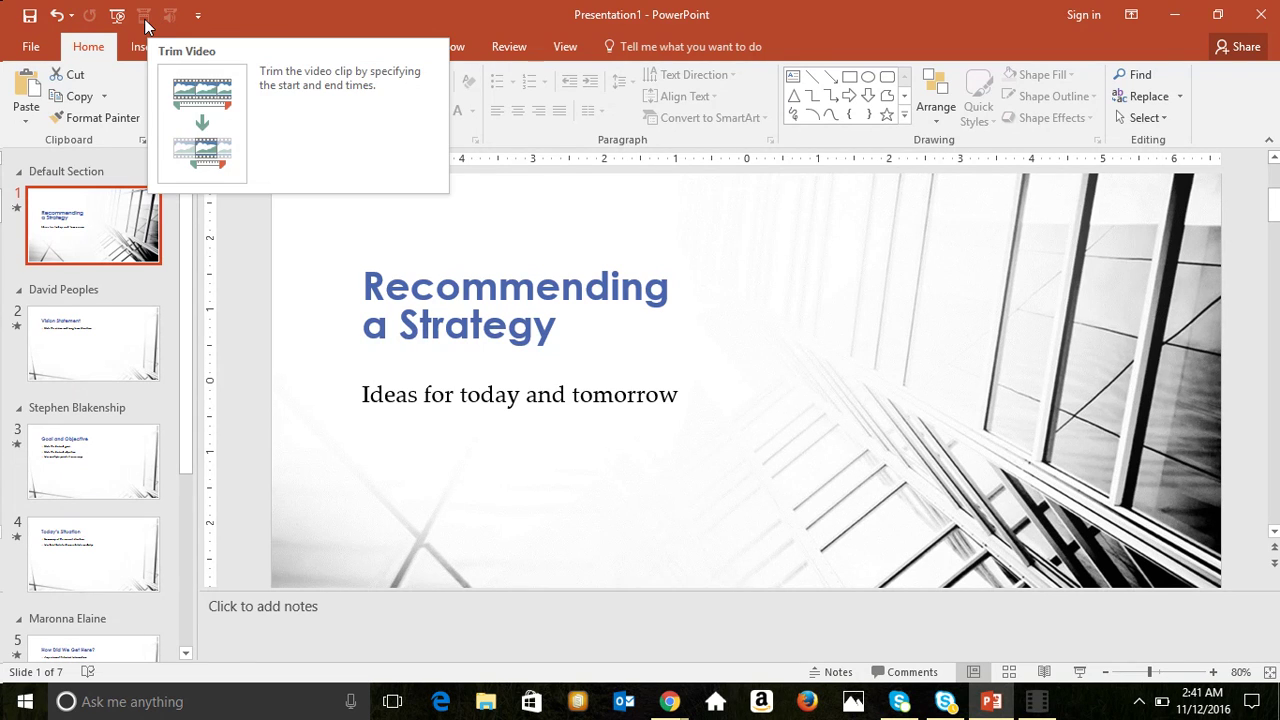
pyautogui.click(198, 16)
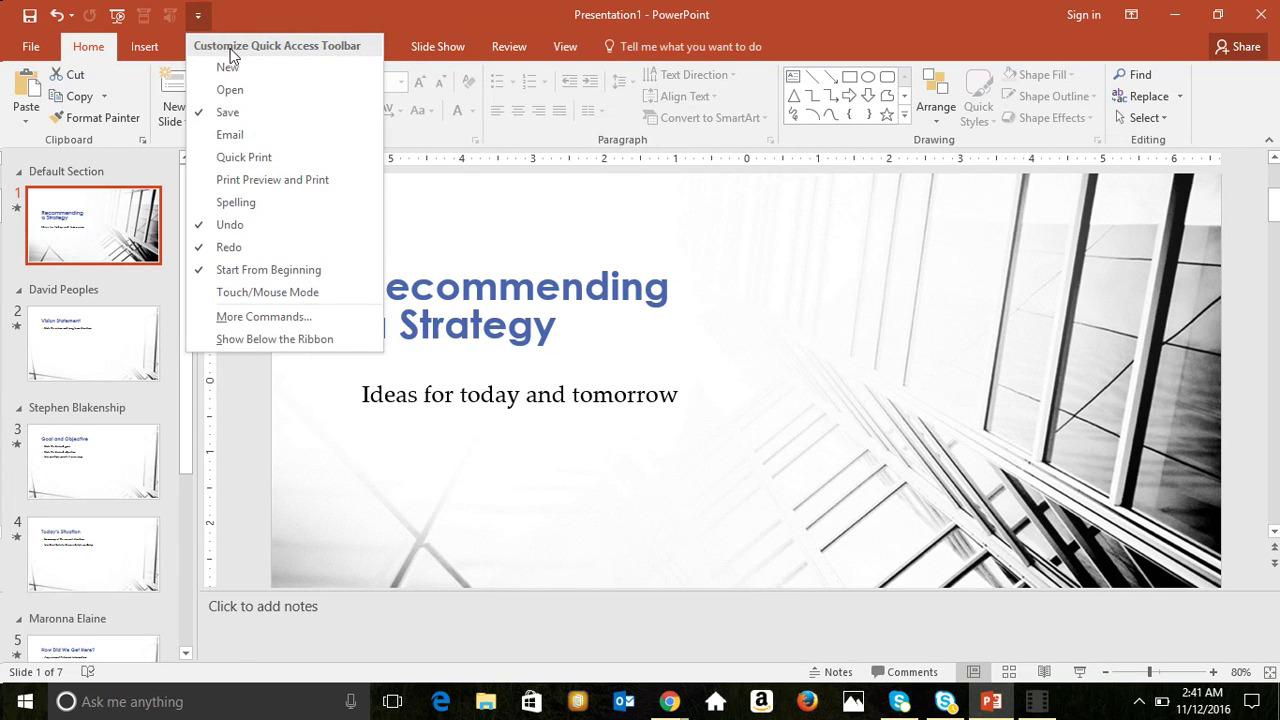
pyautogui.click(268, 318)
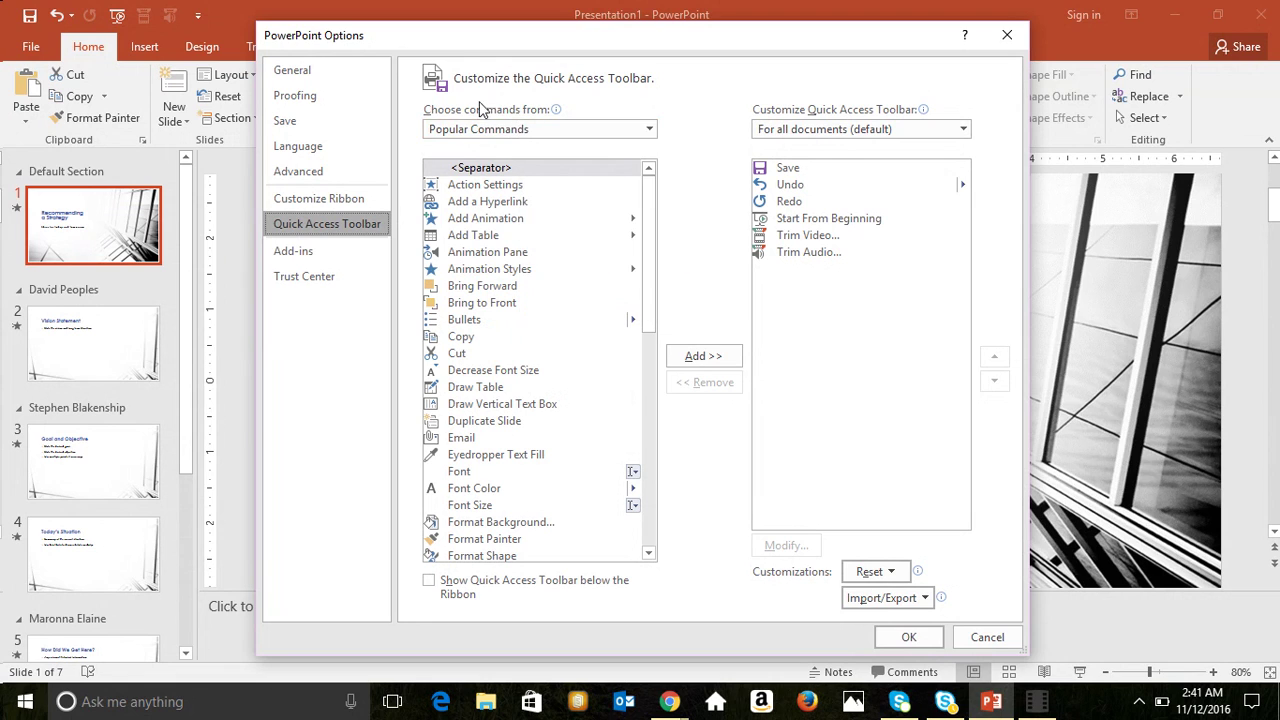
pyautogui.click(567, 129)
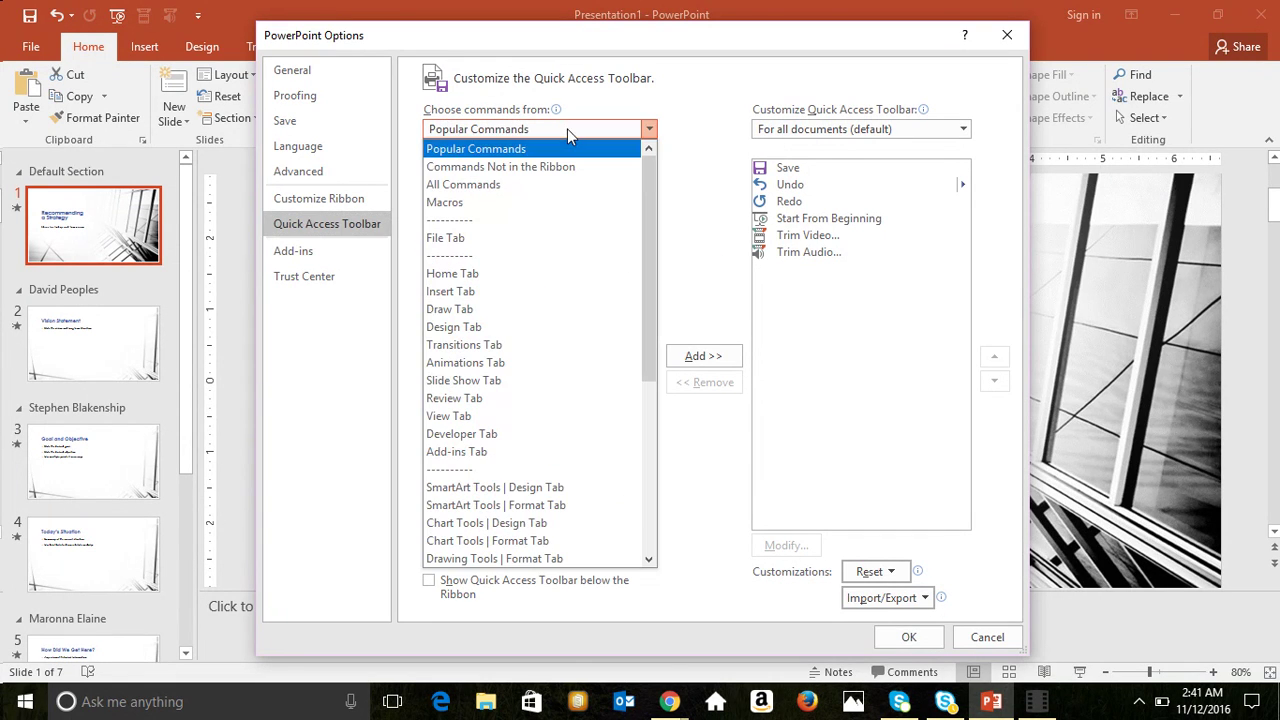
pyautogui.click(500, 184)
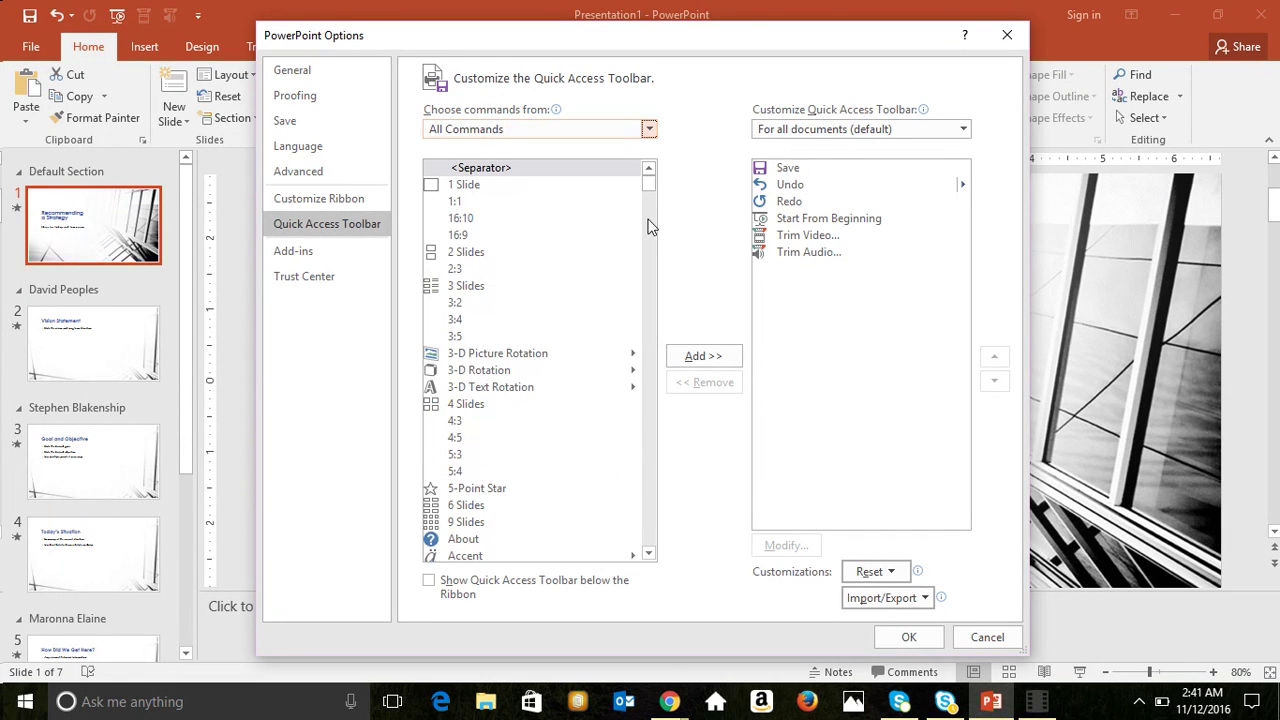
pyautogui.moveTo(649, 190); pyautogui.dragTo(682, 529)
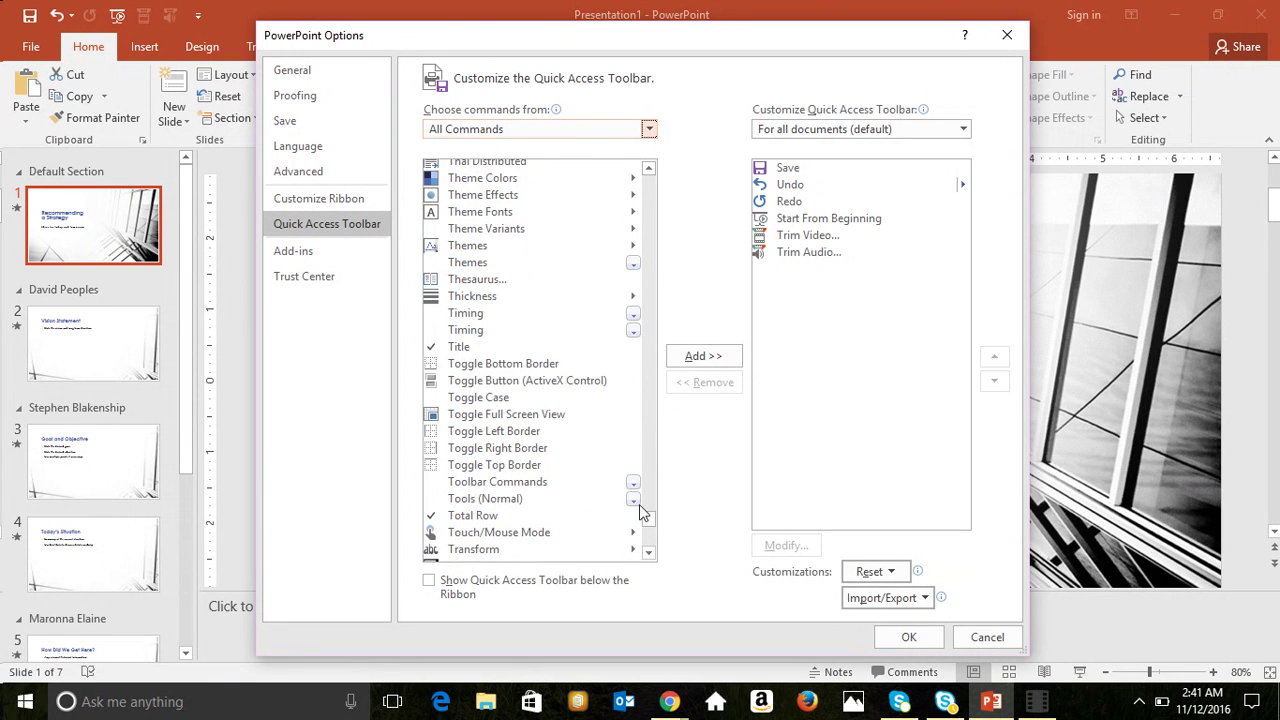
pyautogui.click(649, 540)
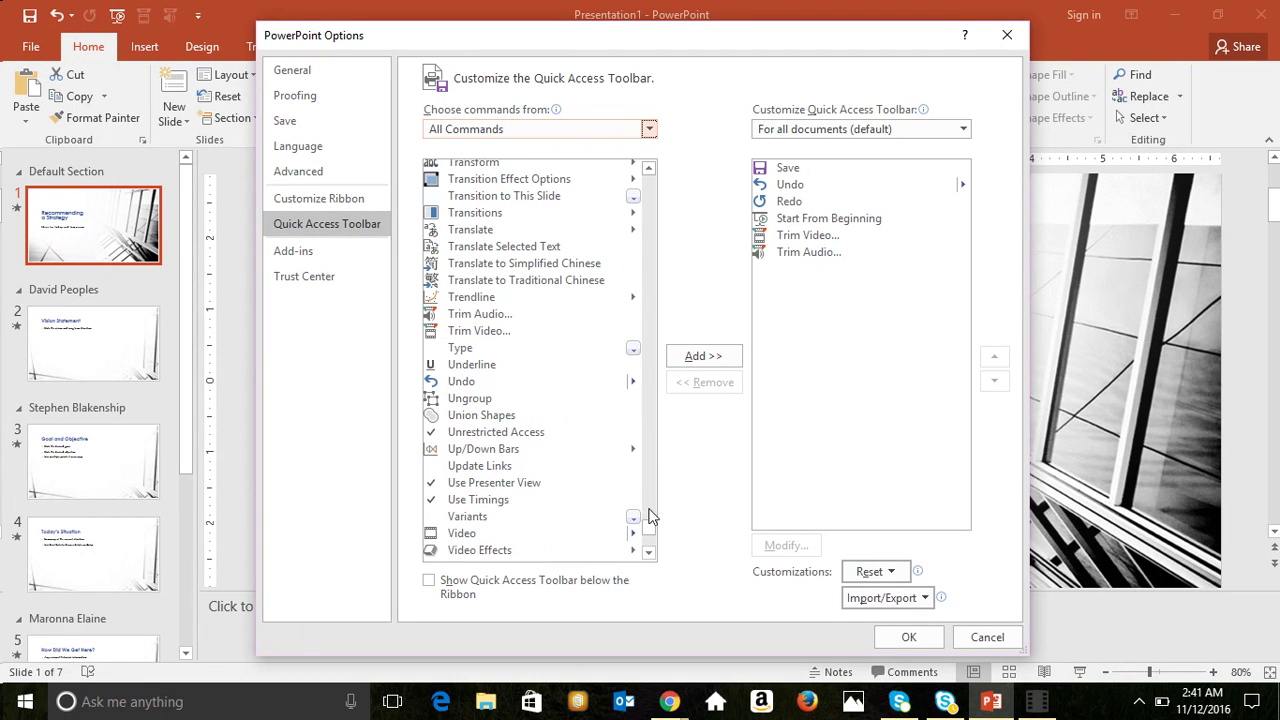
pyautogui.click(490, 333)
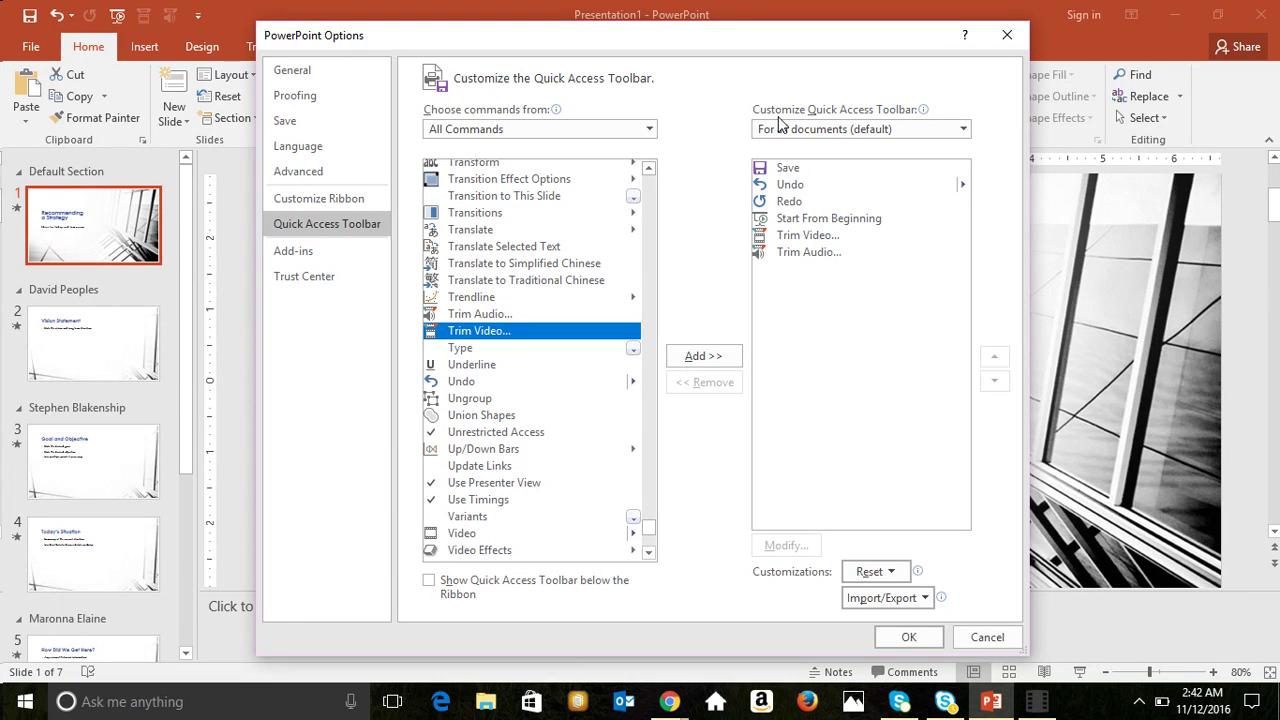
pyautogui.moveTo(905, 121)
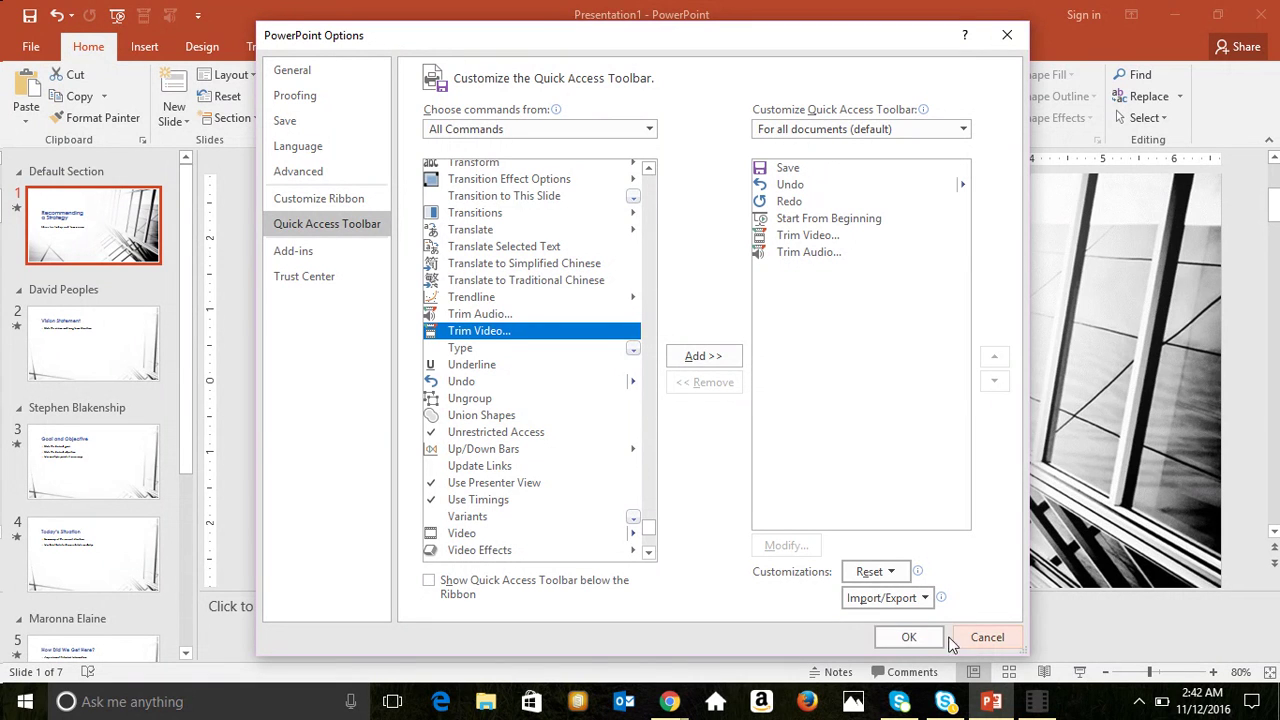
pyautogui.click(993, 643)
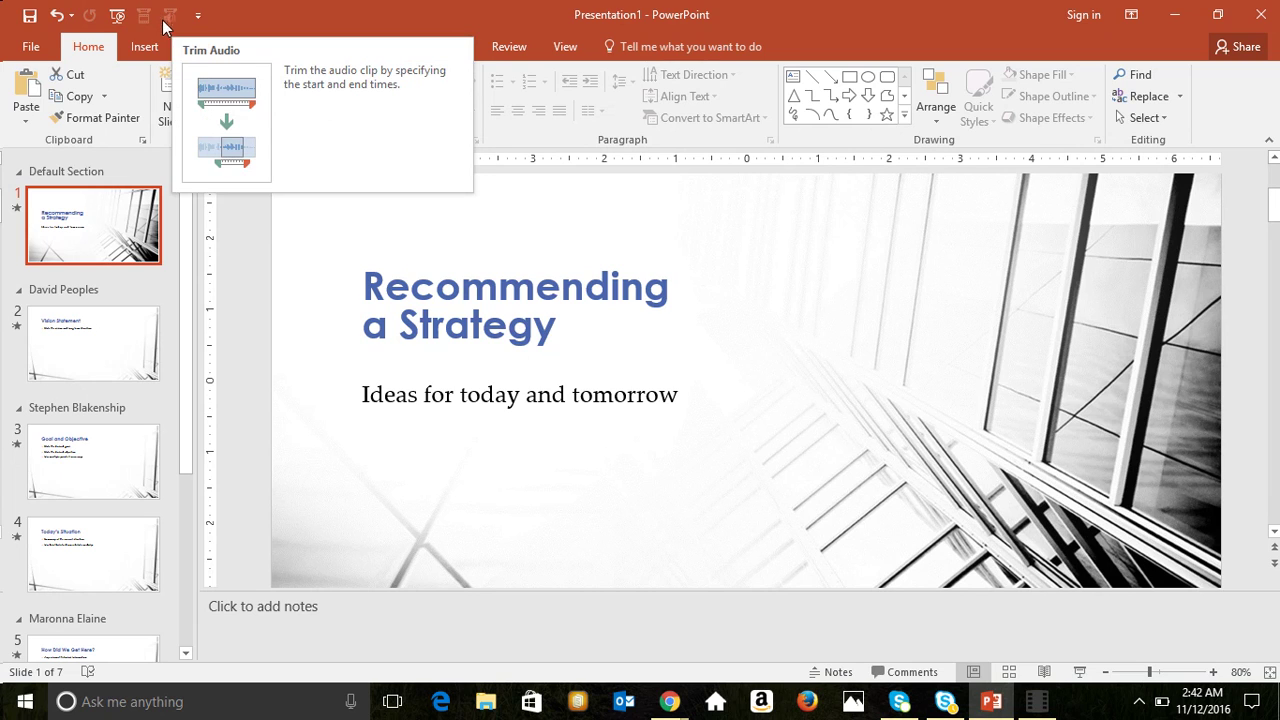
# Step: Show the Insert ribbon commands while on the 'Recommending a Strategy' title slide
pyautogui.click(147, 53)
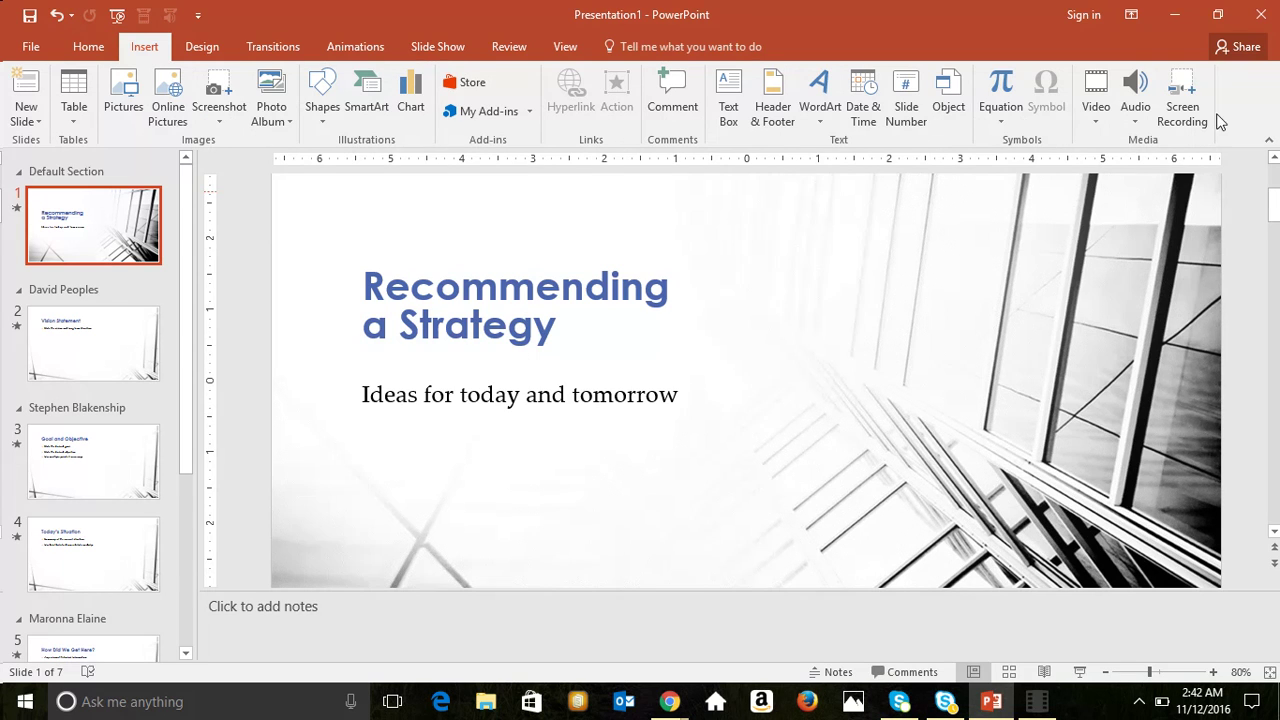
# Step: Record a roughly 20-second narration clip named 'ProfessorJacobAudio1' through Audio > Record Audio
pyautogui.click(1135, 118)
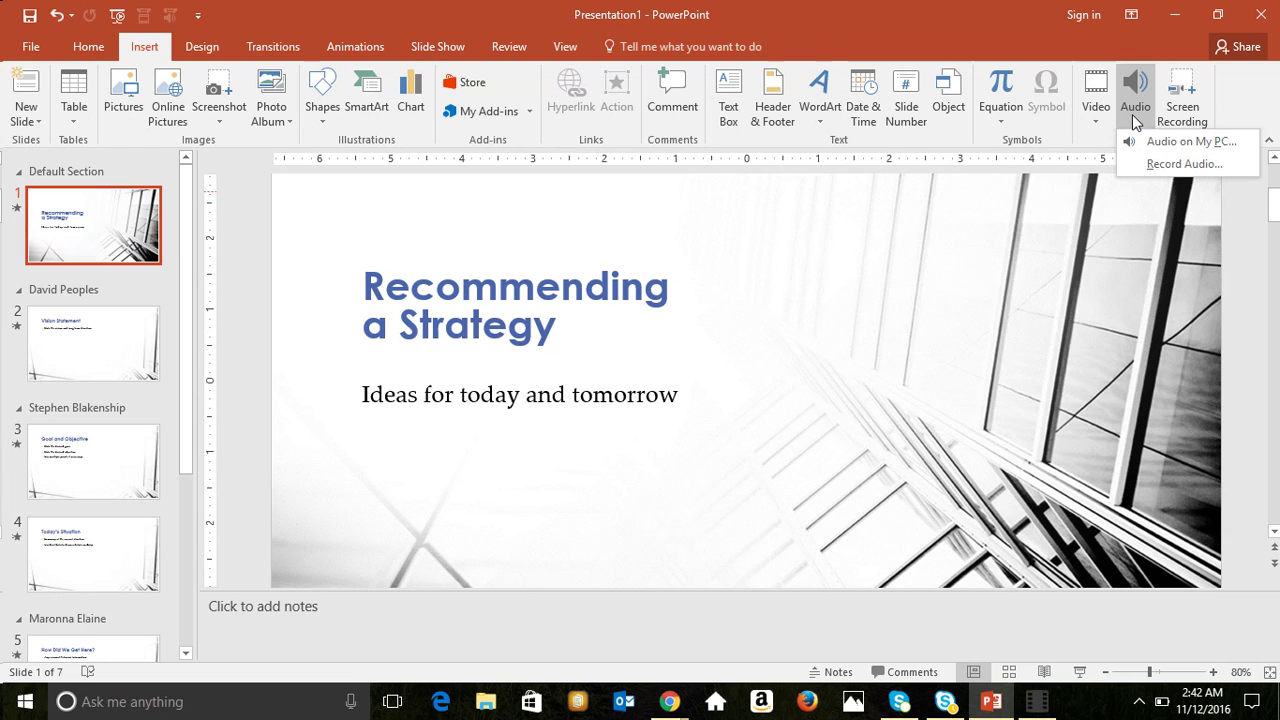
pyautogui.click(1160, 164)
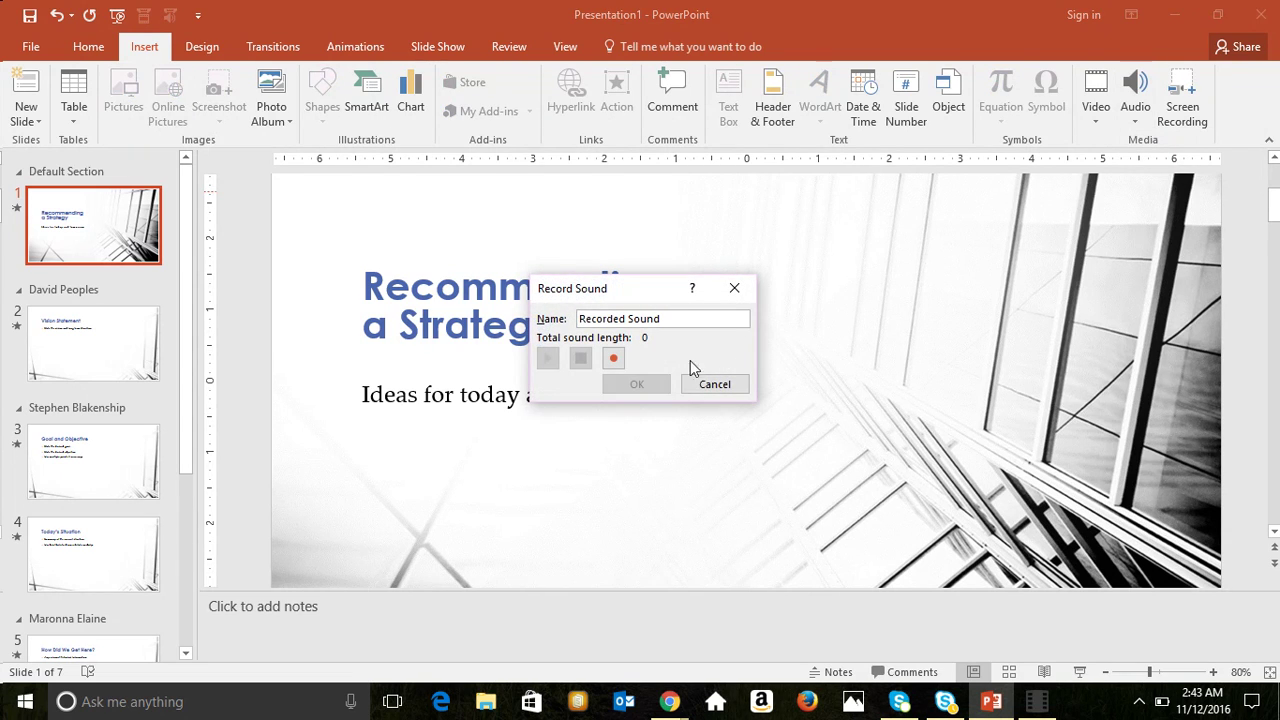
pyautogui.tripleClick(671, 319)
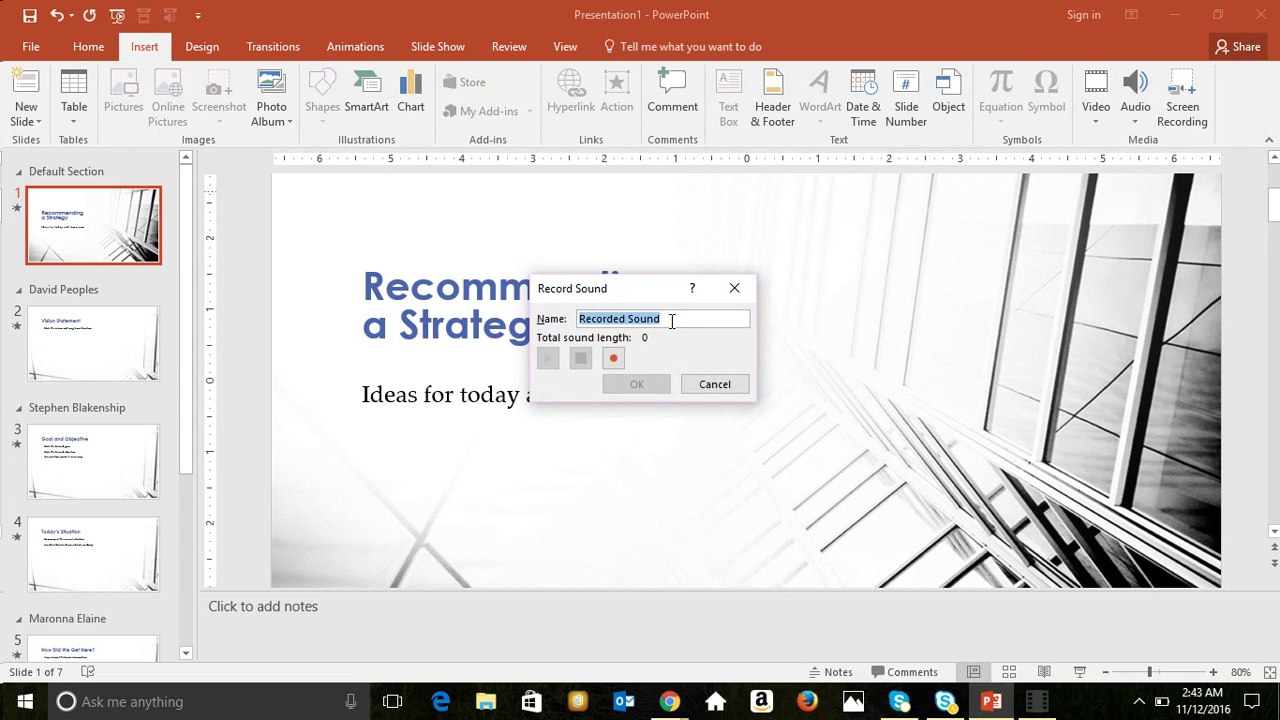
pyautogui.write('P')
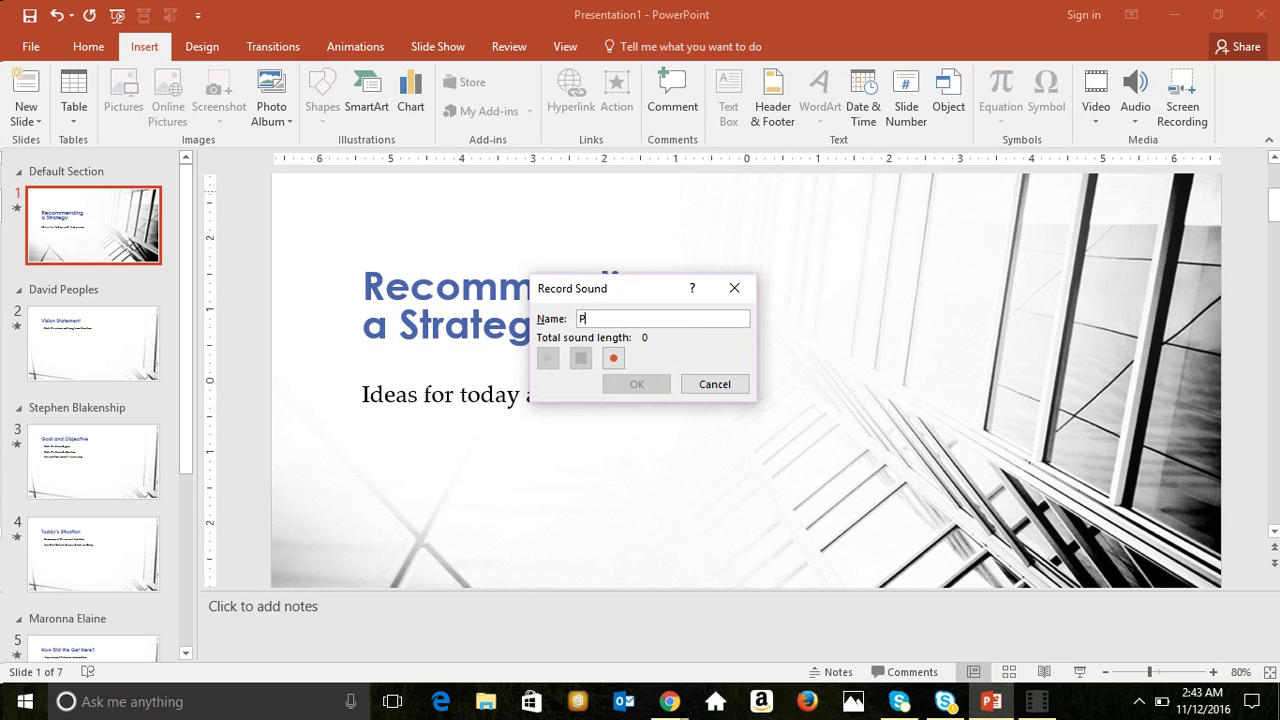
pyautogui.write('rofessorJacobAudio1')
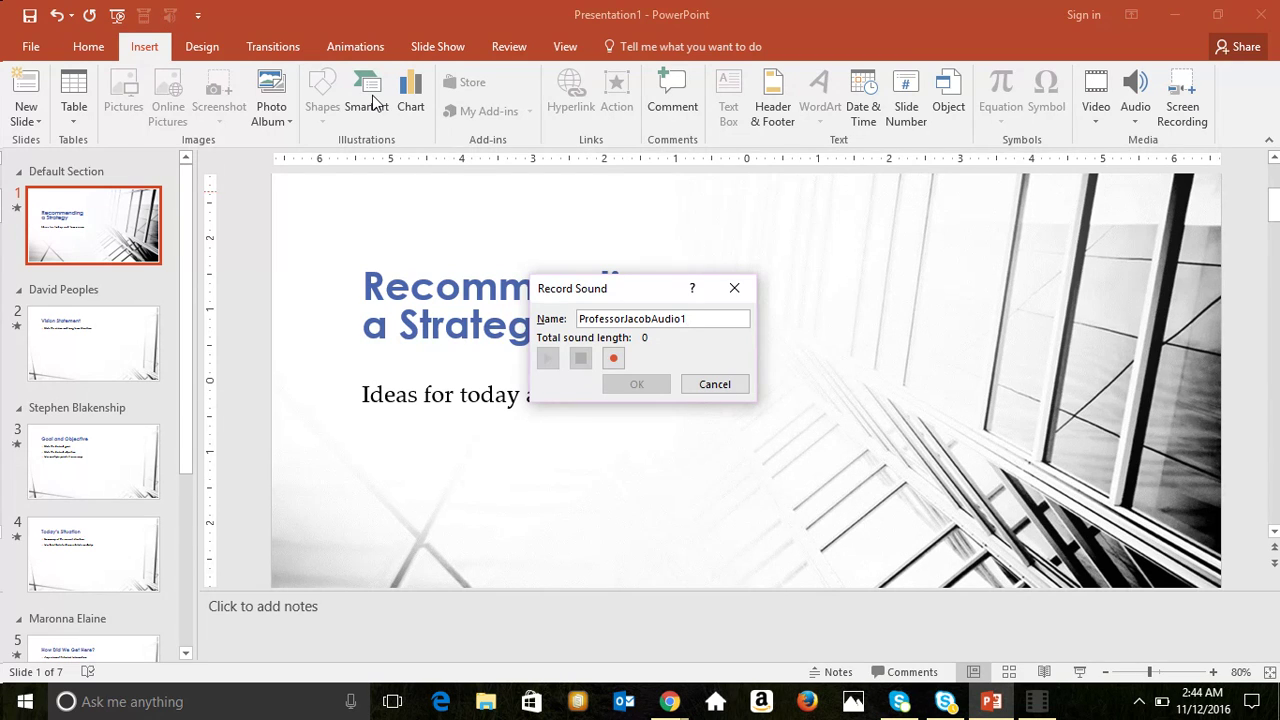
pyautogui.click(611, 358)
pyautogui.click(613, 360)
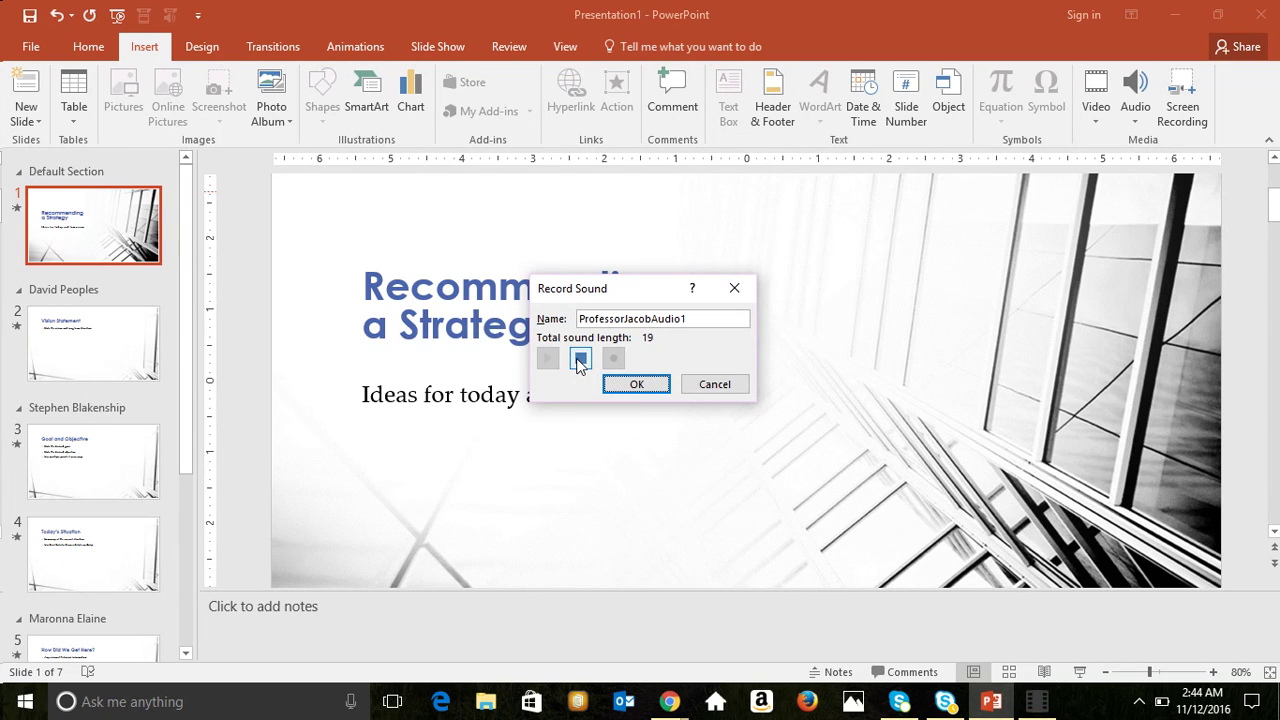
pyautogui.click(579, 360)
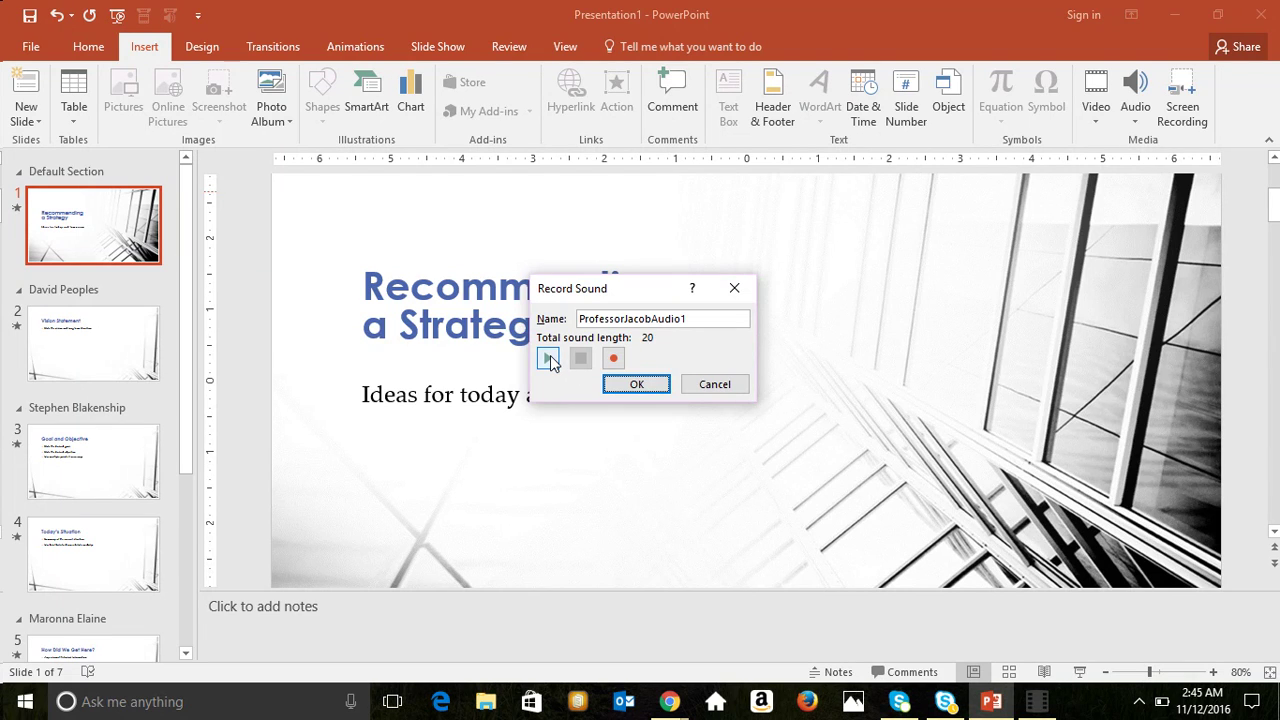
# Step: Insert the recorded clip onto the title slide and select its speaker icon
pyautogui.click(634, 386)
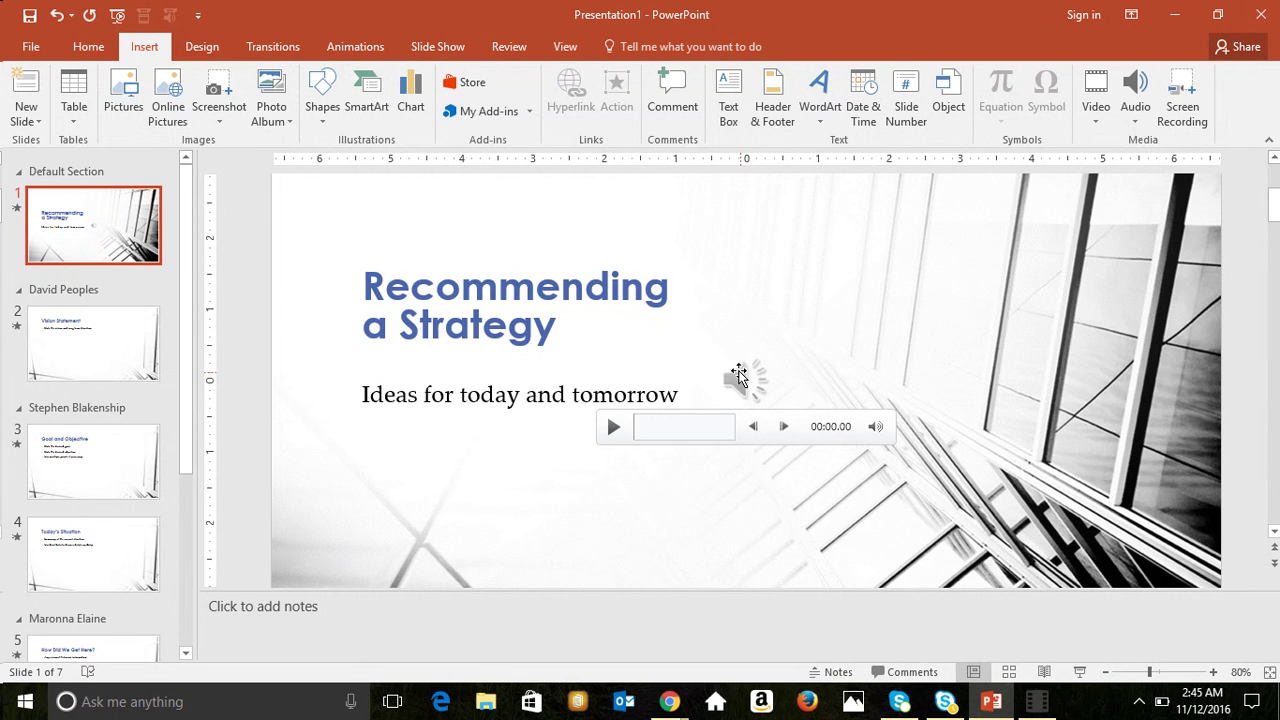
pyautogui.click(747, 376)
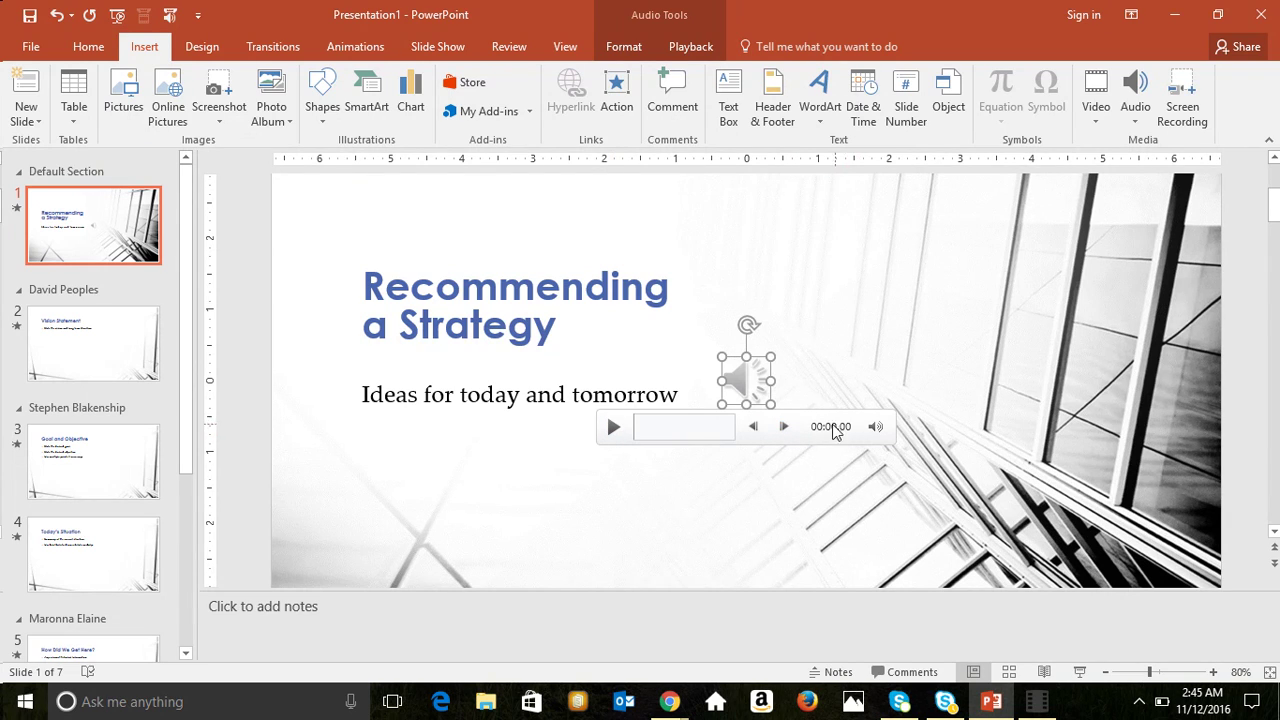
pyautogui.moveTo(875, 426)
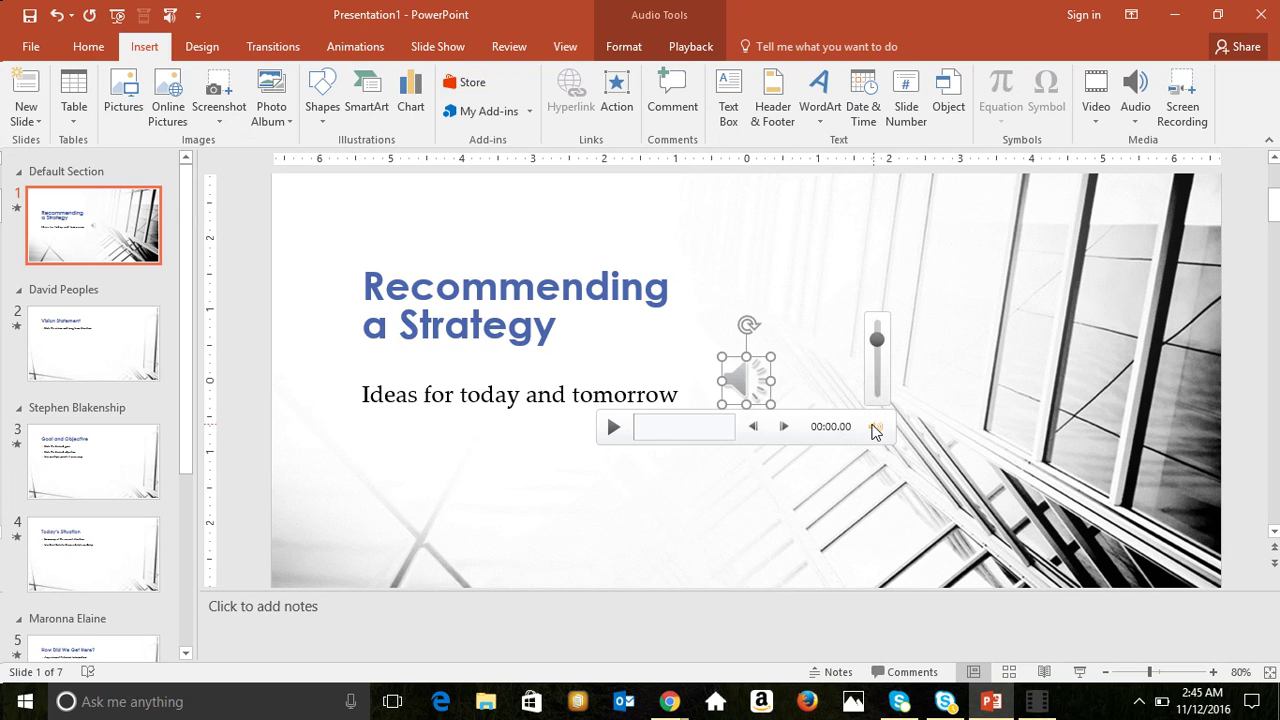
# Step: Open Trim Audio for the 00:21.077 narration clip from the Quick Access Toolbar
pyautogui.click(174, 22)
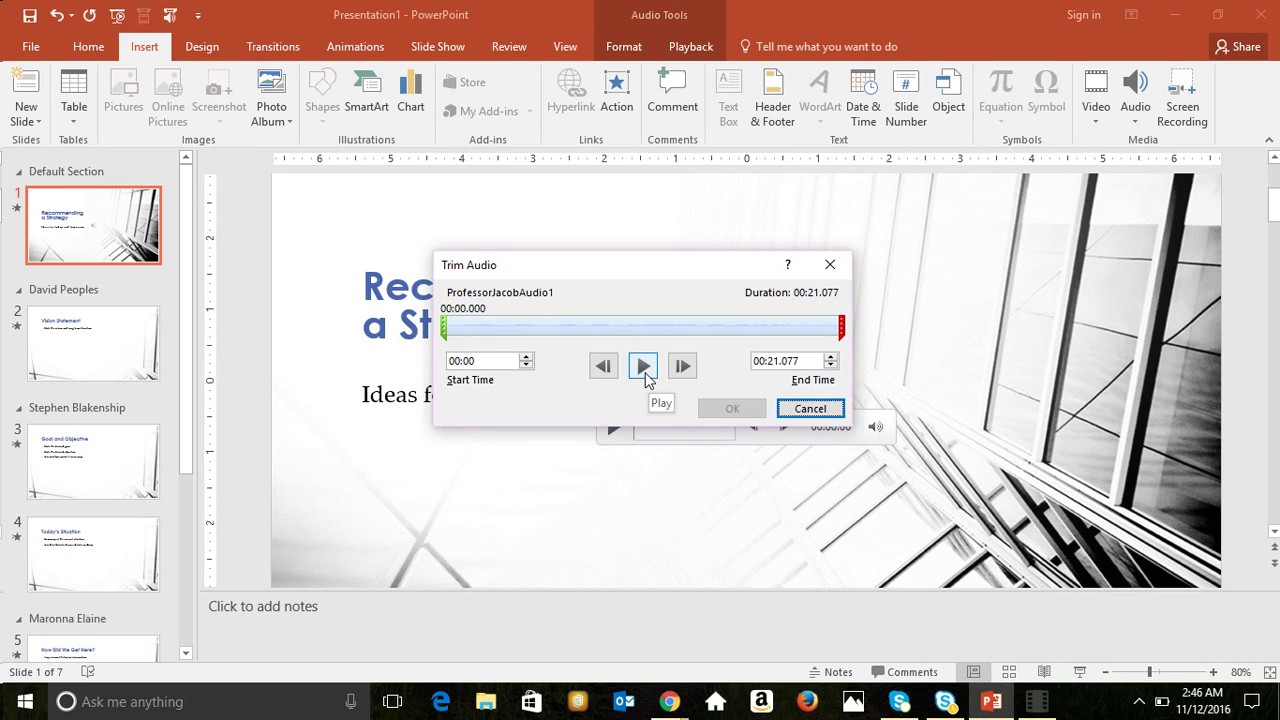
# Step: Trim the narration clip to play from 00:01.155 to 00:08.587, previewing the new start
pyautogui.click(643, 366)
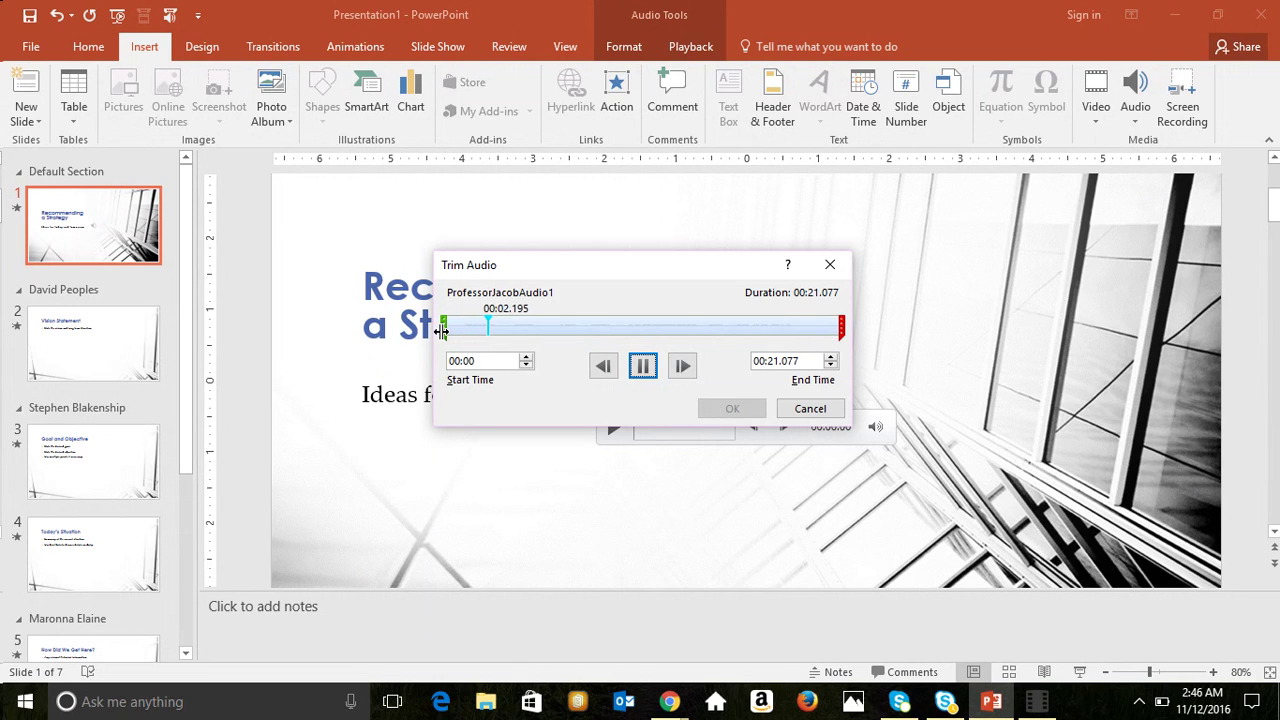
pyautogui.moveTo(441, 330); pyautogui.dragTo(467, 334)
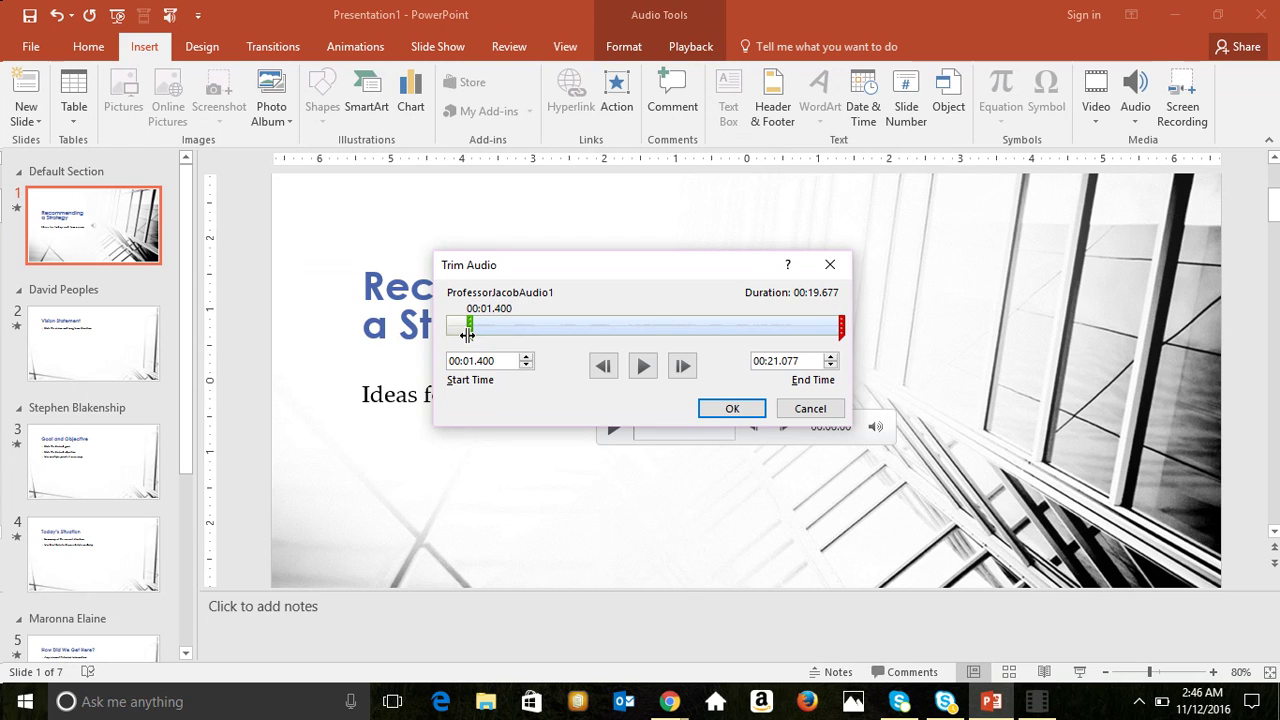
pyautogui.click(640, 369)
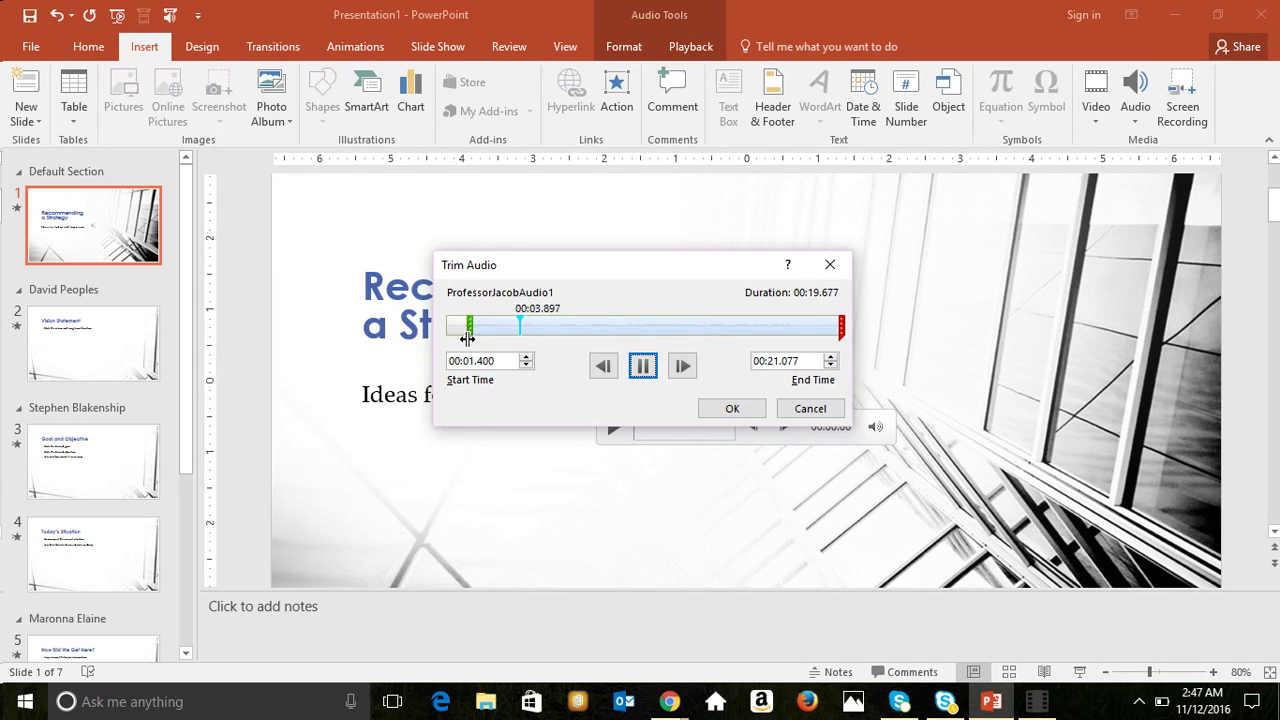
pyautogui.click(467, 340)
pyautogui.moveTo(467, 340); pyautogui.dragTo(462, 340)
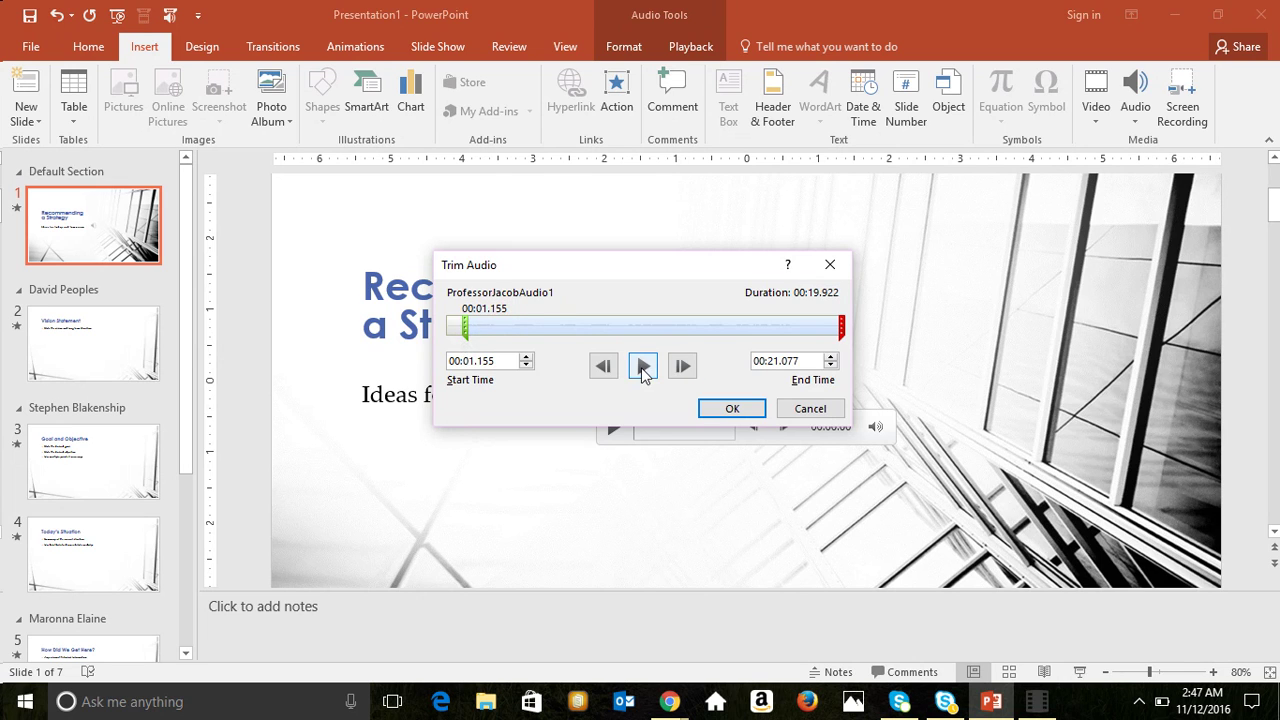
pyautogui.click(643, 366)
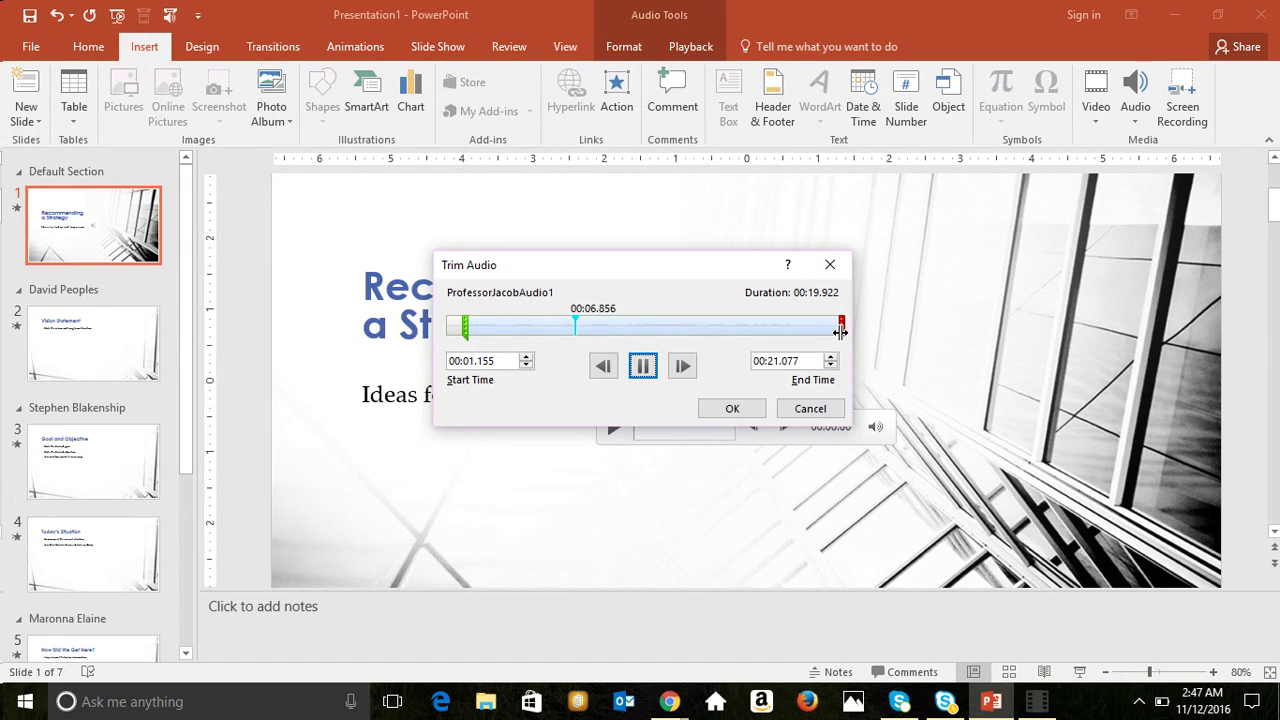
pyautogui.moveTo(840, 330); pyautogui.dragTo(607, 327)
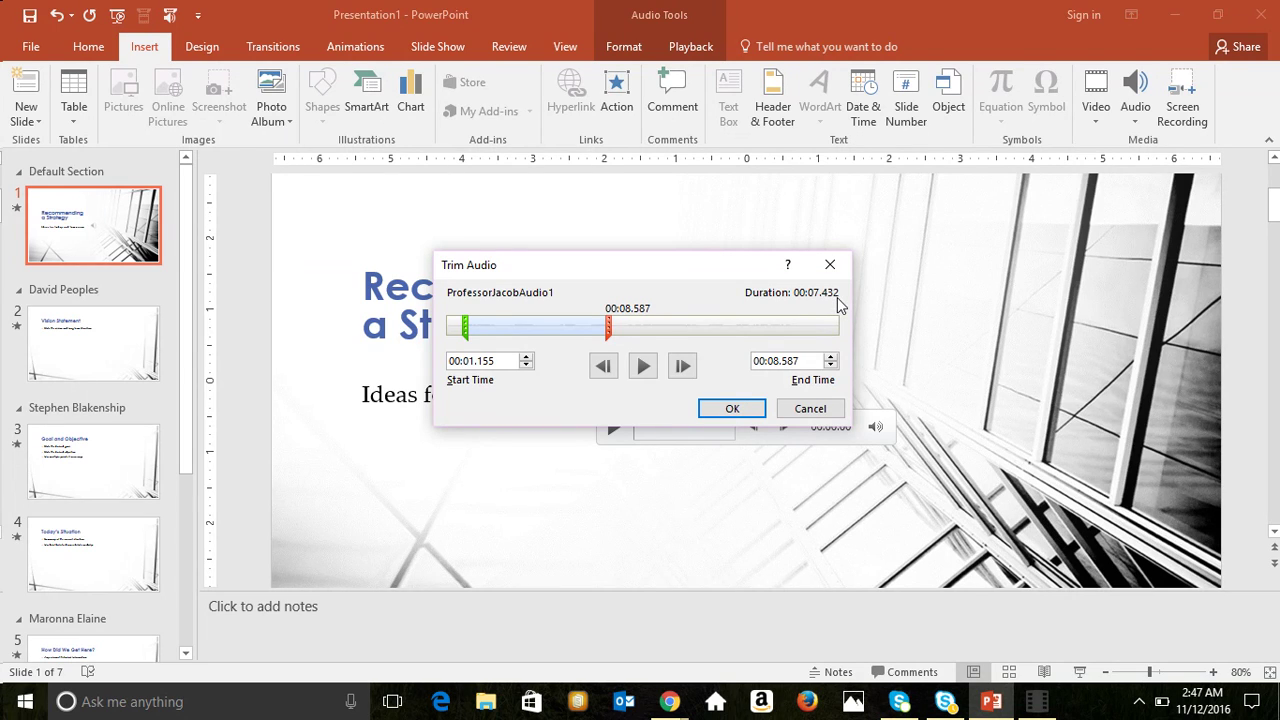
# Step: Apply the trim and play the shortened 00:07.432 clip on the title slide
pyautogui.click(743, 411)
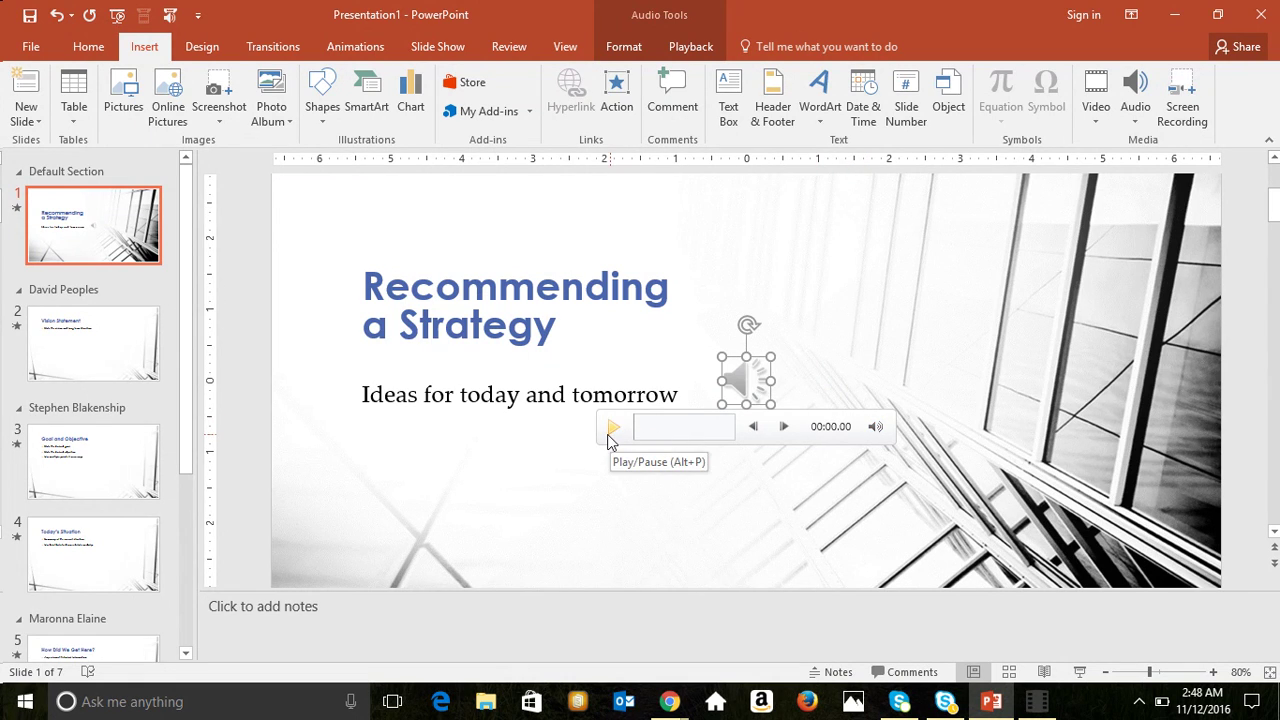
pyautogui.click(612, 430)
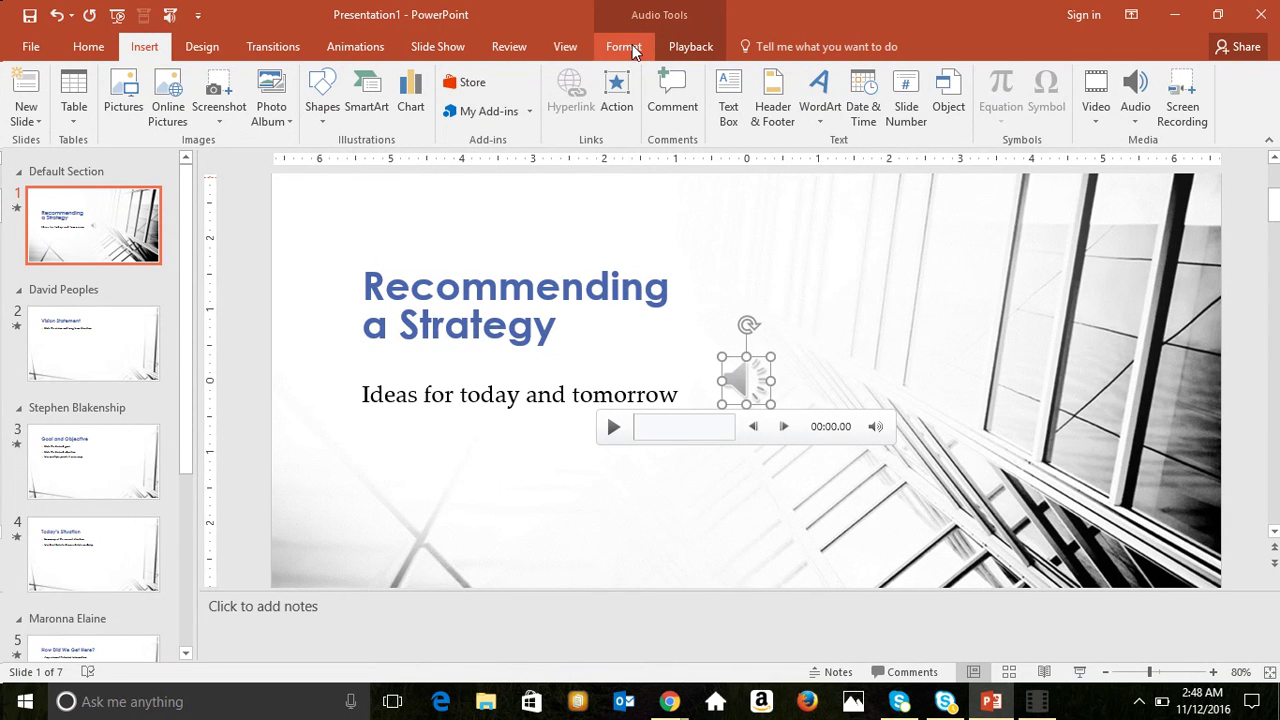
pyautogui.click(630, 48)
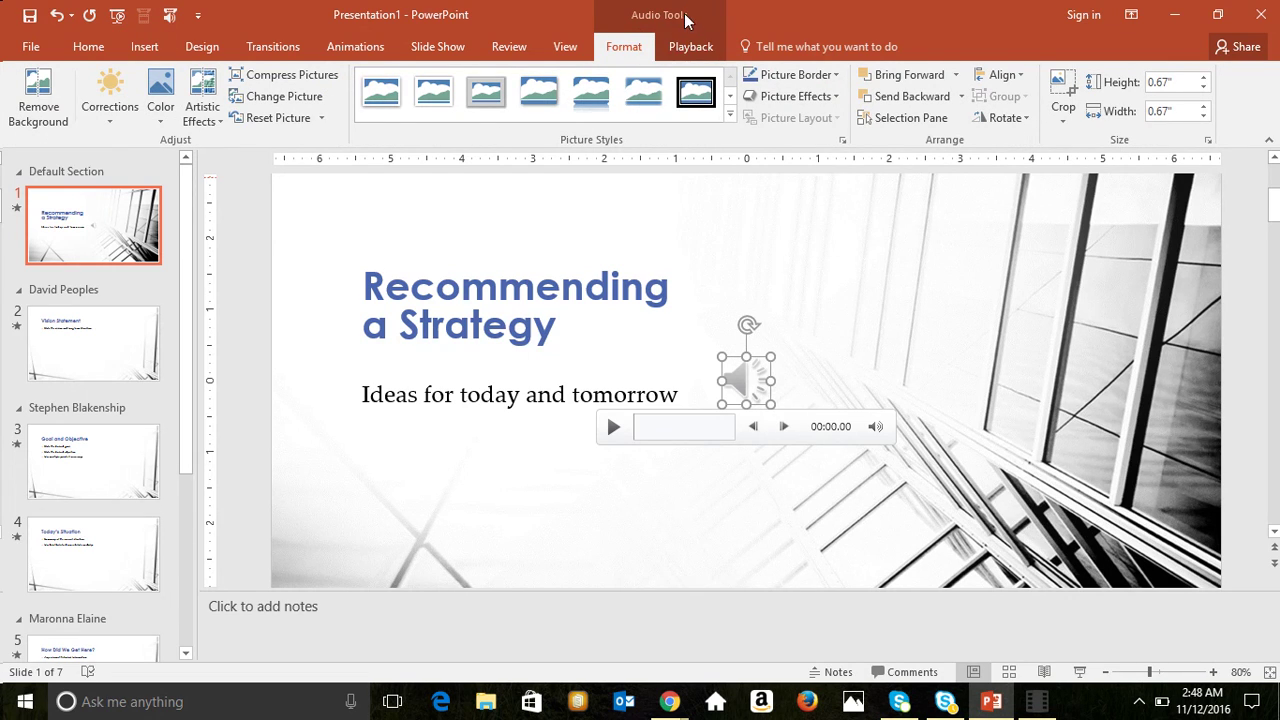
pyautogui.click(702, 50)
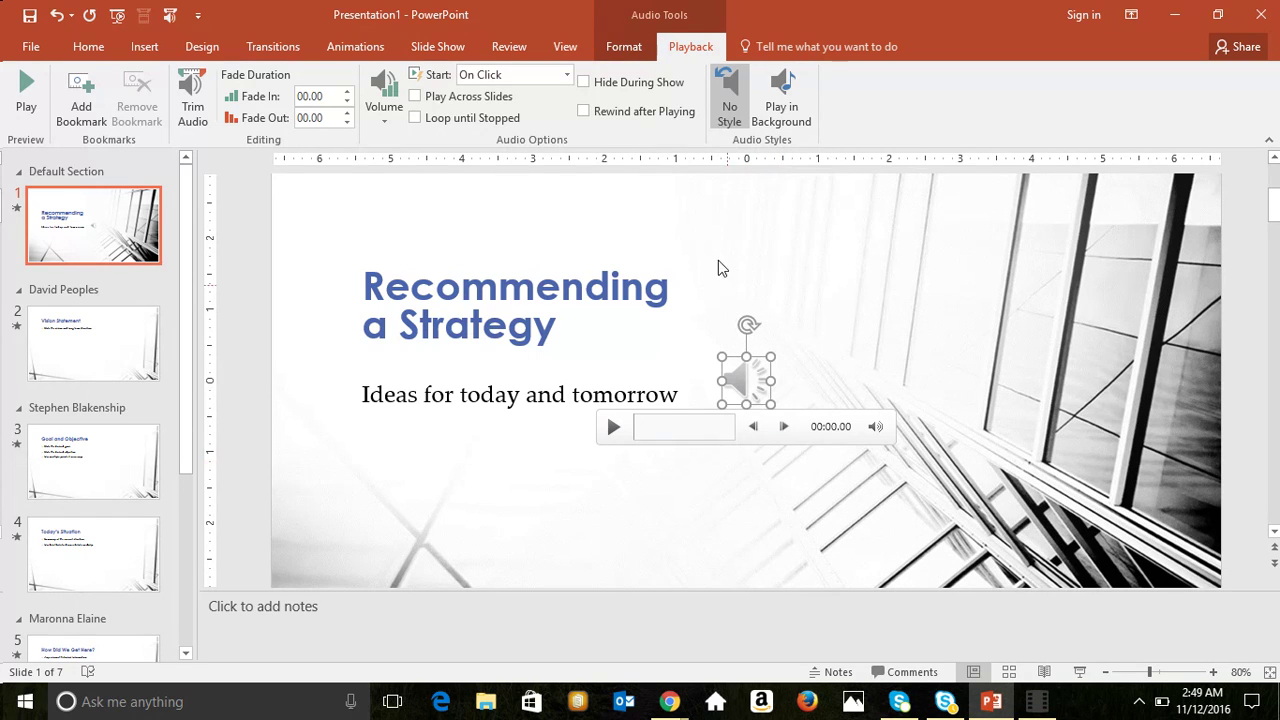
pyautogui.click(630, 55)
pyautogui.click(680, 50)
pyautogui.click(638, 50)
pyautogui.click(685, 48)
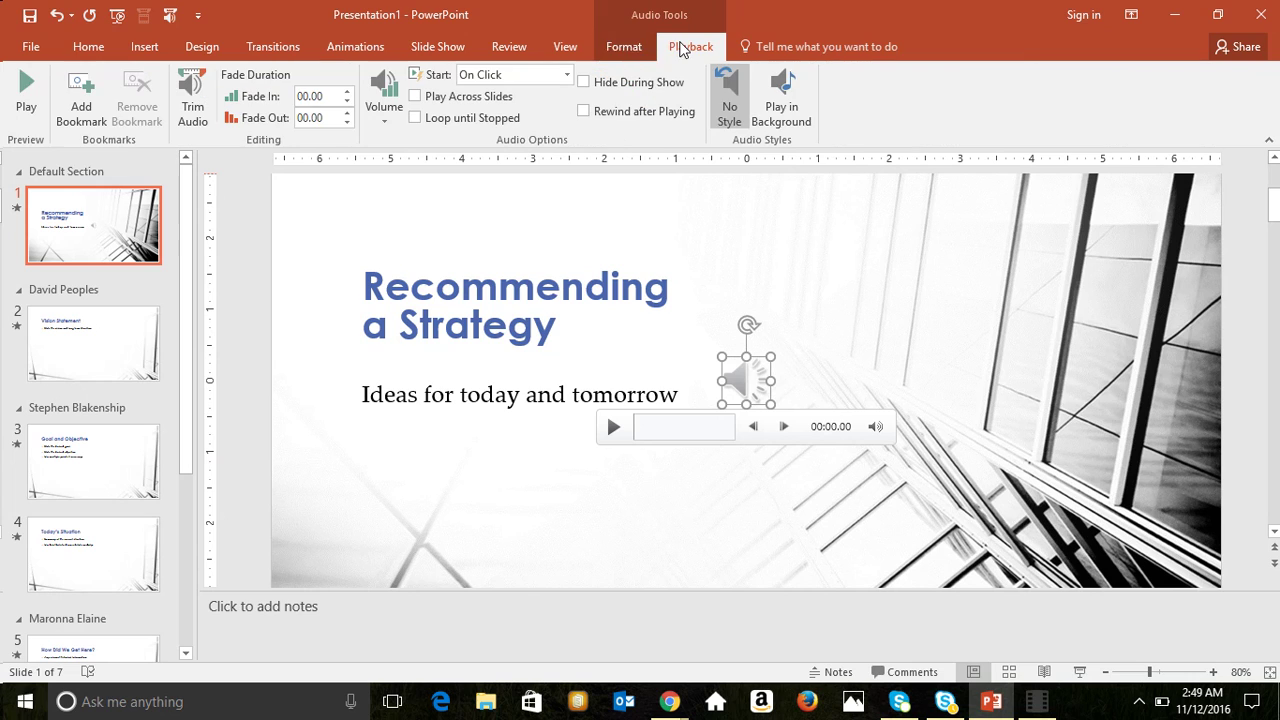
pyautogui.click(627, 50)
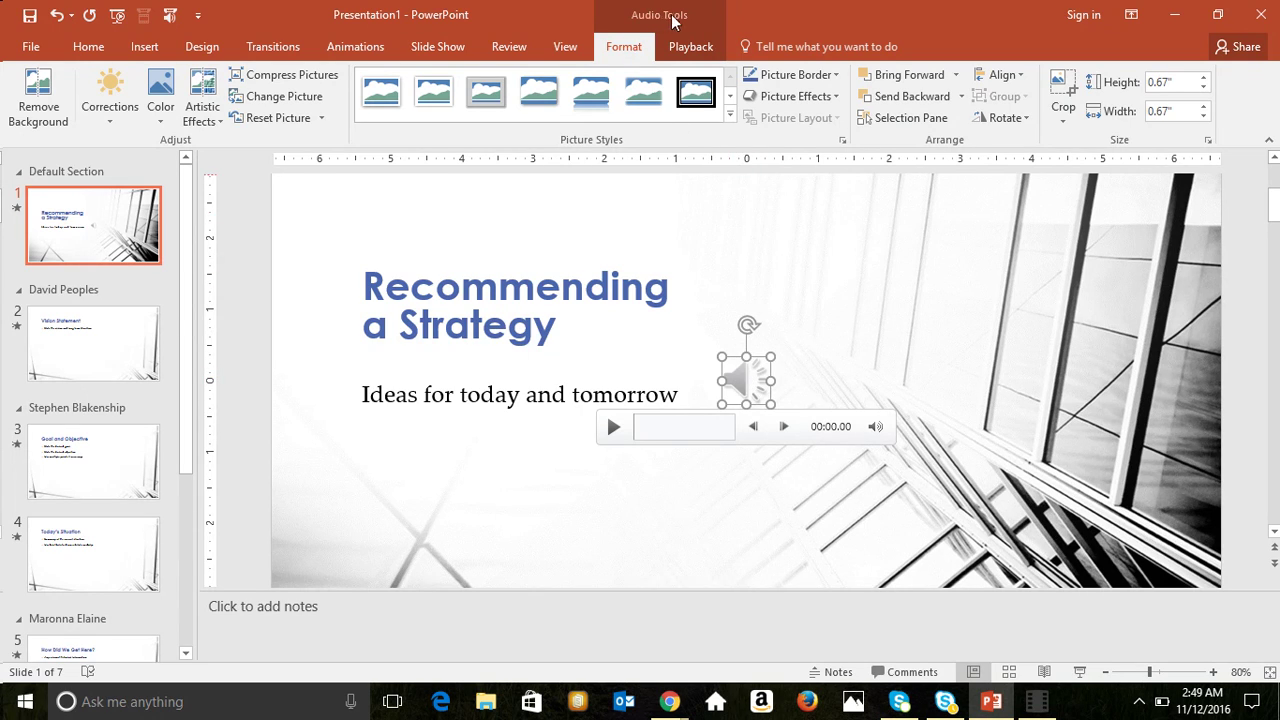
pyautogui.click(789, 220)
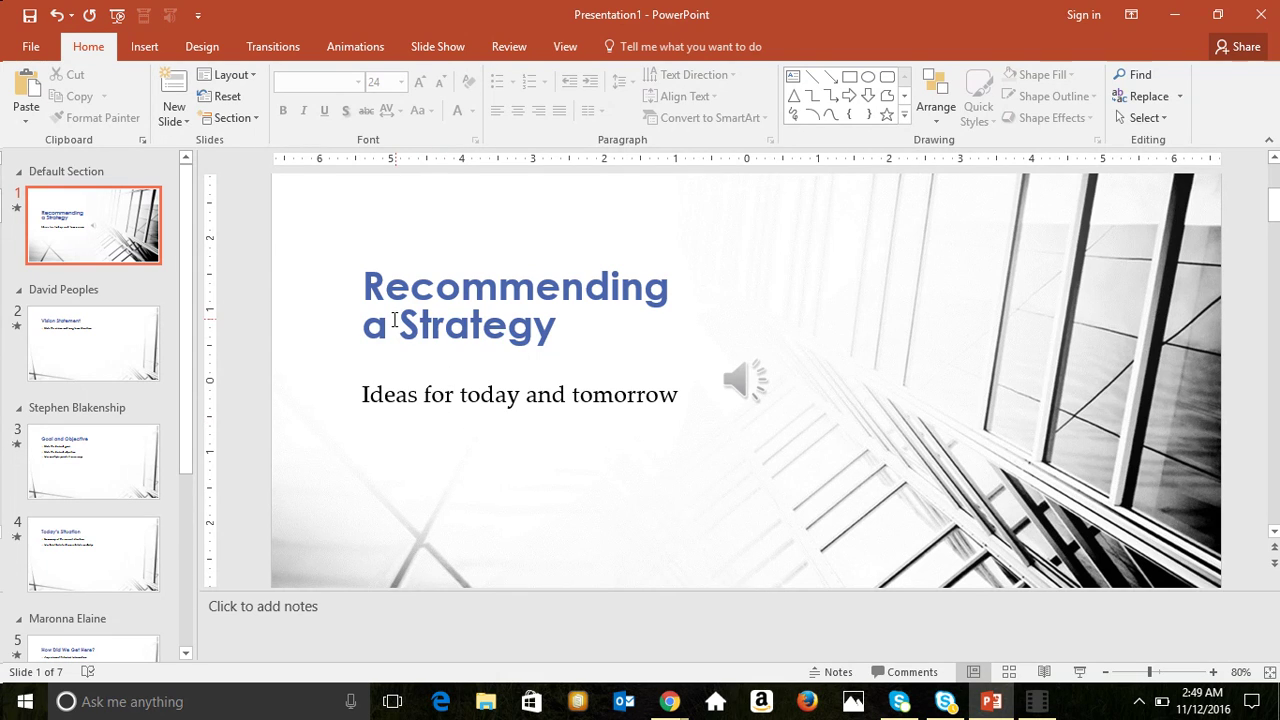
pyautogui.click(569, 292)
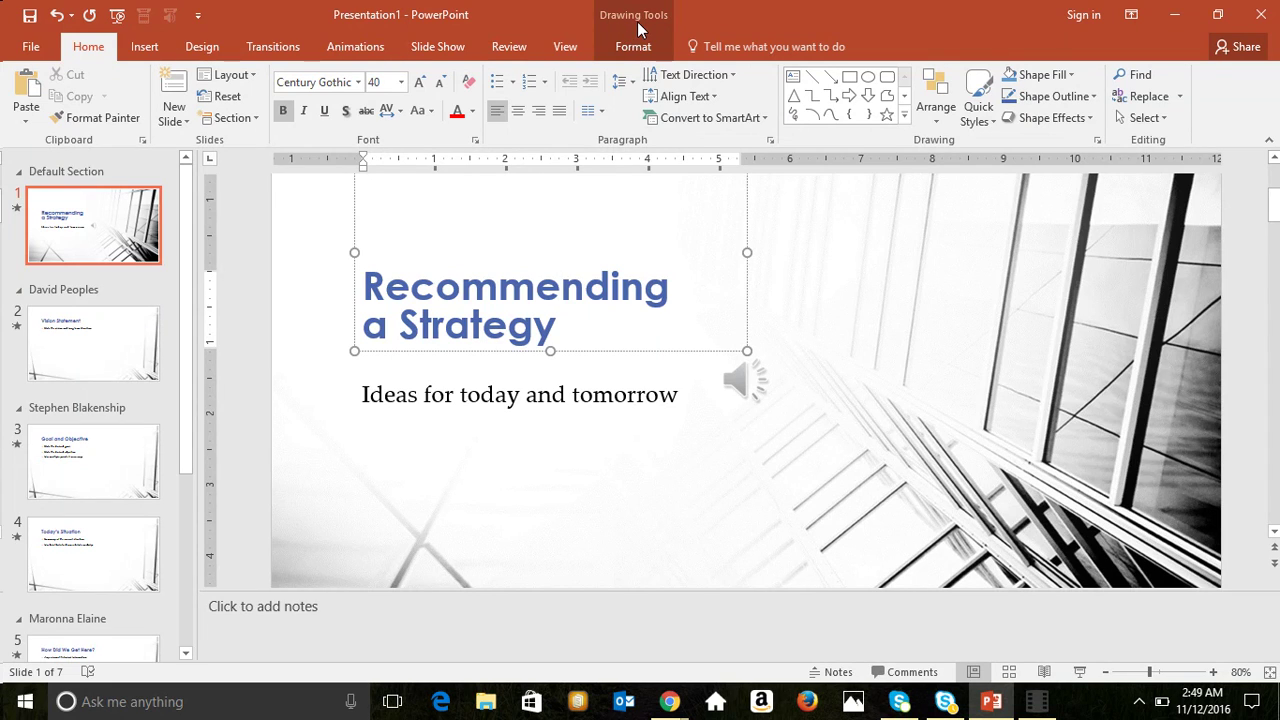
pyautogui.click(537, 489)
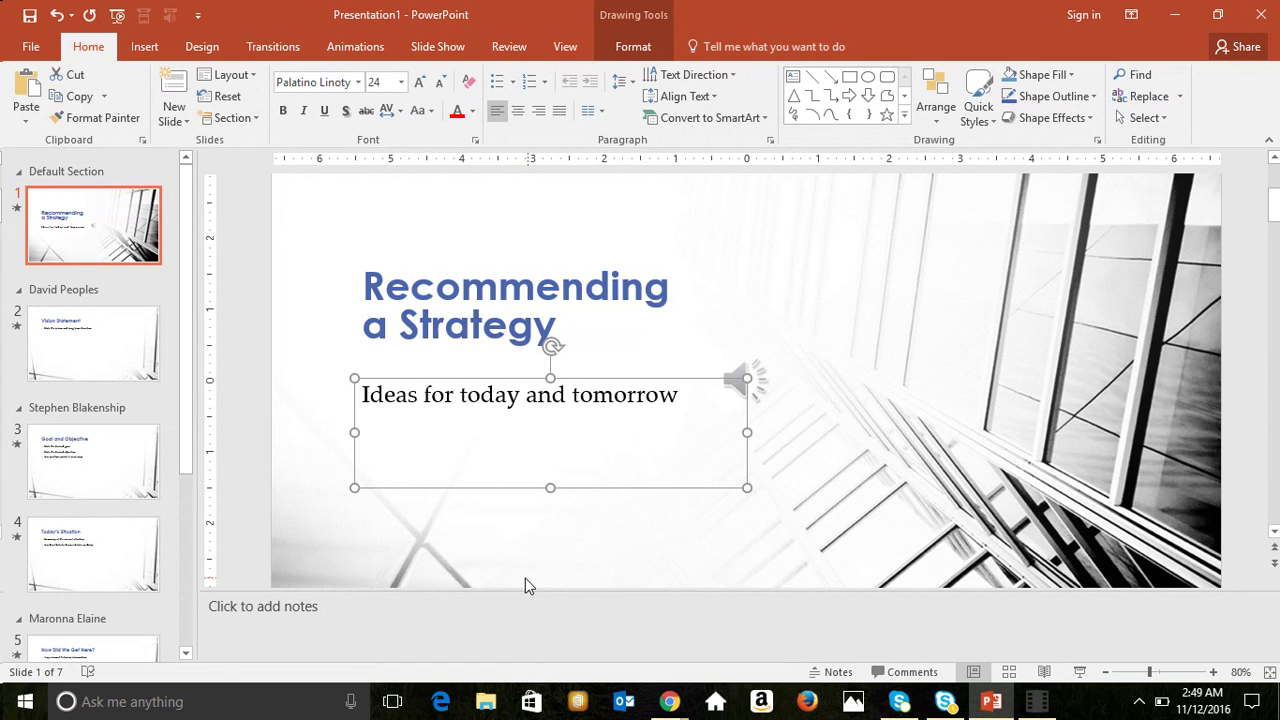
pyautogui.moveTo(675, 687)
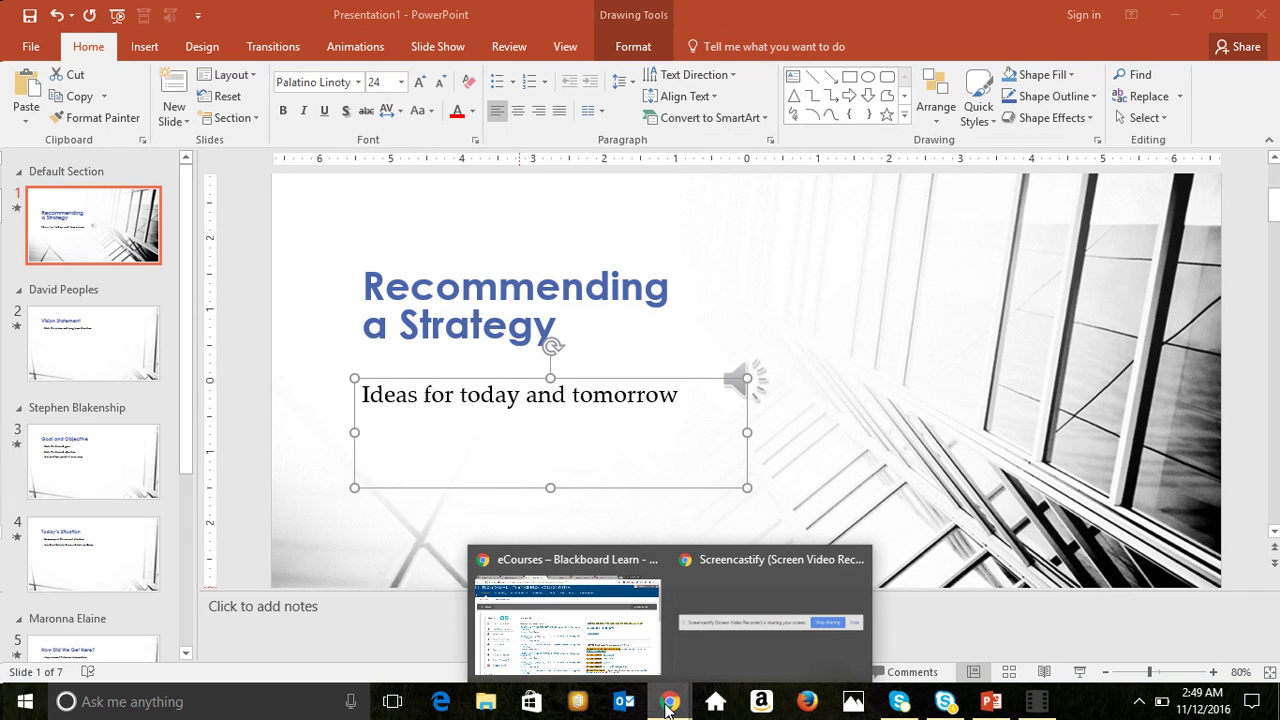
# Step: Bring Chrome forward, go to the Gmail tab, and expand More in the Google apps grid
pyautogui.click(668, 703)
pyautogui.moveTo(668, 703)
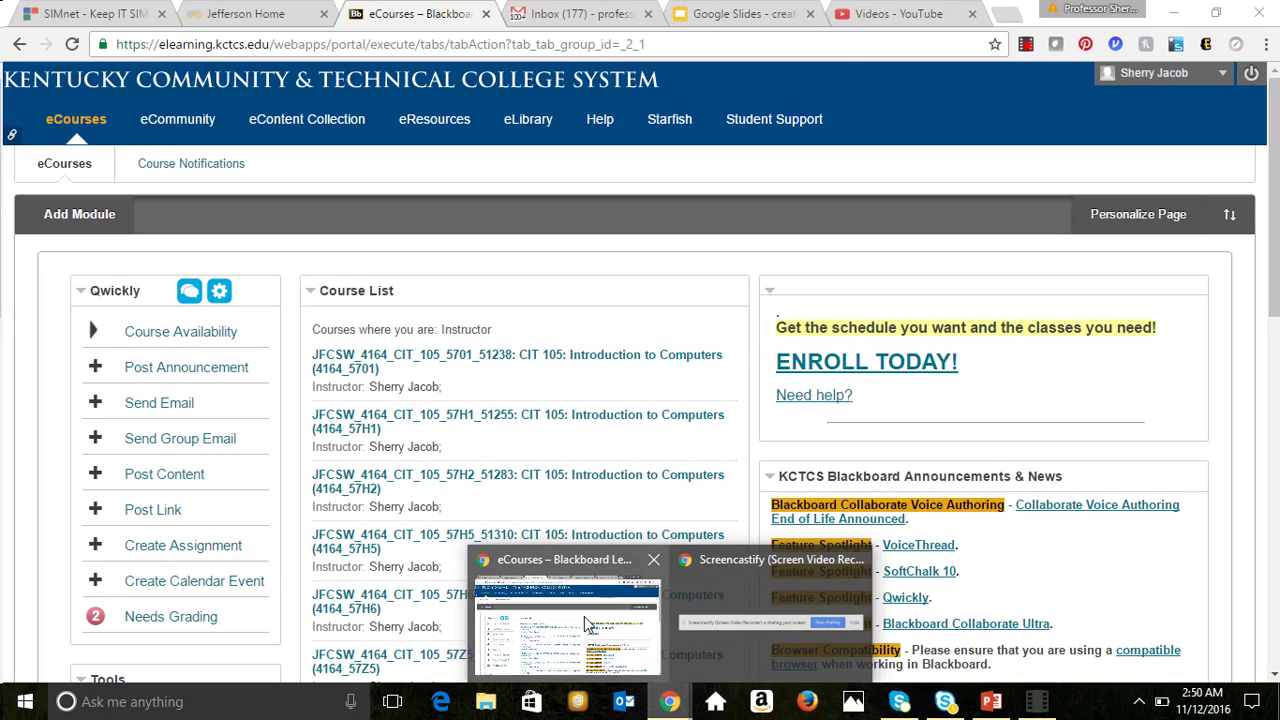
pyautogui.click(584, 616)
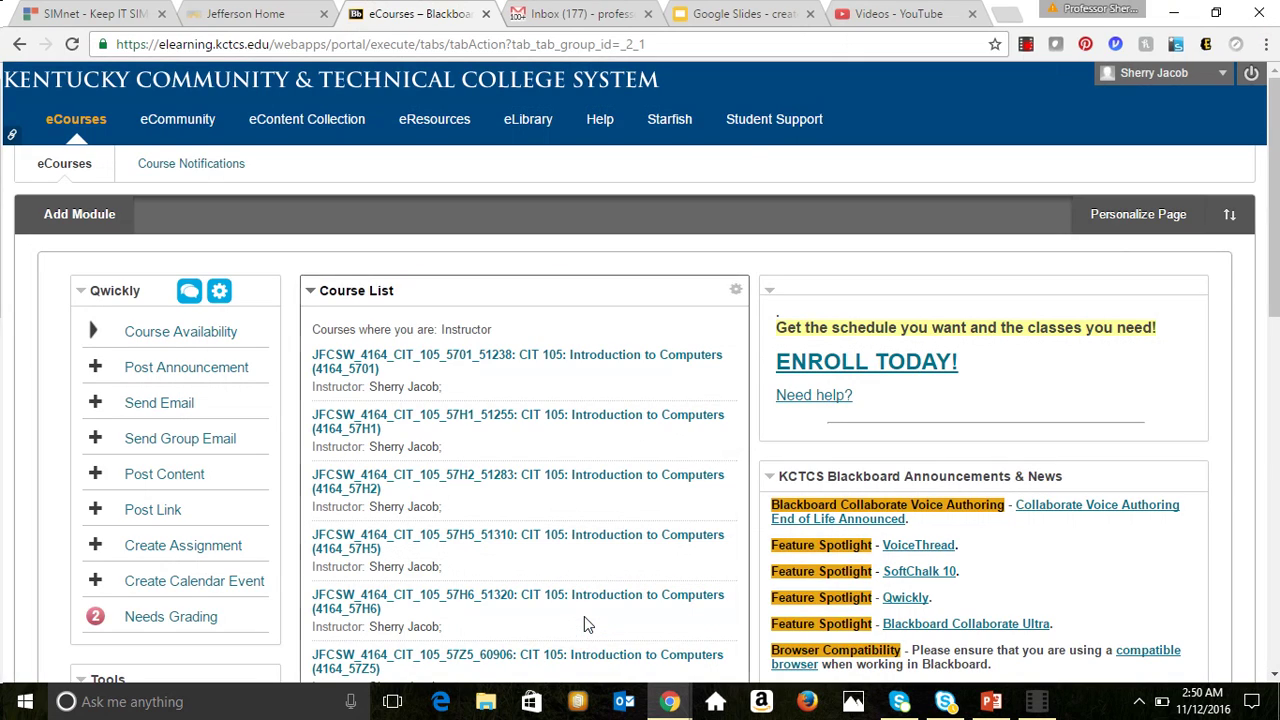
pyautogui.click(624, 18)
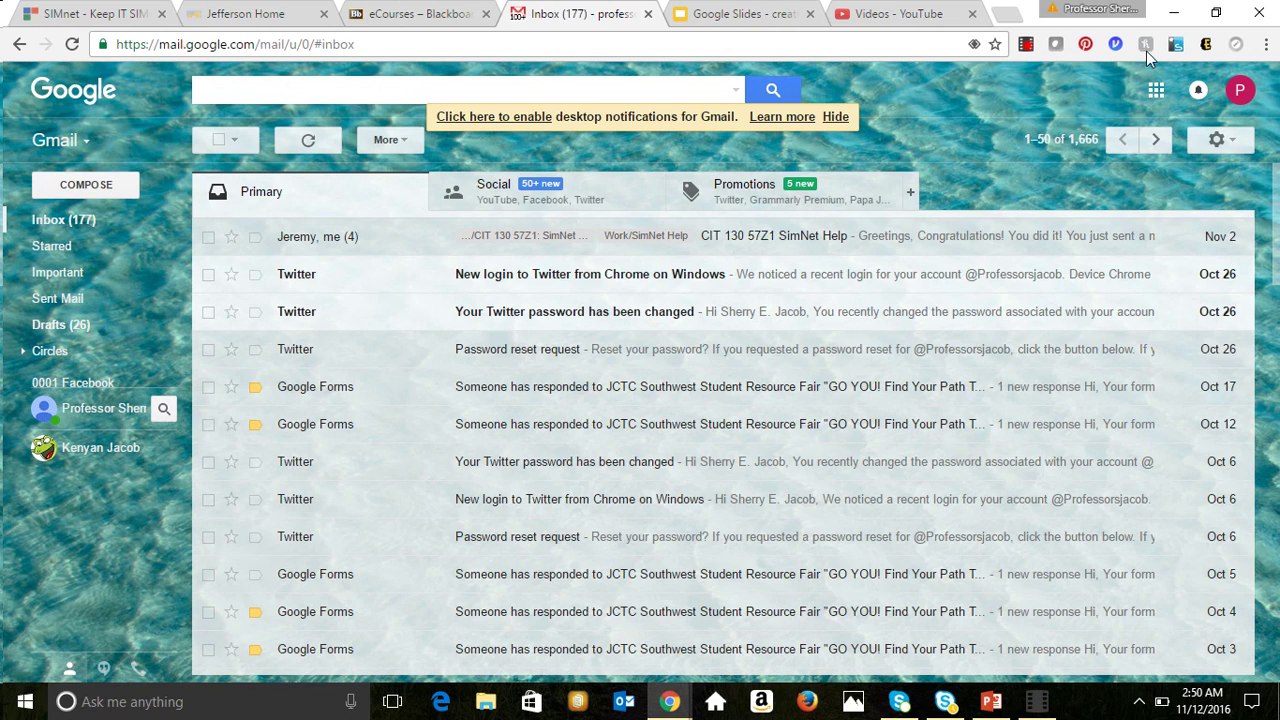
pyautogui.click(1156, 95)
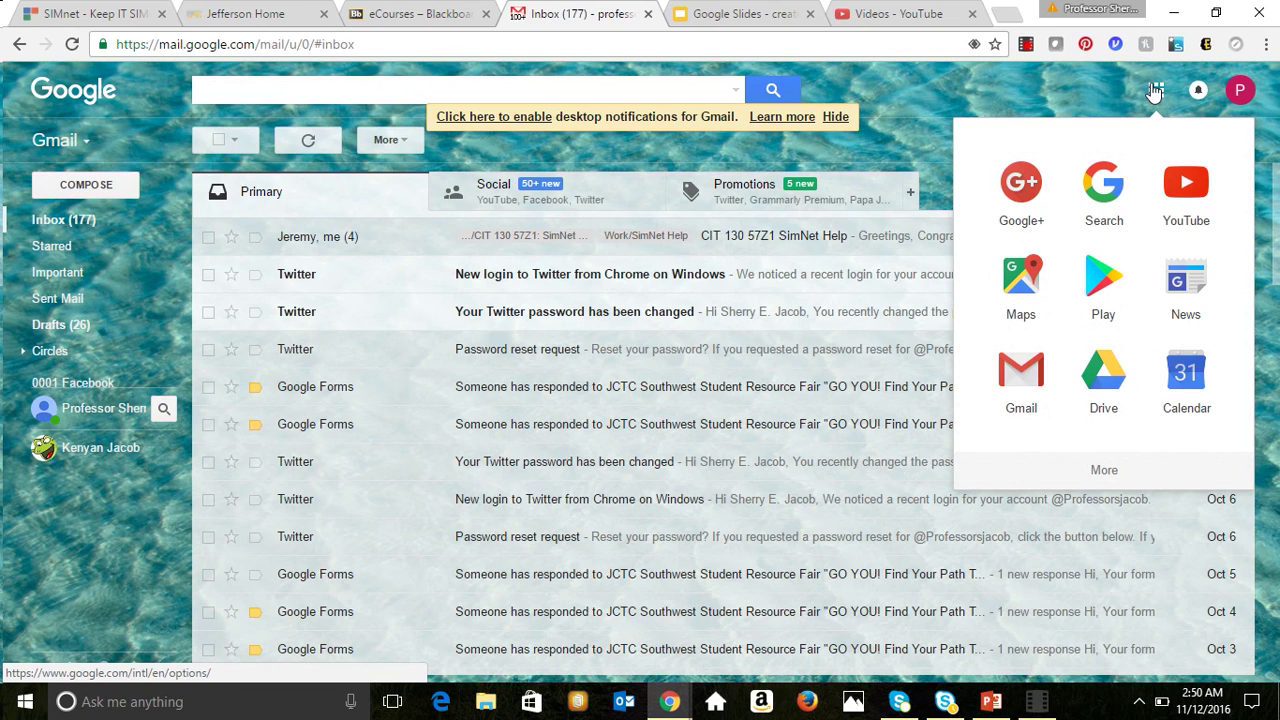
pyautogui.click(1104, 471)
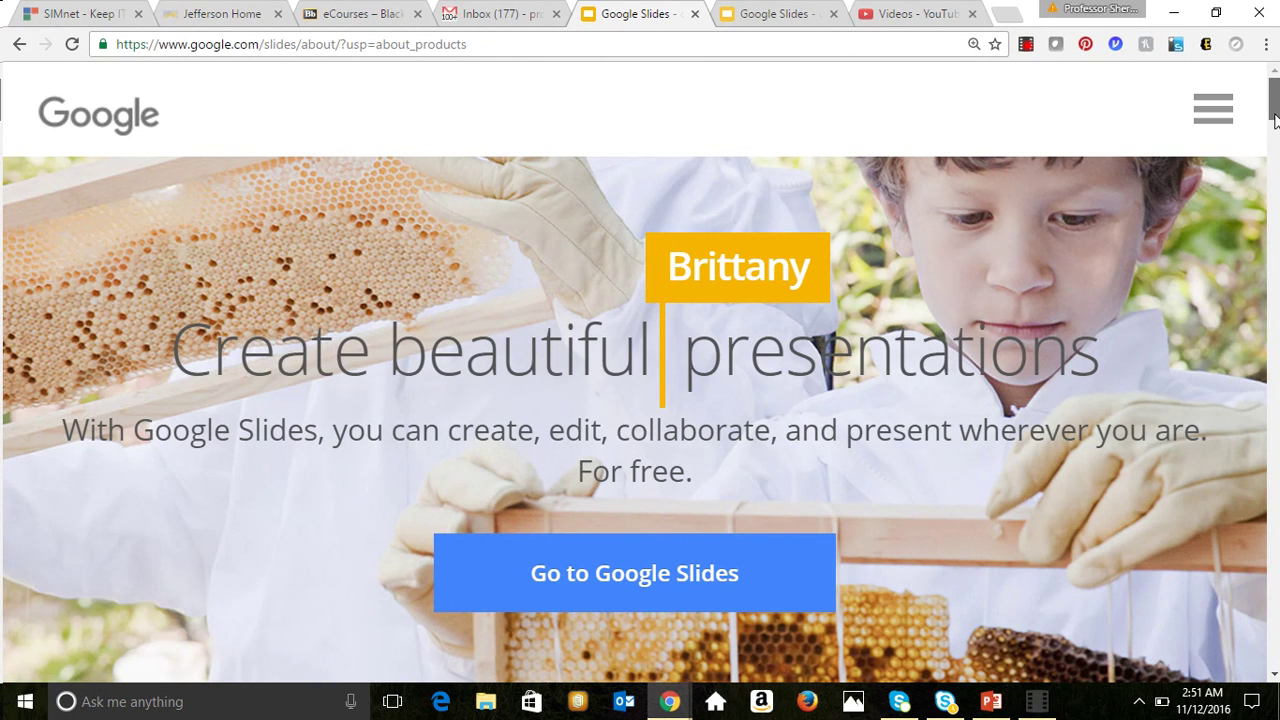
pyautogui.moveTo(1273, 118); pyautogui.dragTo(1273, 172)
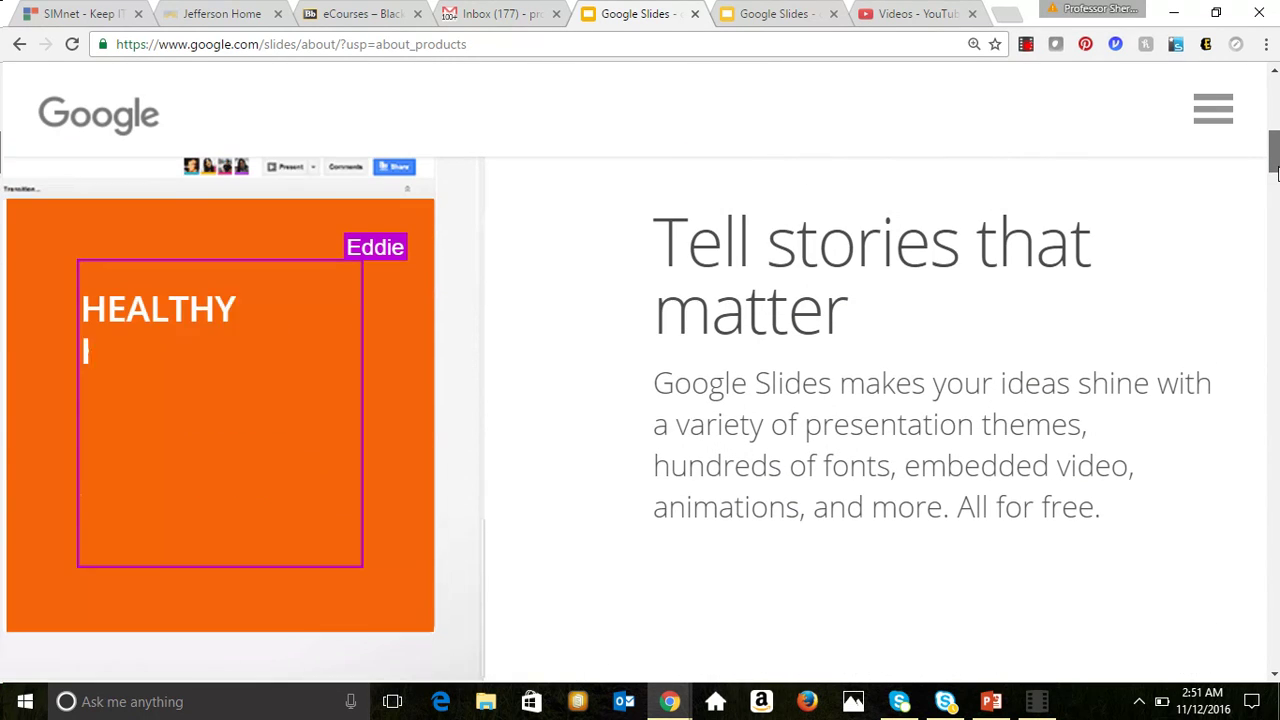
pyautogui.moveTo(1273, 172)
pyautogui.mouseDown()
pyautogui.moveTo(1276, 290)
pyautogui.moveTo(1276, 276)
pyautogui.mouseUp()
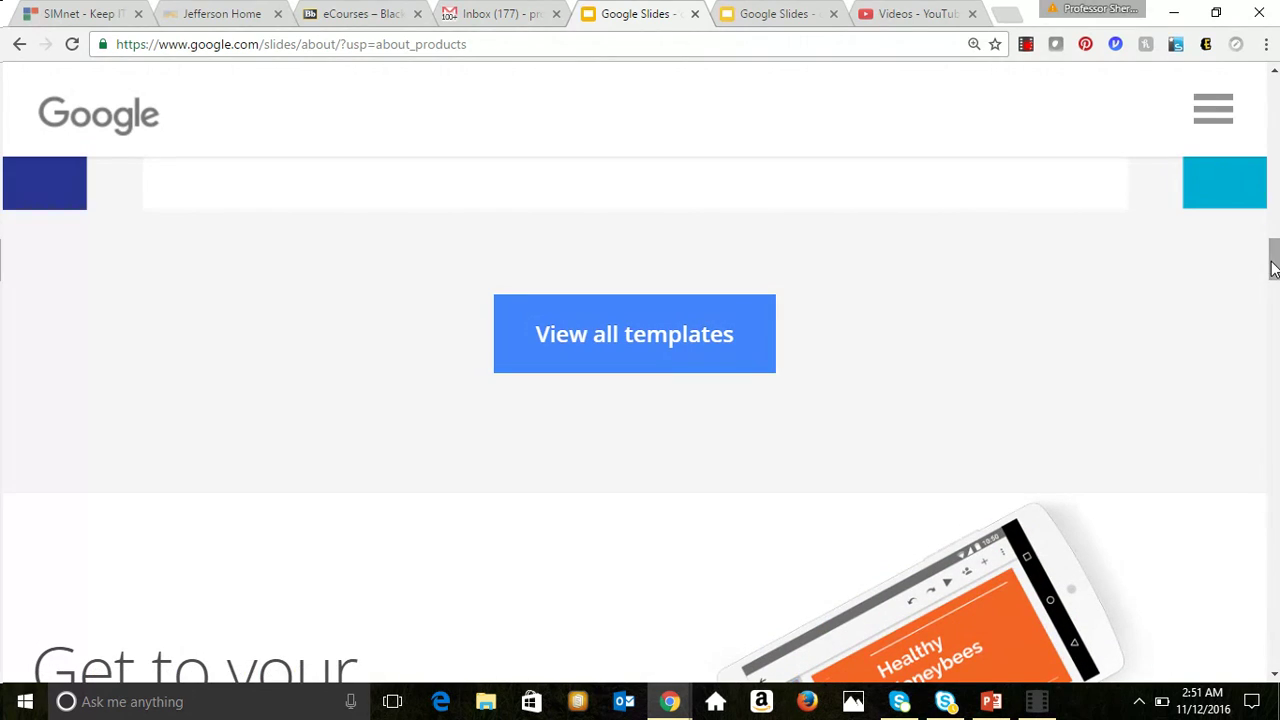
pyautogui.moveTo(1274, 257); pyautogui.dragTo(1274, 288)
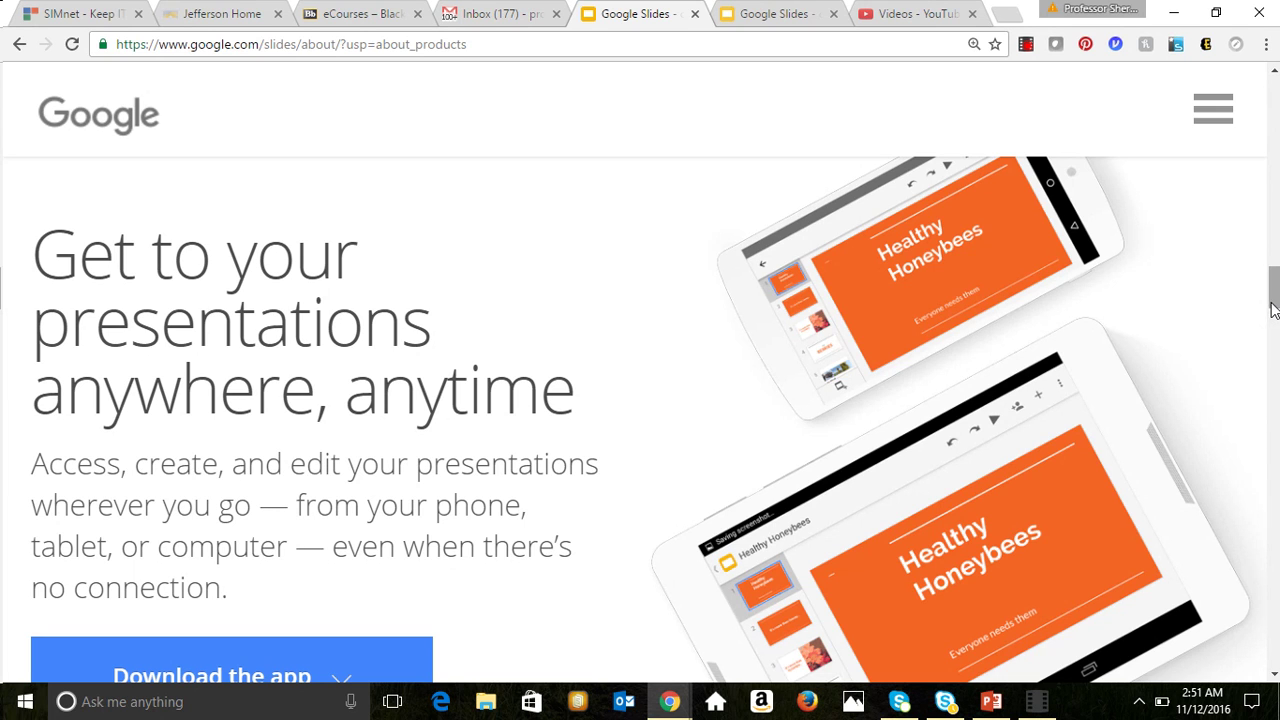
pyautogui.moveTo(1273, 310); pyautogui.dragTo(1276, 335)
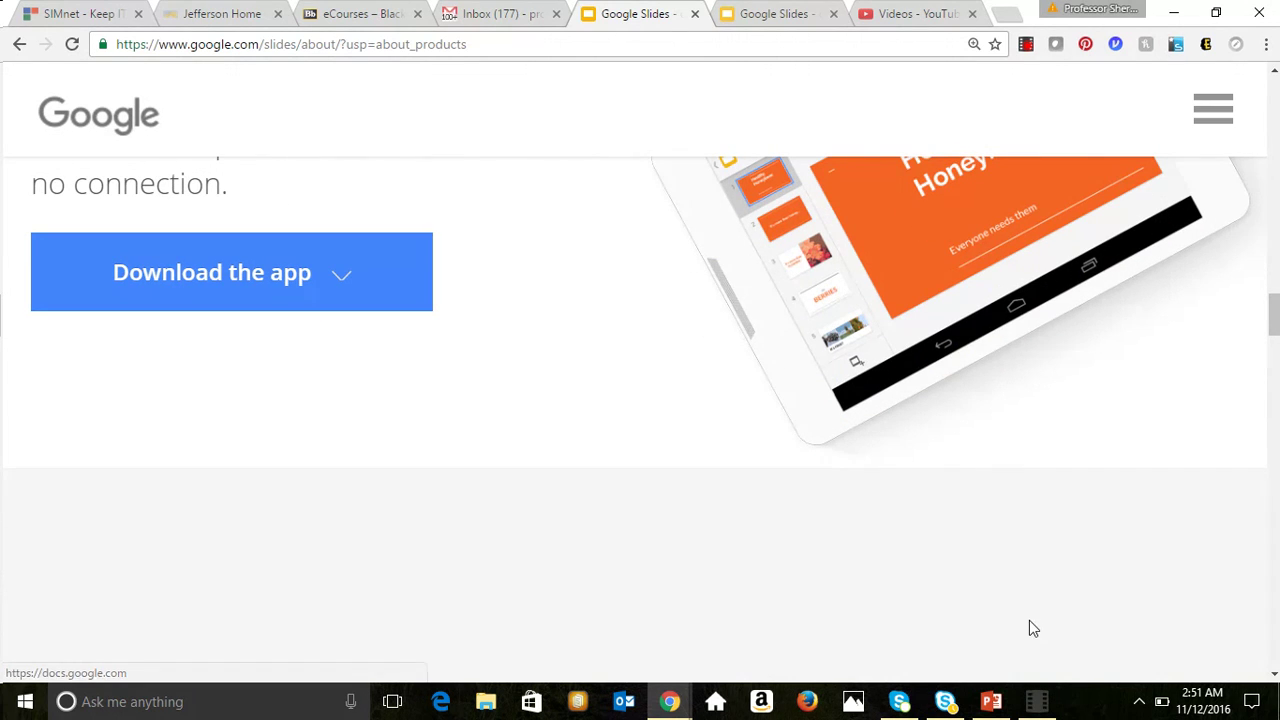
pyautogui.moveTo(1274, 315); pyautogui.dragTo(1274, 448)
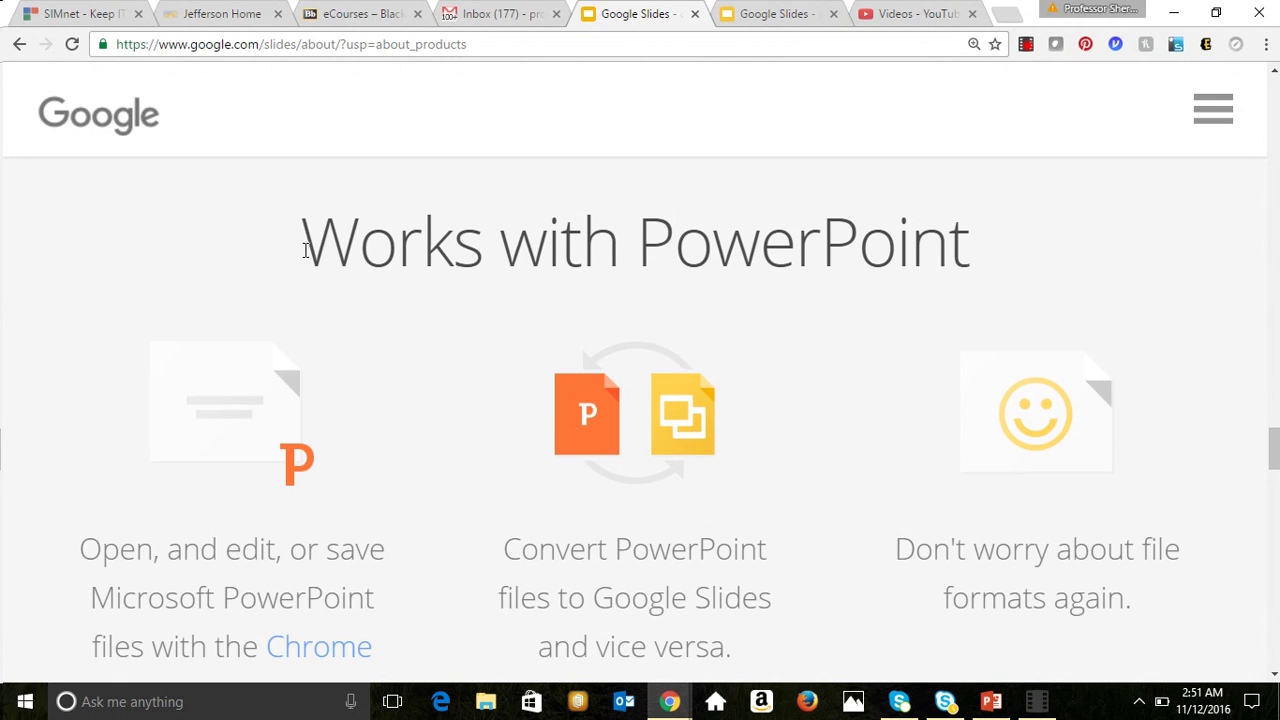
pyautogui.moveTo(303, 250); pyautogui.dragTo(932, 309)
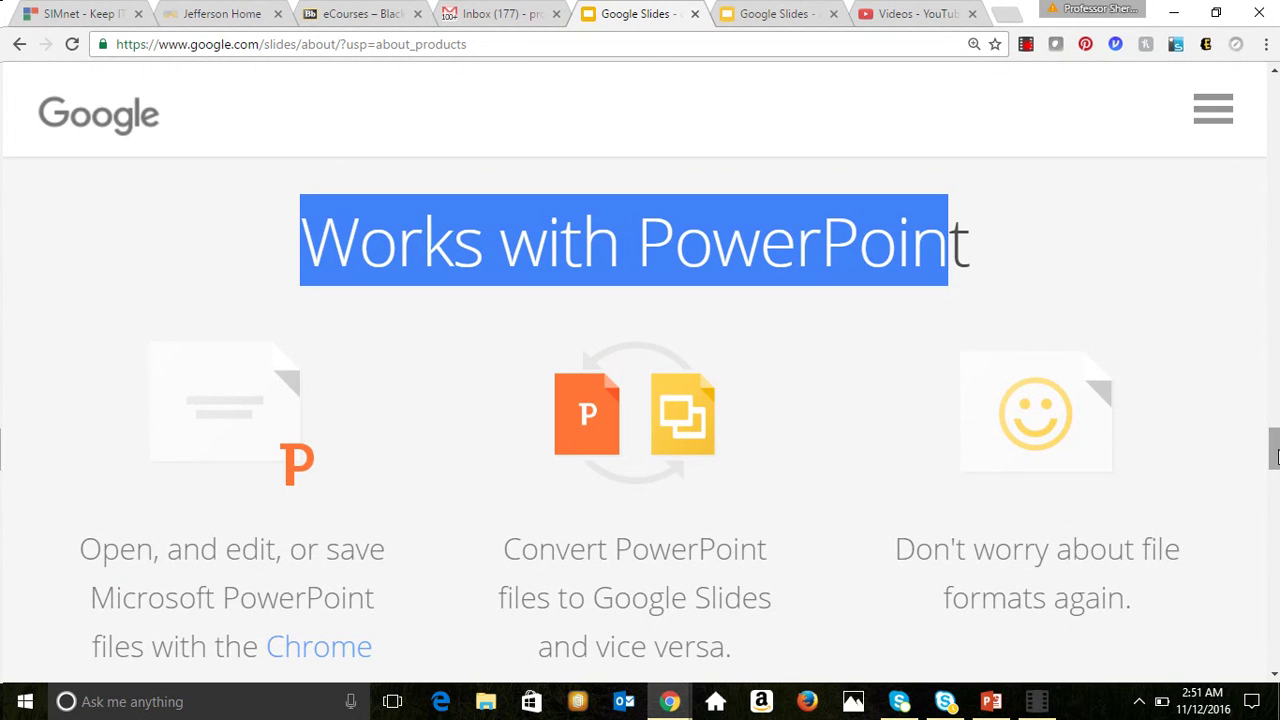
pyautogui.moveTo(1274, 452); pyautogui.dragTo(1274, 470)
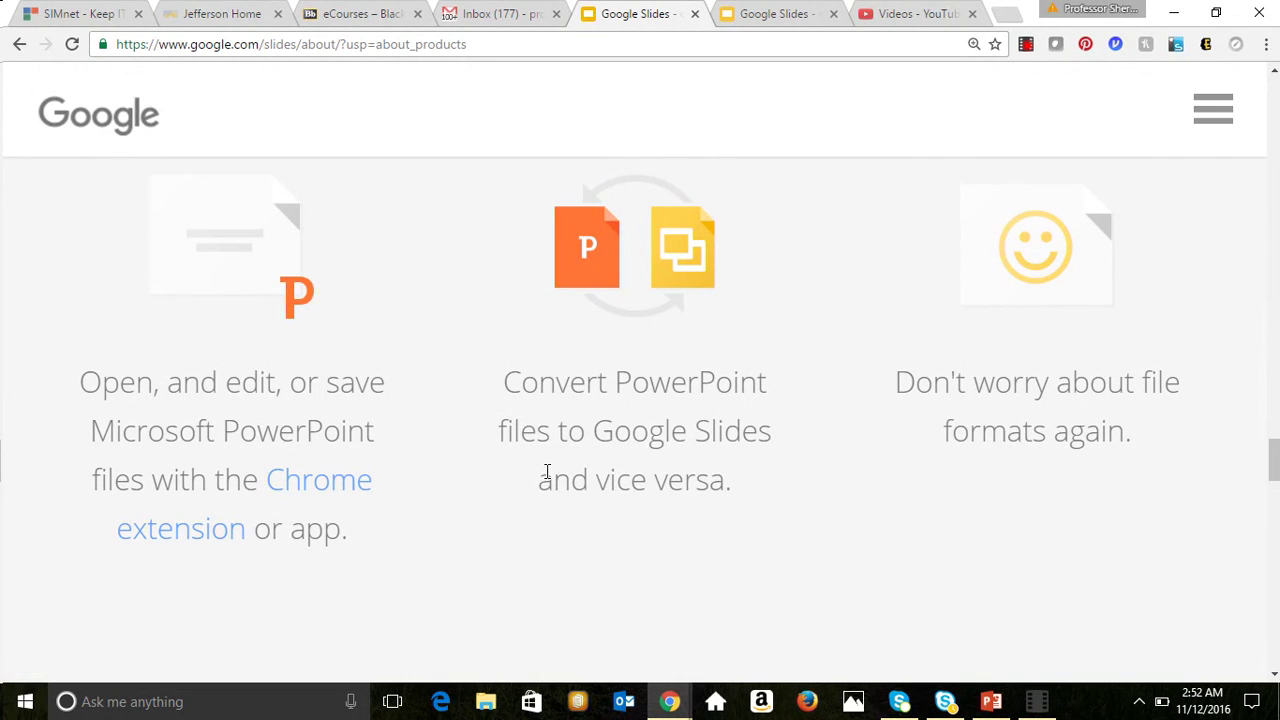
# Step: Open Chrome's installed extensions page via More tools > Extensions and scroll through the list
pyautogui.click(1266, 46)
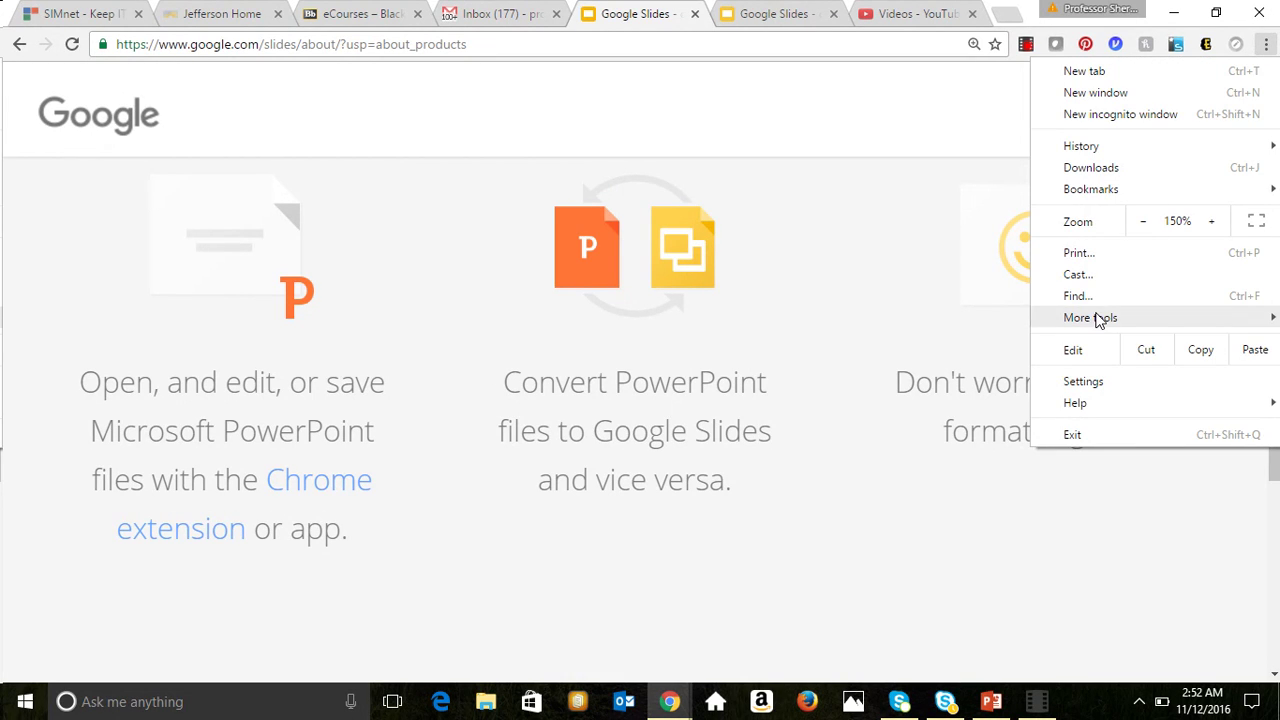
pyautogui.moveTo(1098, 319)
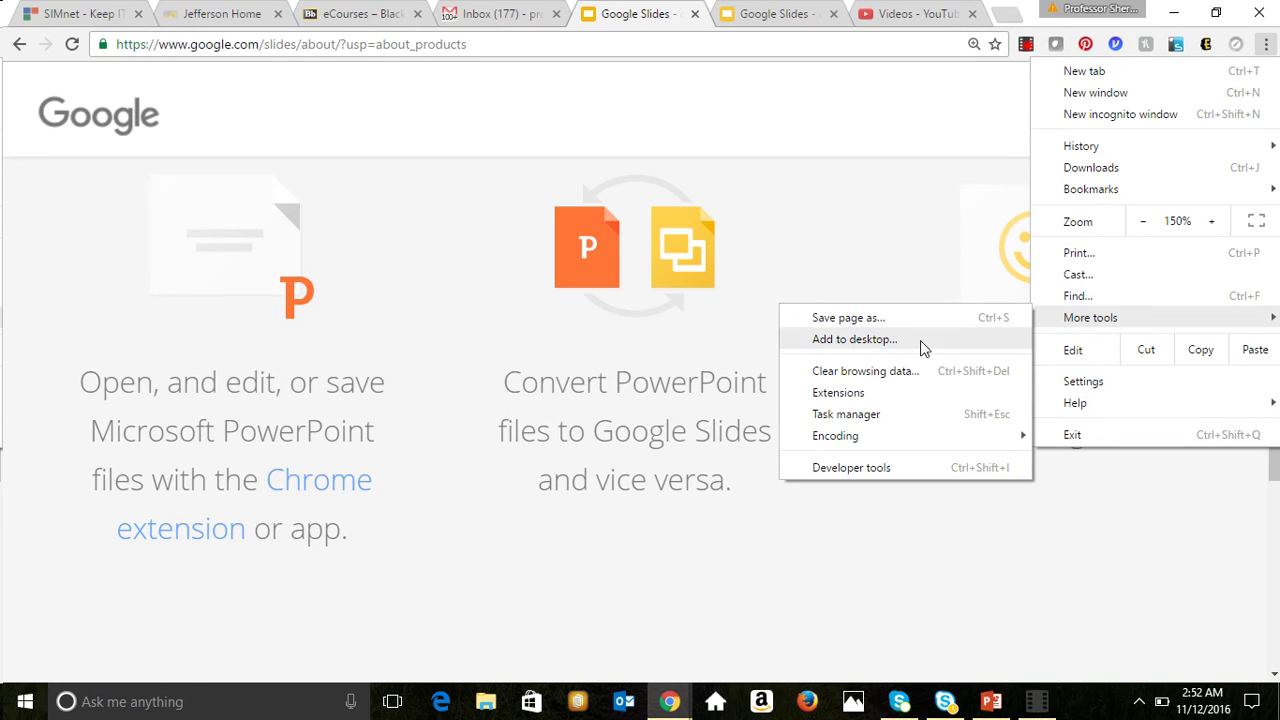
pyautogui.click(889, 394)
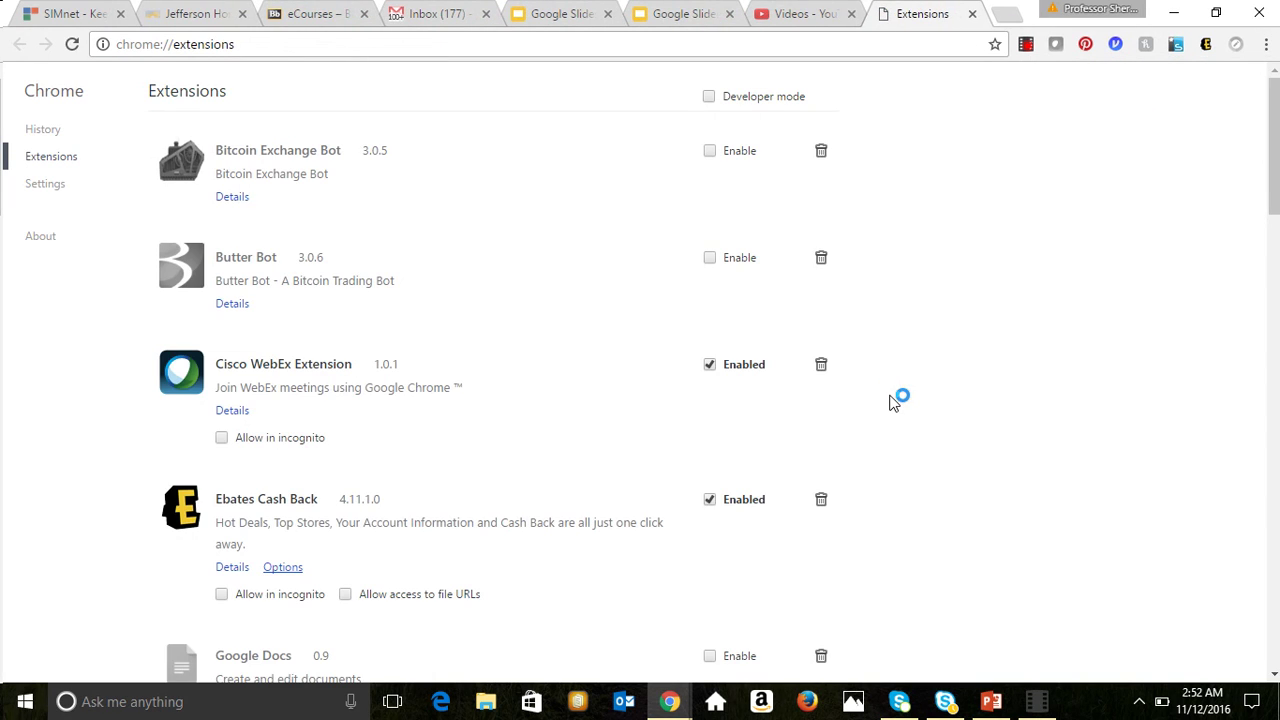
pyautogui.moveTo(1275, 110); pyautogui.dragTo(1275, 572)
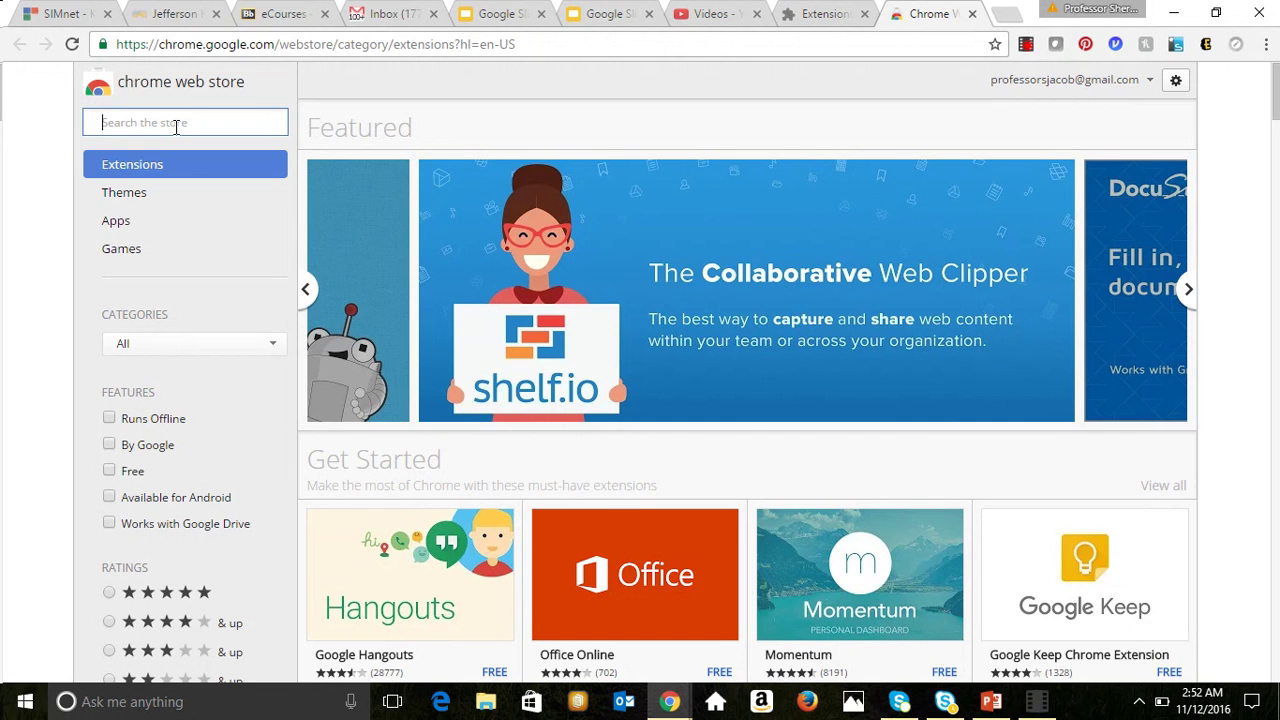
# Step: Search the Chrome Web Store for 'slides app' and look over the results
pyautogui.write('slides app')
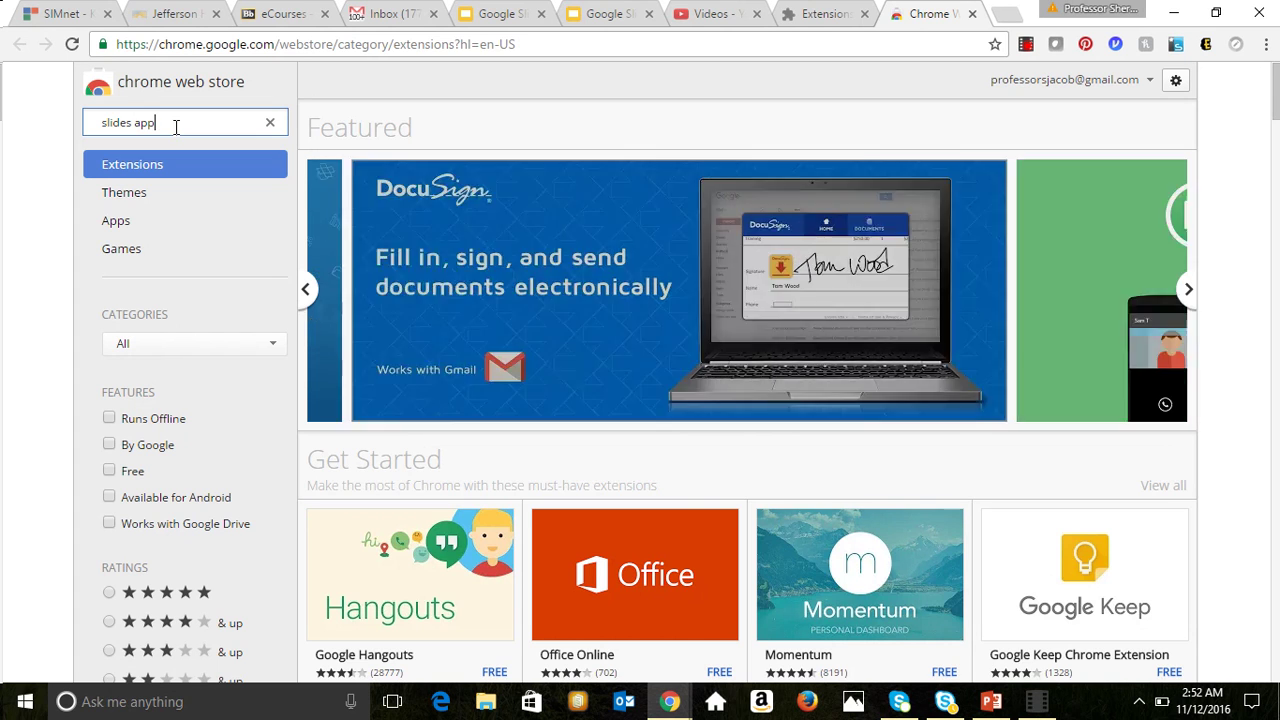
pyautogui.press('Return')
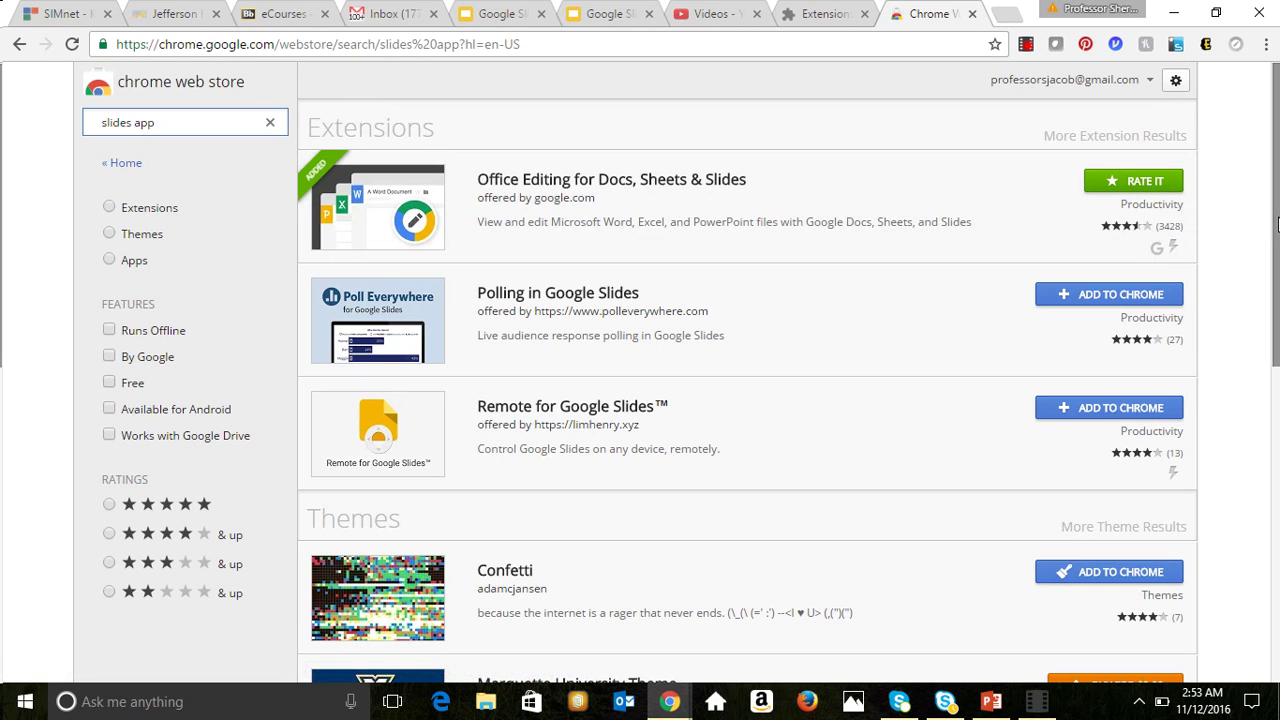
pyautogui.moveTo(1277, 225)
pyautogui.mouseDown()
pyautogui.moveTo(1274, 368)
pyautogui.moveTo(1277, 207)
pyautogui.mouseUp()
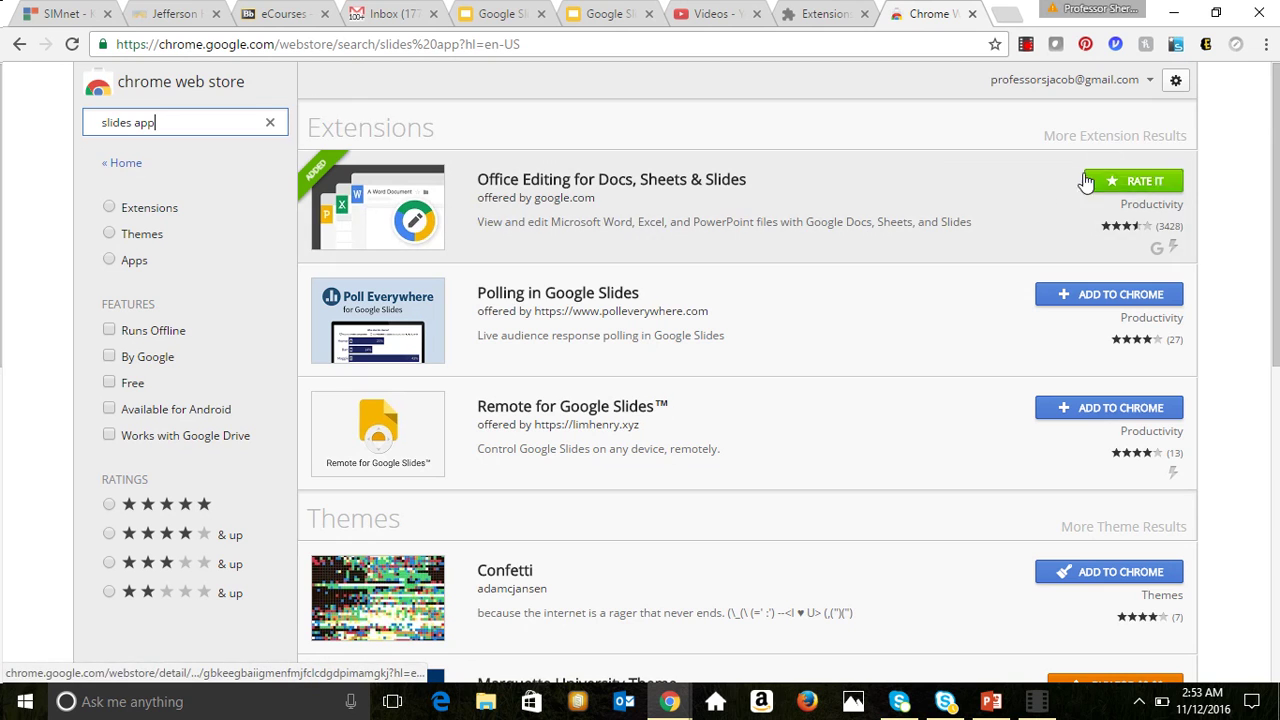
# Step: Open the Office Editing for Docs, Sheets & Slides details and scroll its description
pyautogui.click(489, 188)
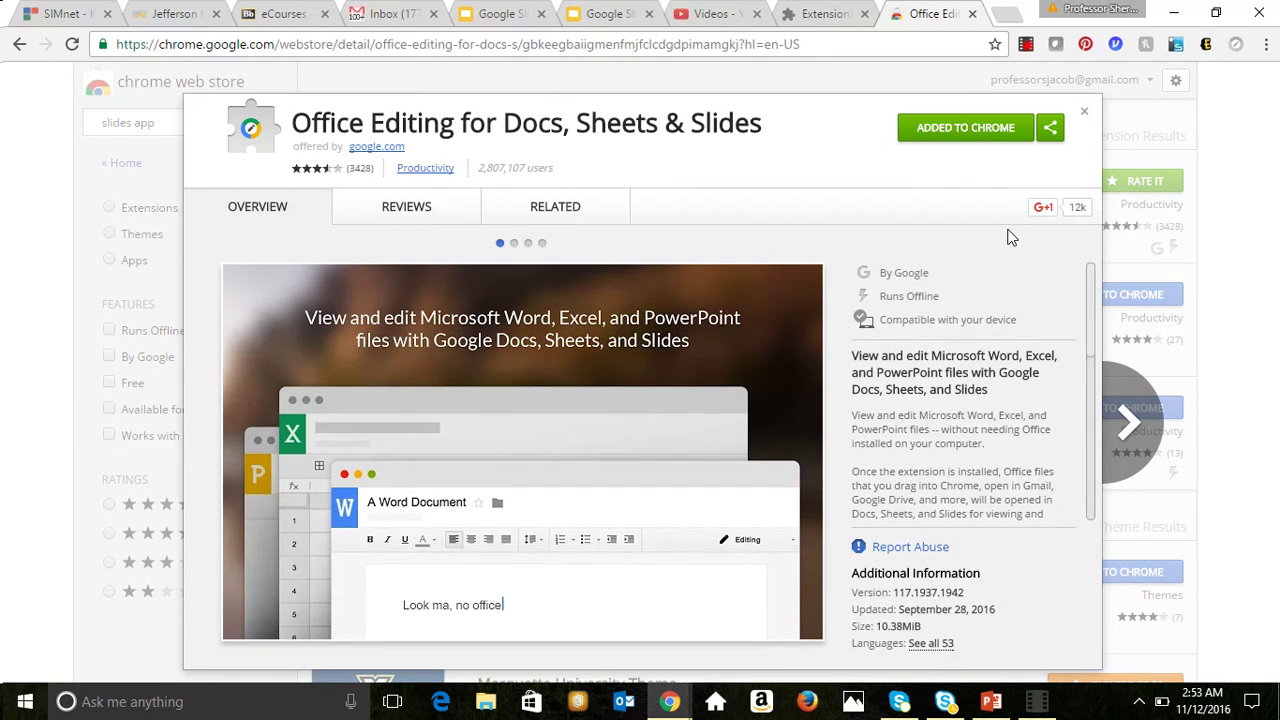
pyautogui.moveTo(1089, 286); pyautogui.dragTo(1108, 318)
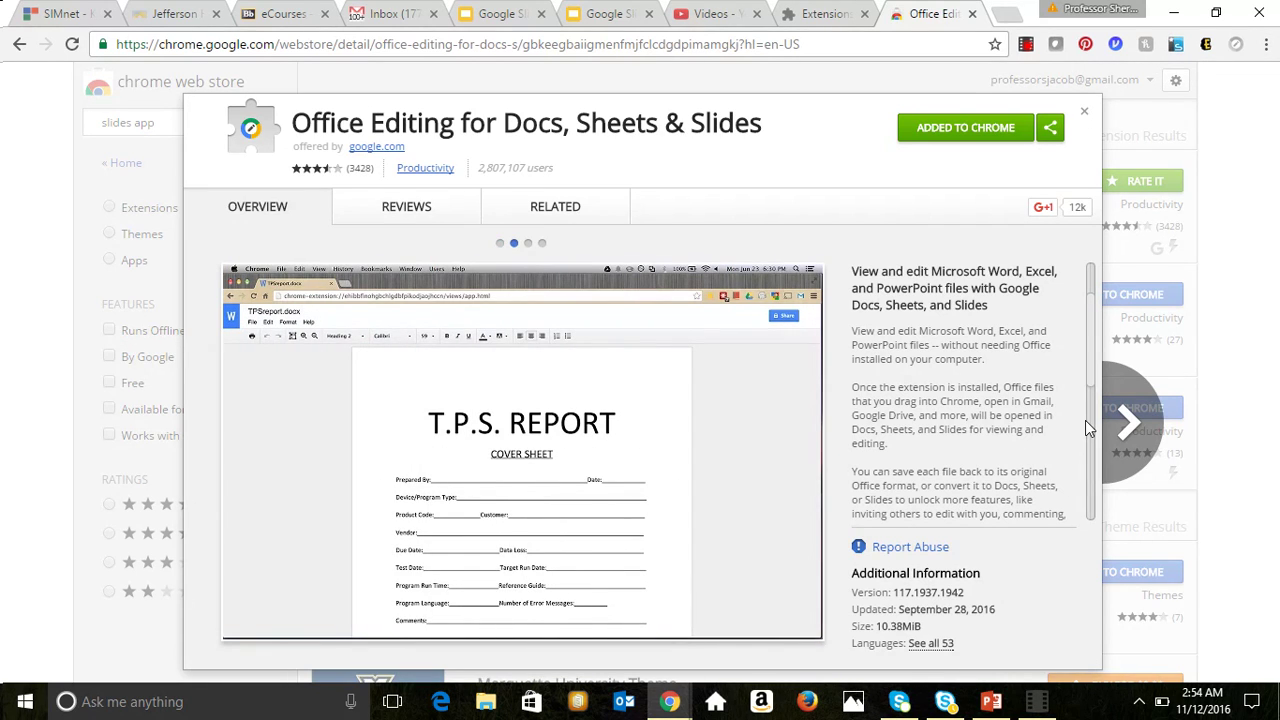
pyautogui.scroll(-2, 1088, 428)
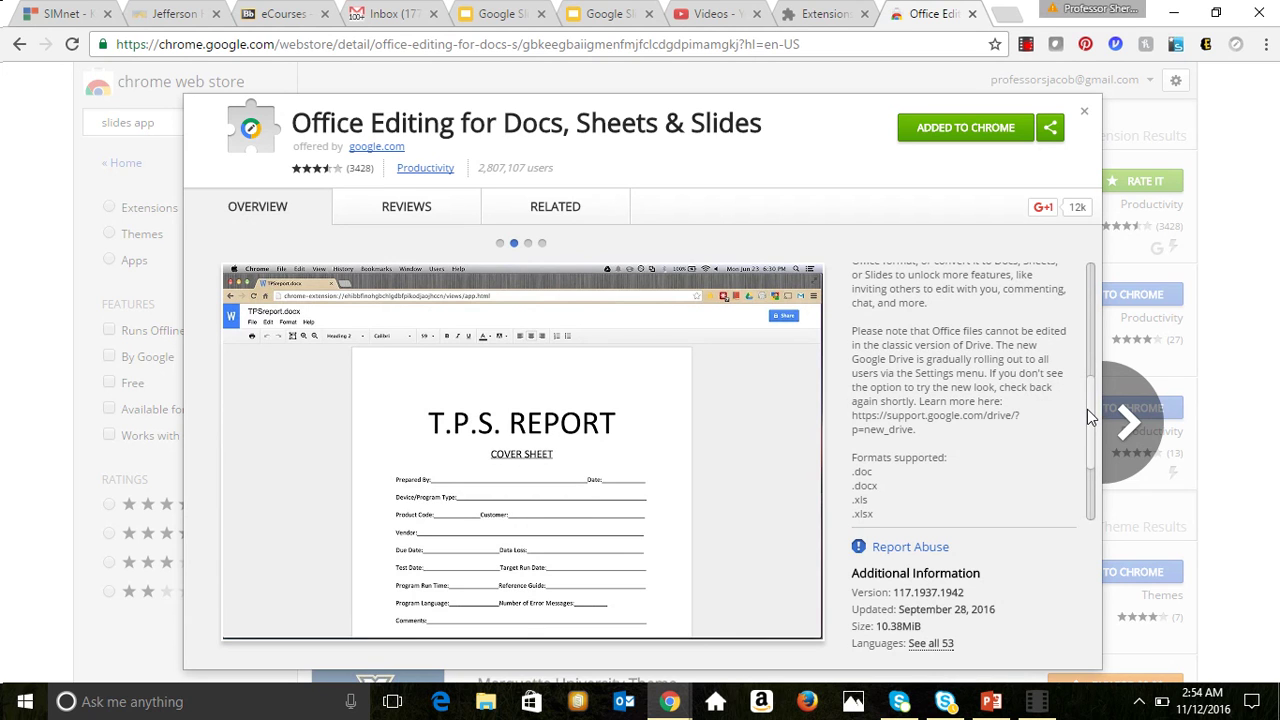
pyautogui.scroll(-1, 1087, 423)
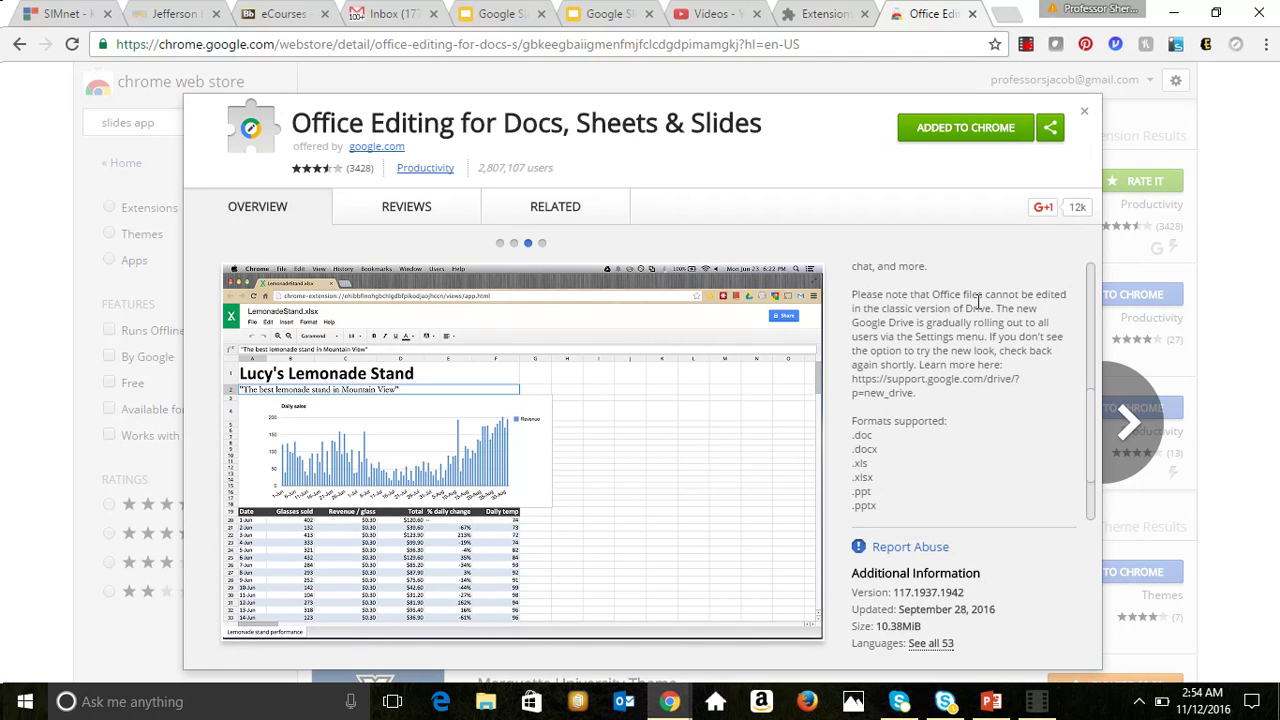
# Step: Read the extension's reviews, give it five stars, then return to its Overview
pyautogui.click(403, 214)
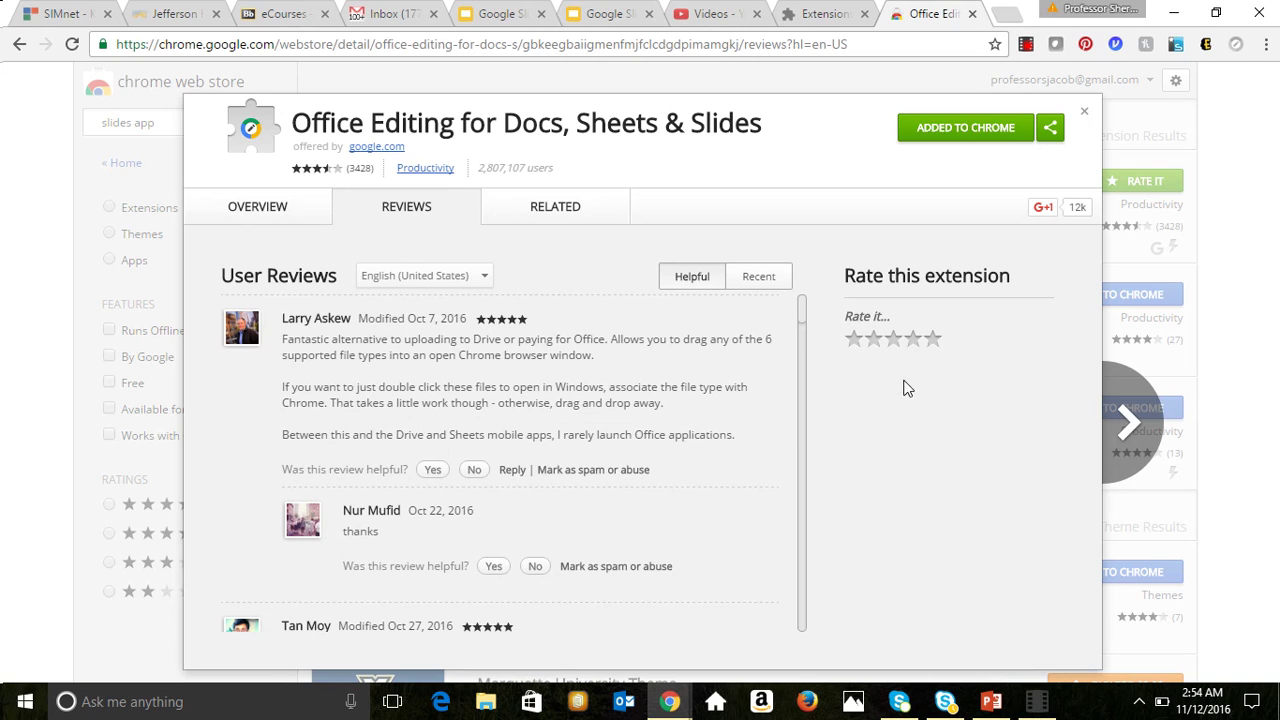
pyautogui.scroll(-6, 801, 340)
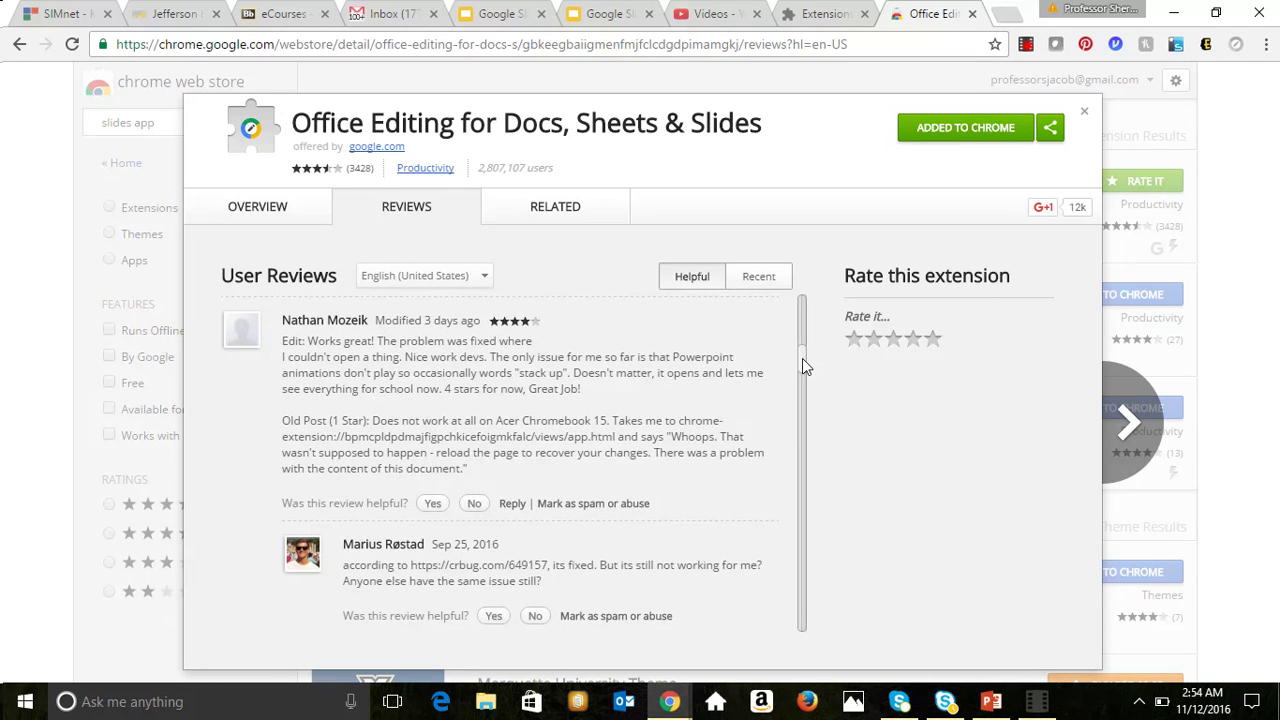
pyautogui.click(933, 340)
pyautogui.scroll(-3, 802, 380)
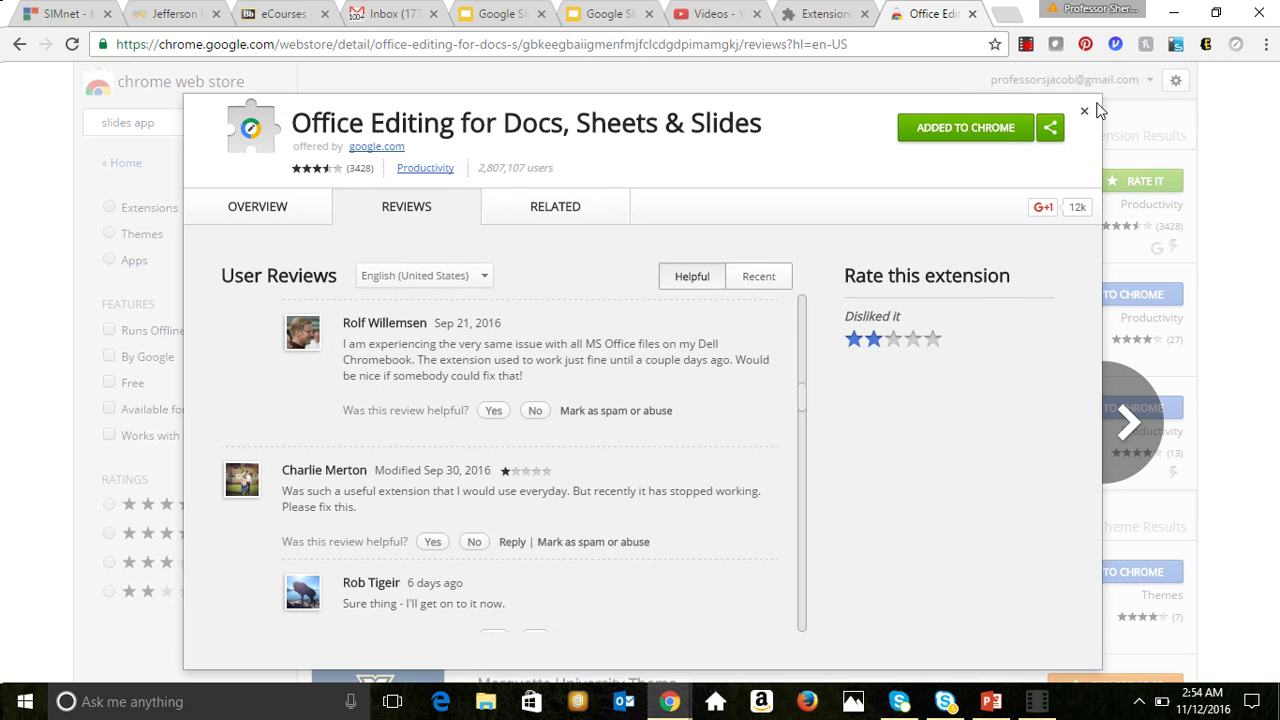
pyautogui.click(269, 211)
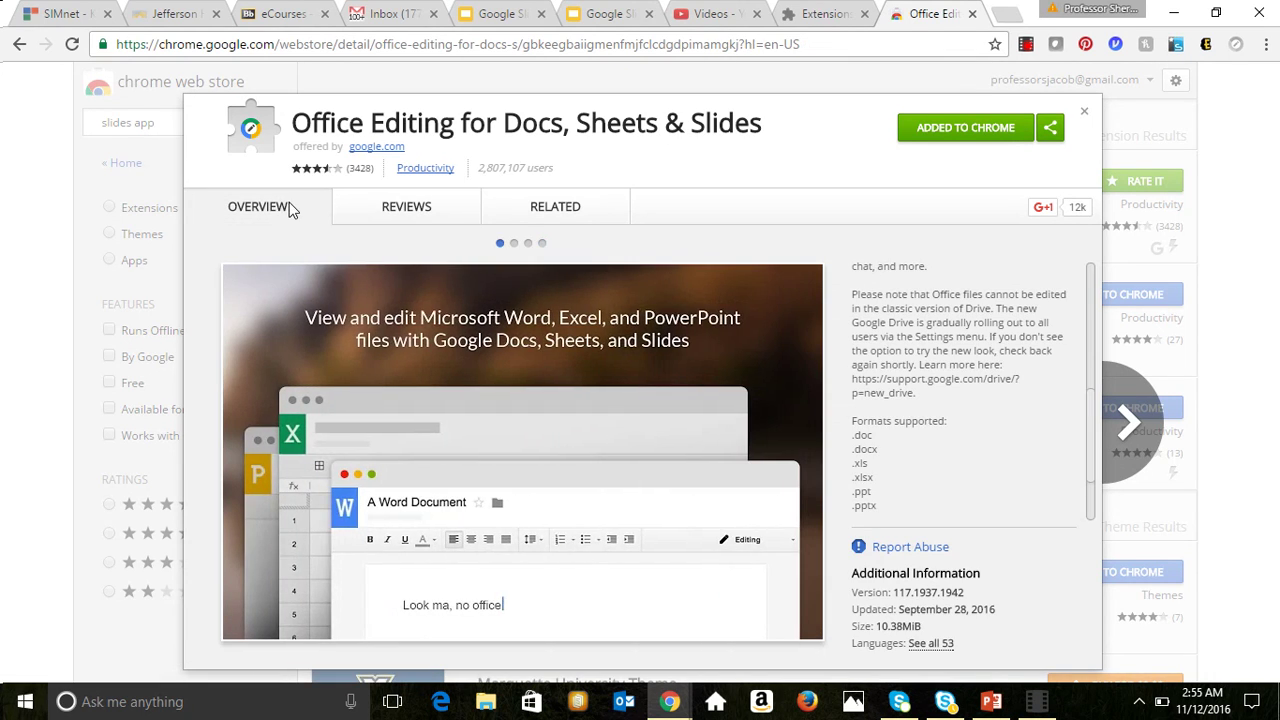
# Step: Close the store dialog and open Chrome's installed extensions page from More tools
pyautogui.click(1083, 111)
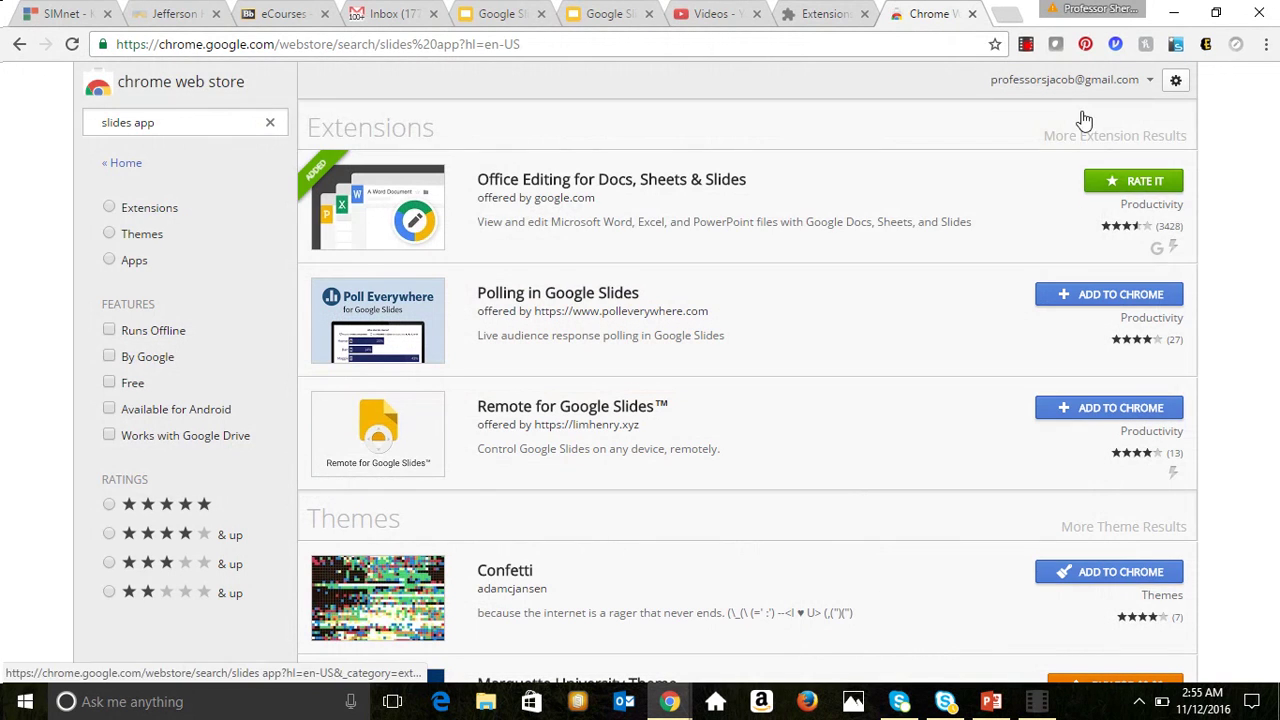
pyautogui.click(1264, 46)
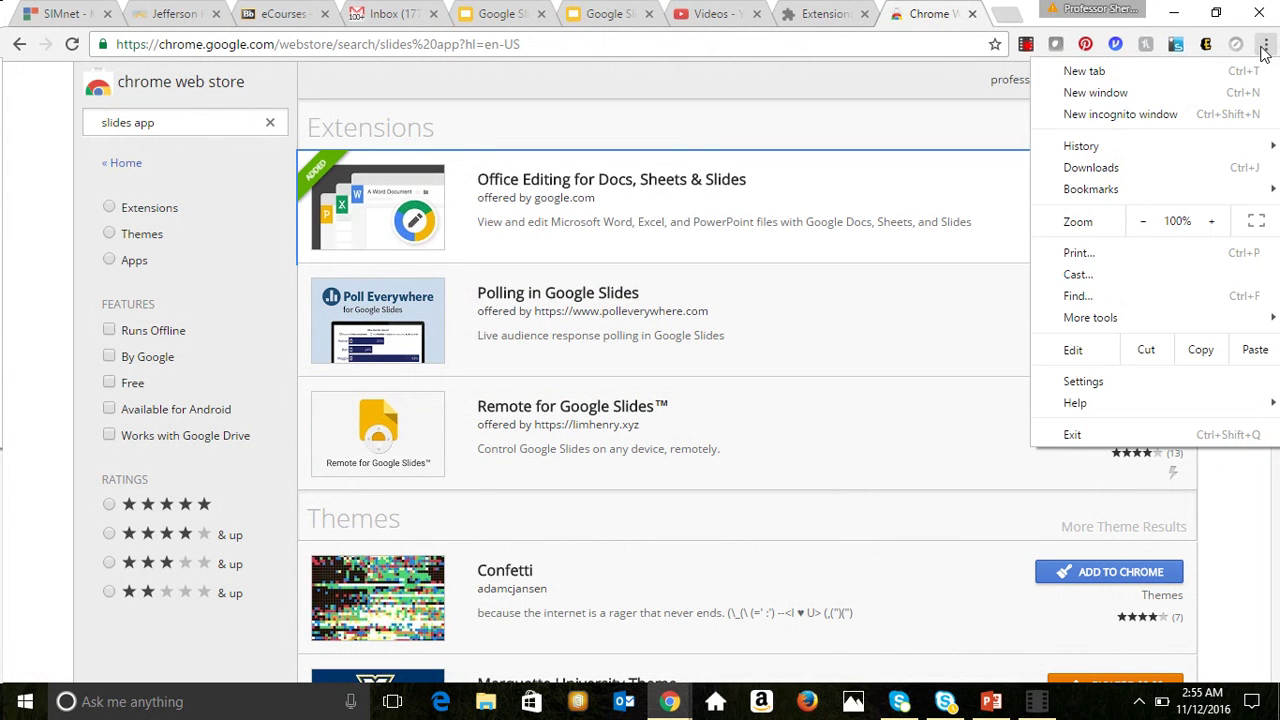
pyautogui.moveTo(1086, 320)
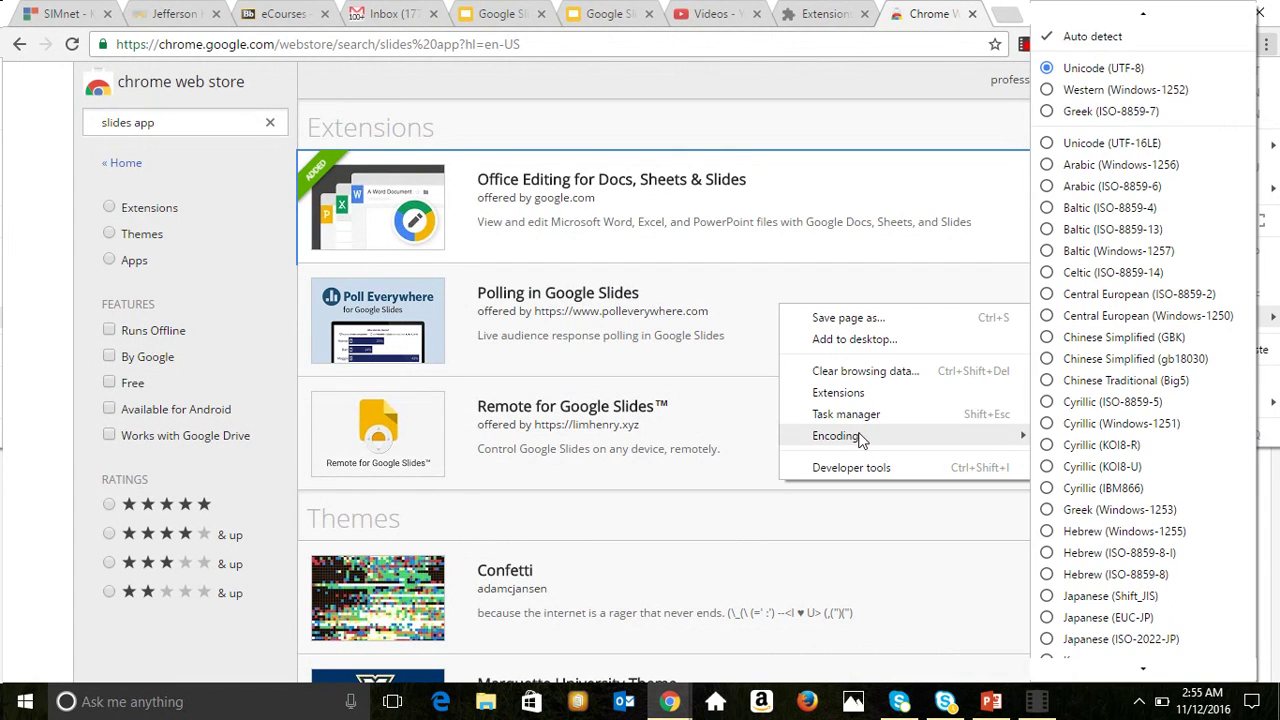
pyautogui.click(857, 397)
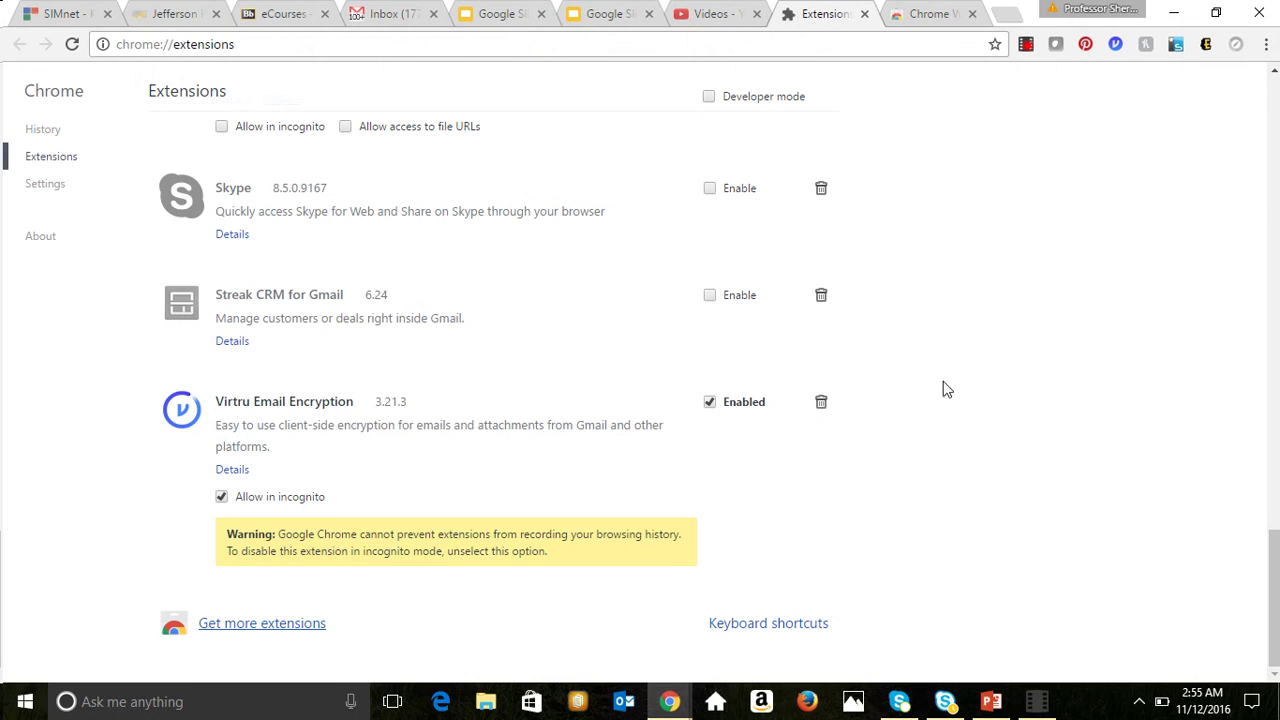
# Step: Check the Office Editing extension's Details to confirm it is enabled, then close them
pyautogui.moveTo(1274, 548); pyautogui.dragTo(1275, 450)
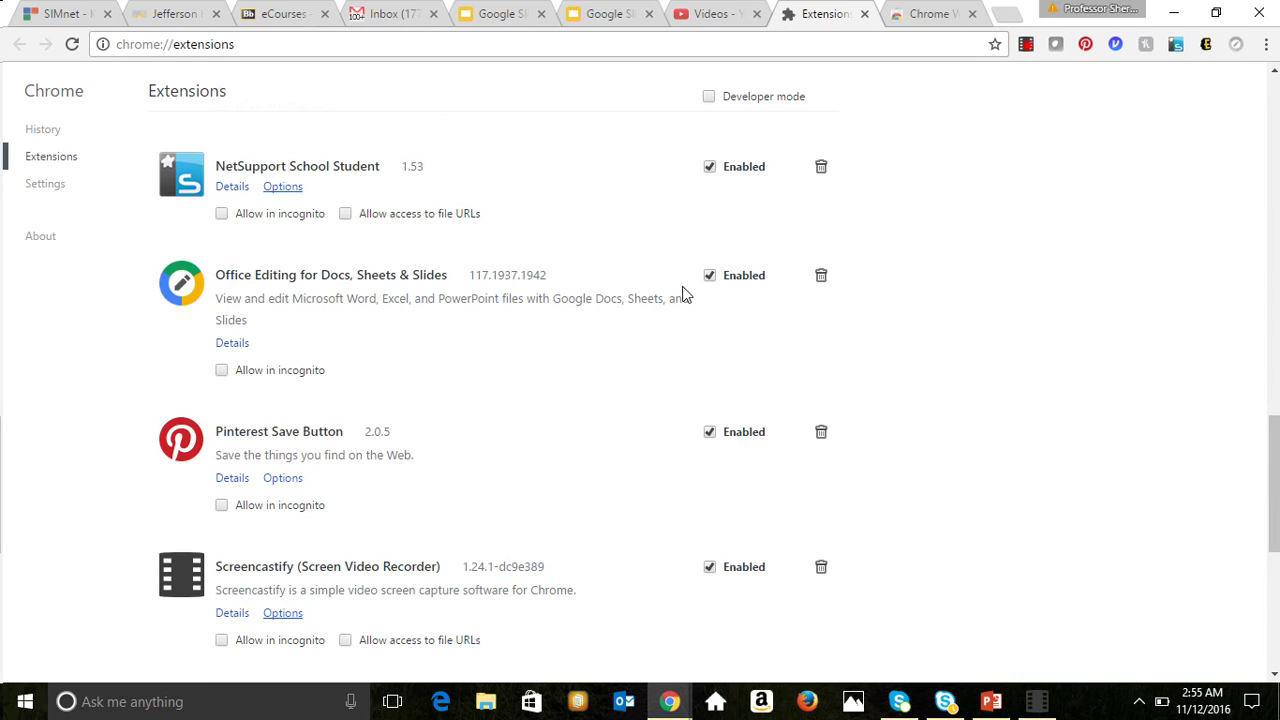
pyautogui.click(232, 342)
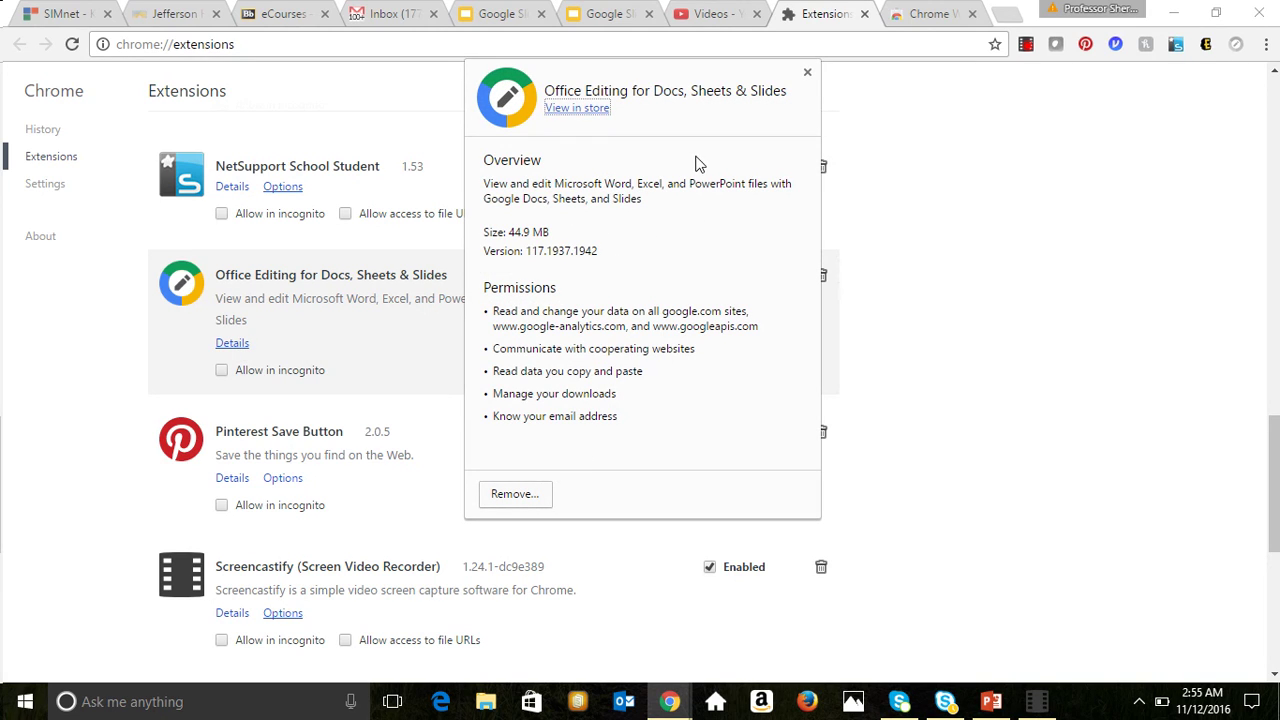
pyautogui.click(808, 76)
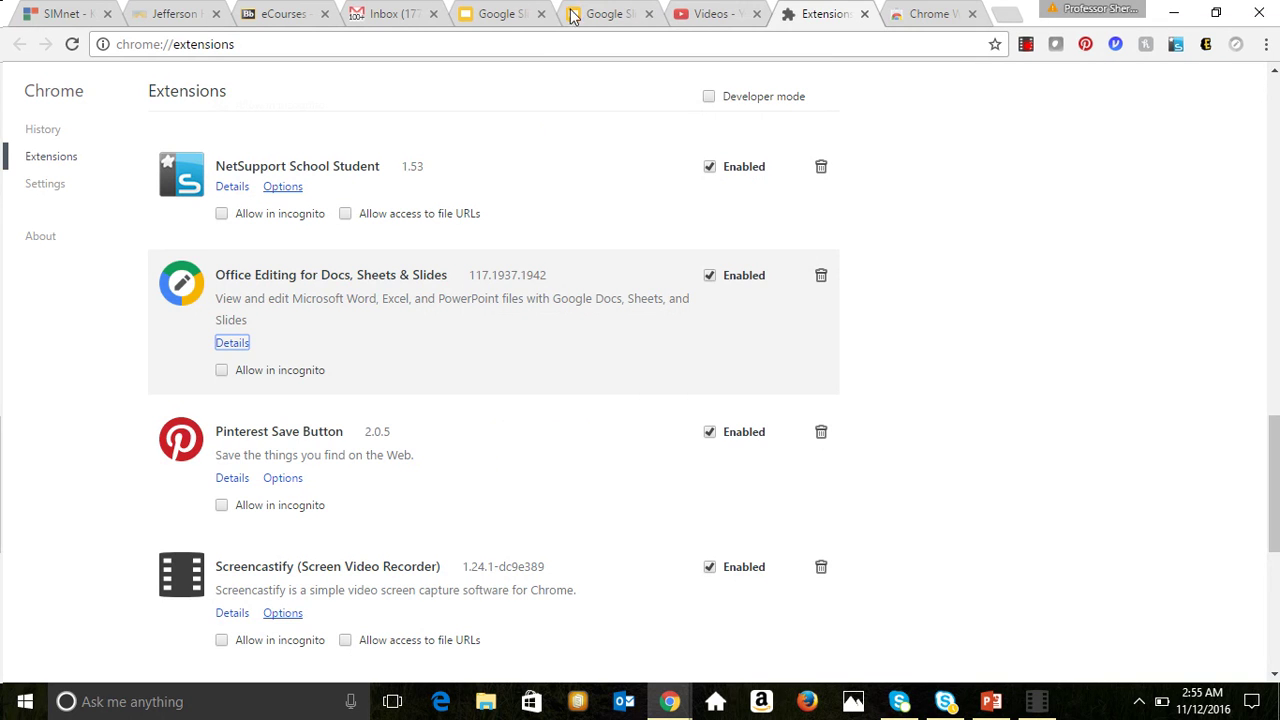
# Step: Cycle through the open Google Slides tabs back to the file-format page
pyautogui.click(606, 18)
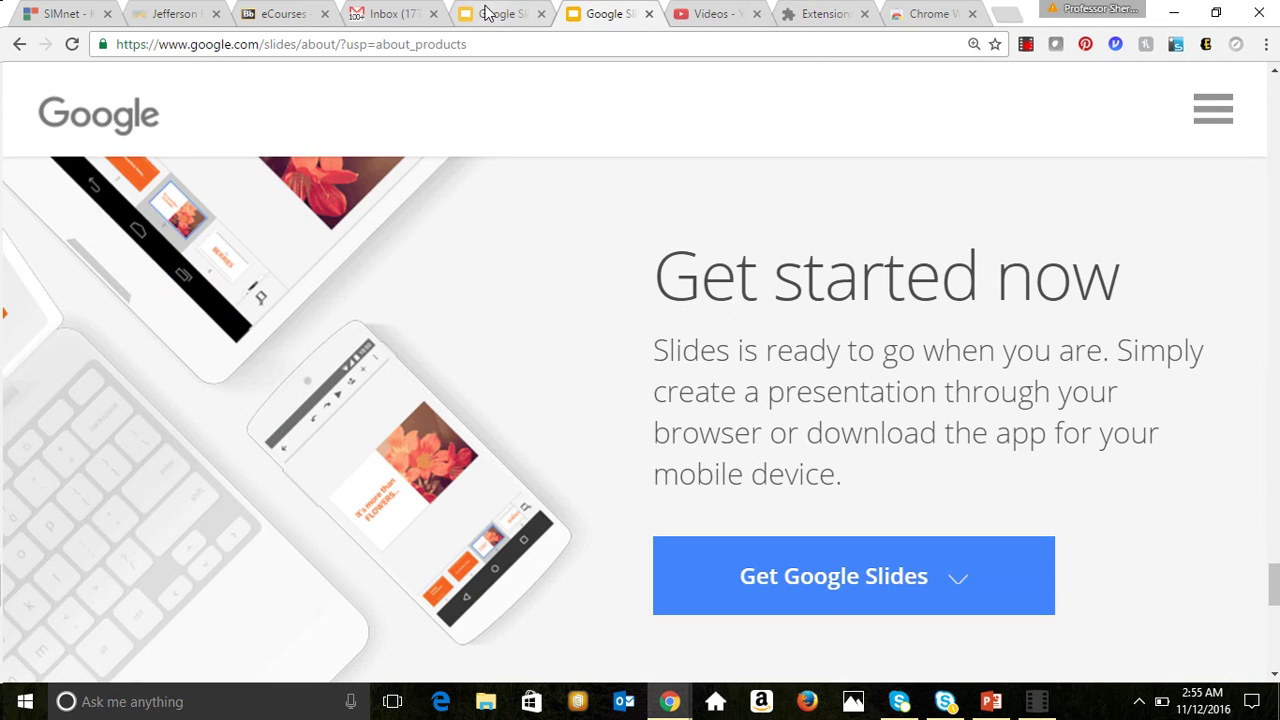
pyautogui.click(497, 14)
pyautogui.click(592, 14)
pyautogui.click(487, 20)
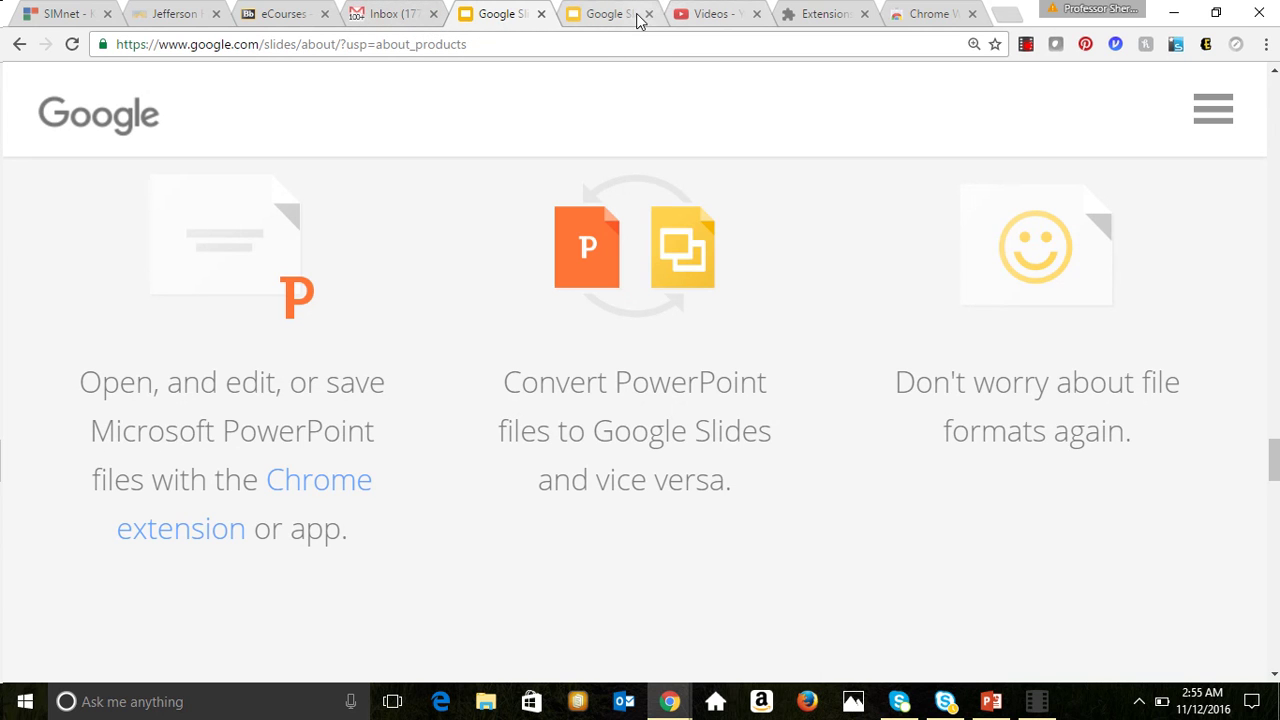
# Step: From Gmail's apps grid, go through More and Even more from Google to Slides
pyautogui.click(394, 14)
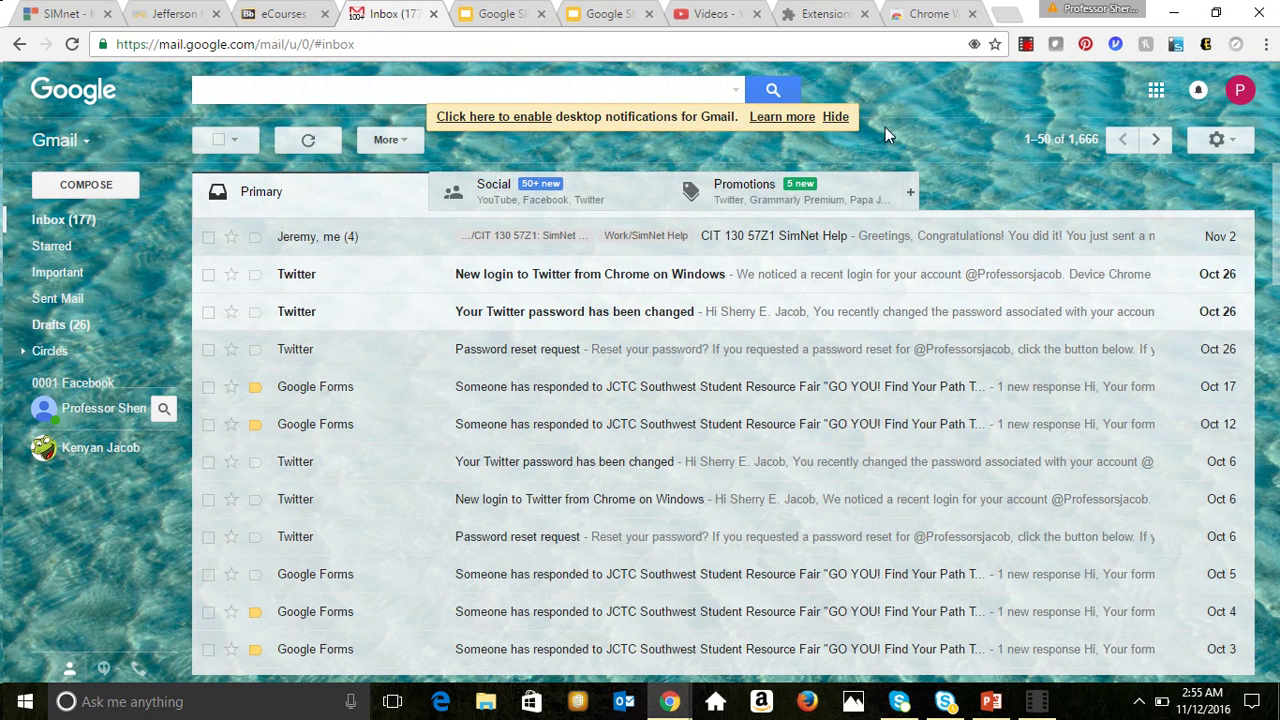
pyautogui.click(1156, 90)
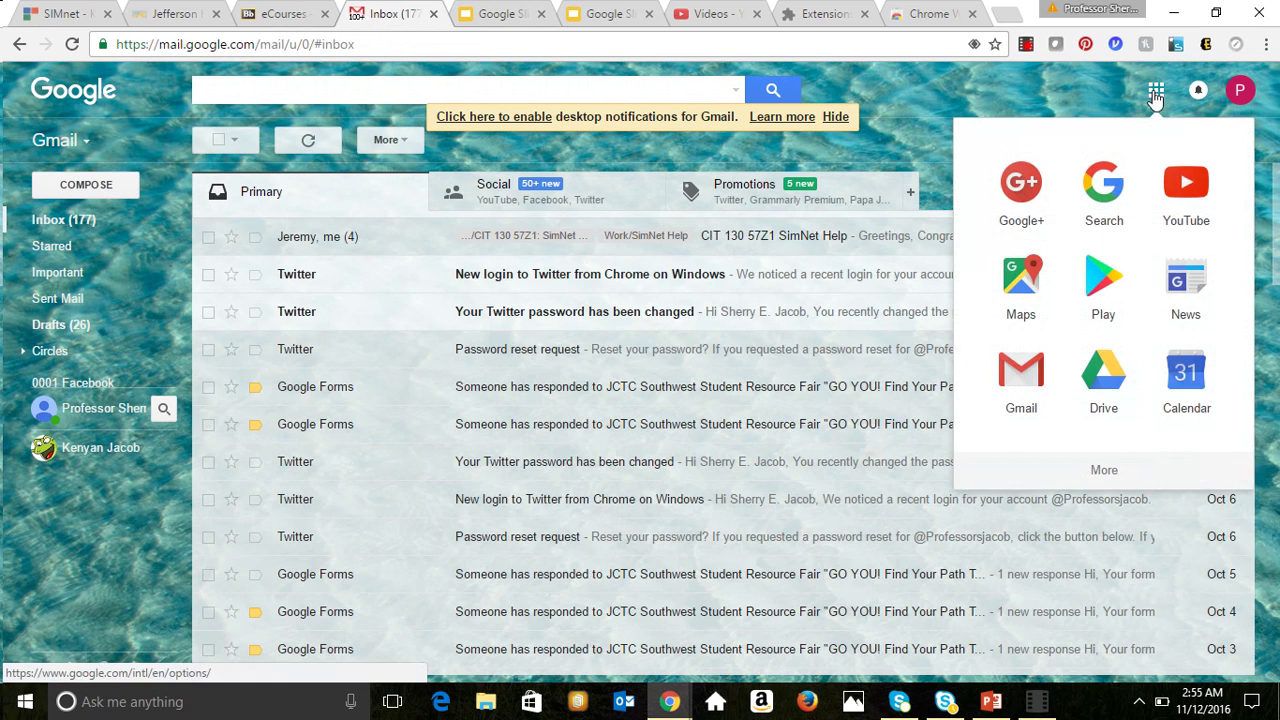
pyautogui.click(1106, 476)
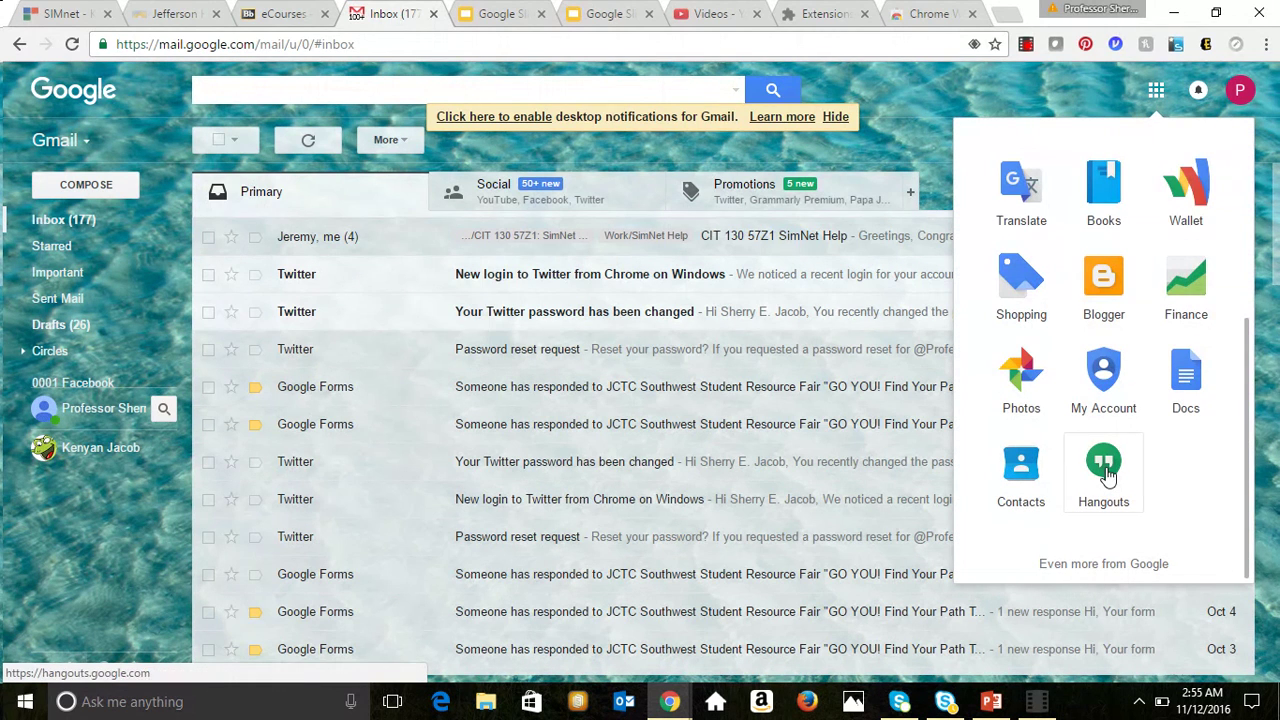
pyautogui.click(1101, 566)
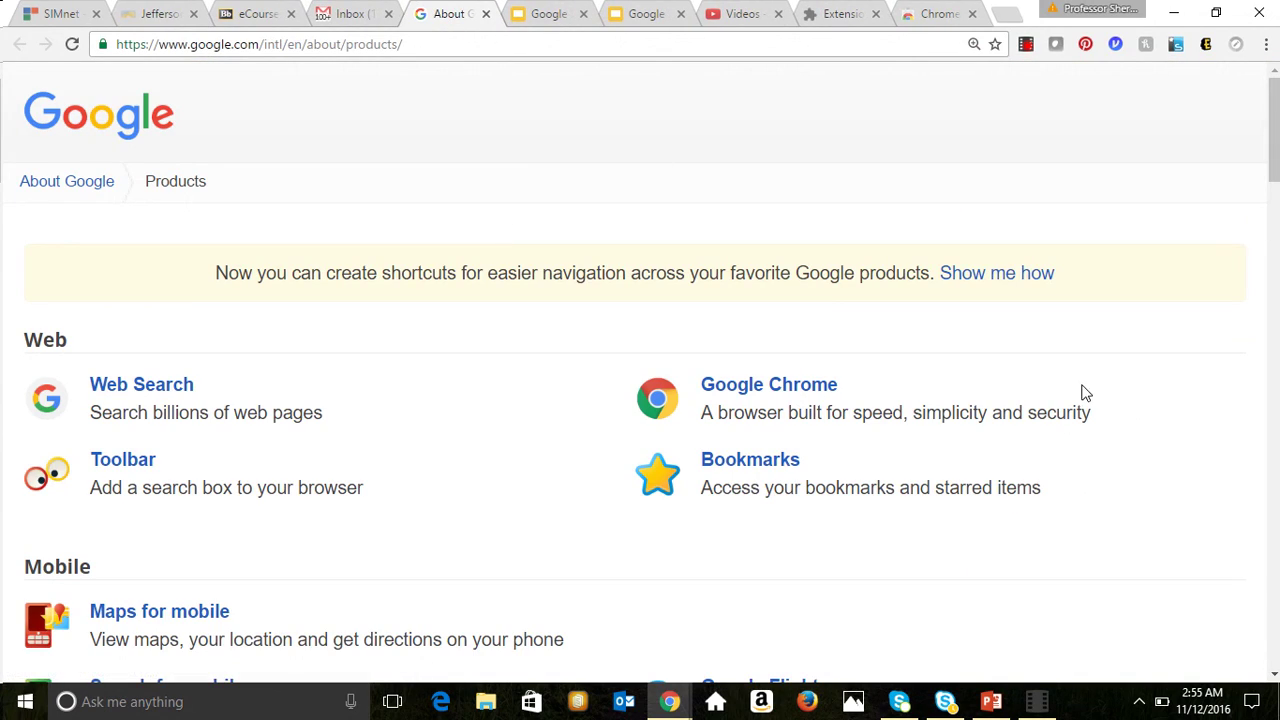
pyautogui.click(1276, 340)
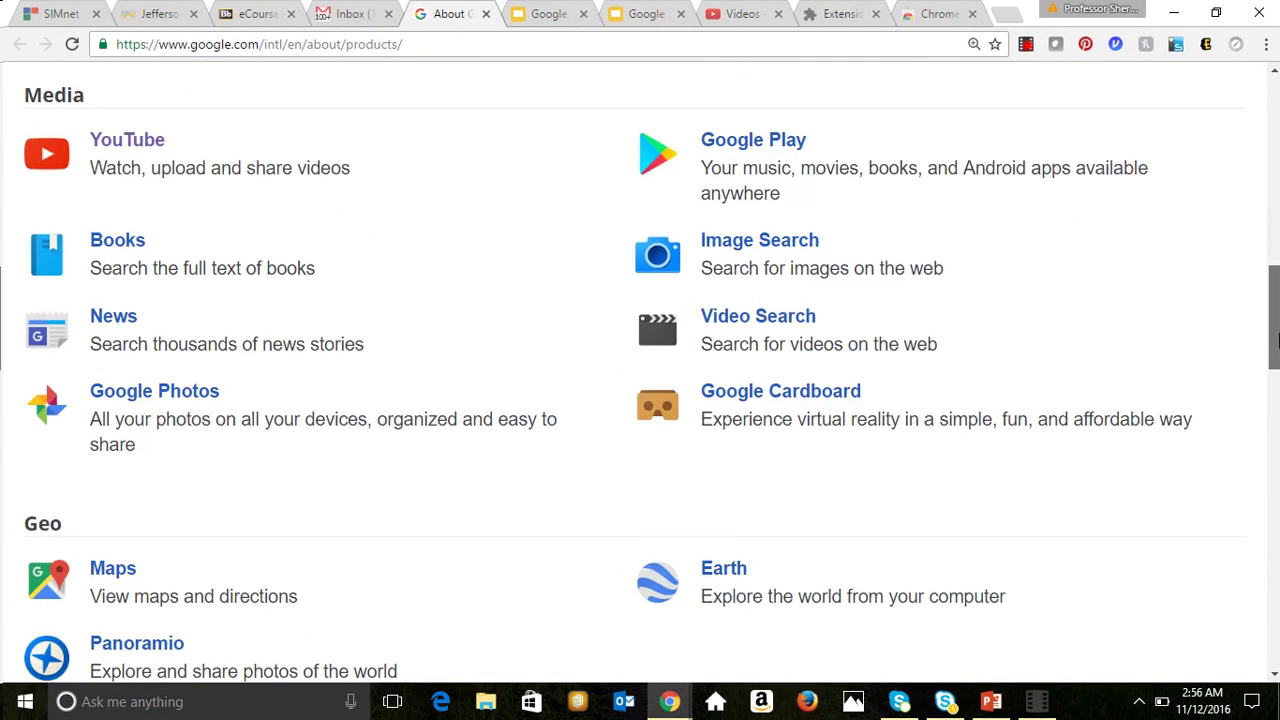
pyautogui.moveTo(1276, 340); pyautogui.dragTo(1276, 490)
pyautogui.click(114, 350)
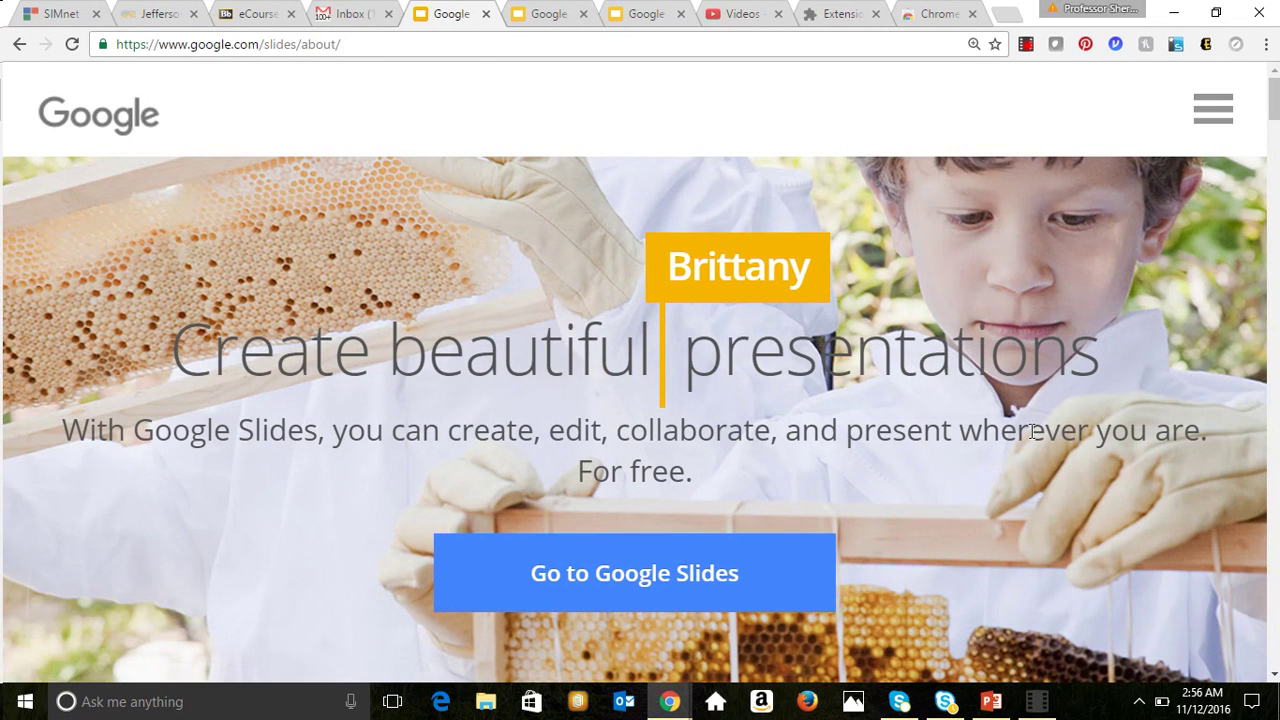
# Step: Scroll the Google Slides overview page down and back up
pyautogui.scroll(-5, 1276, 140)
pyautogui.scroll(5, 1275, 120)
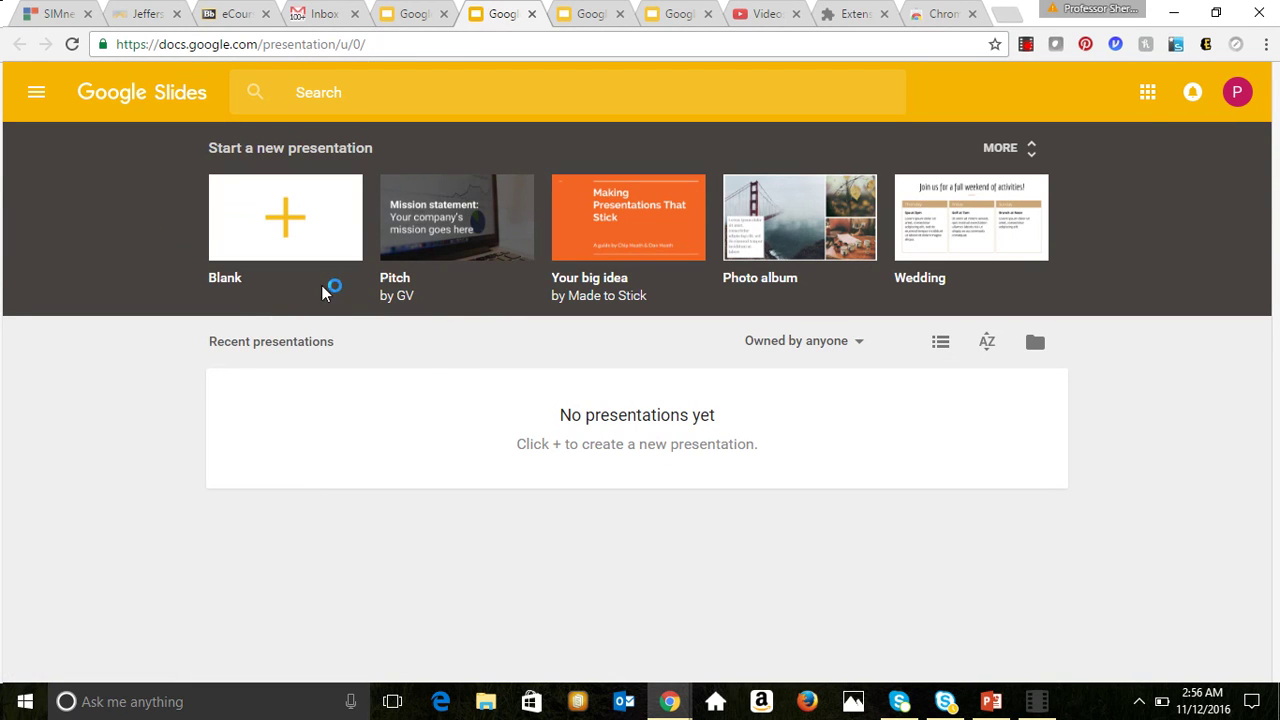
# Step: Reload the Slides home from the main menu and close three duplicate Google tabs
pyautogui.click(37, 97)
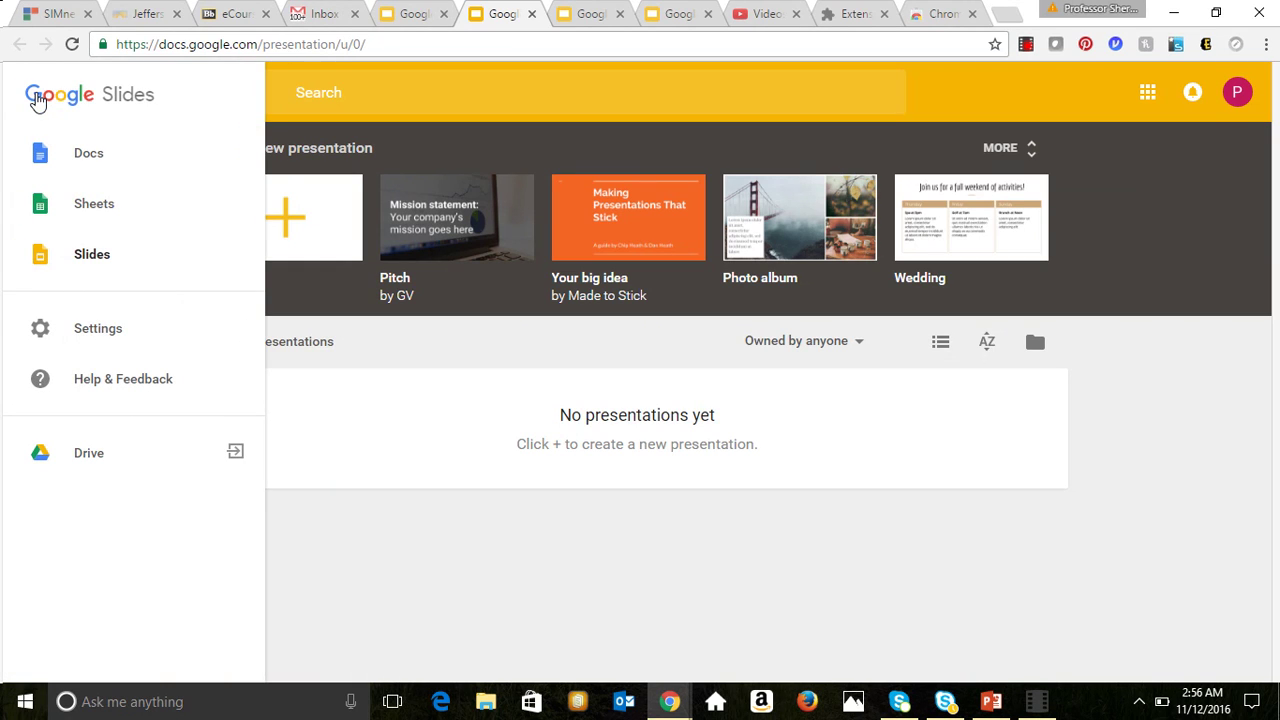
pyautogui.click(37, 100)
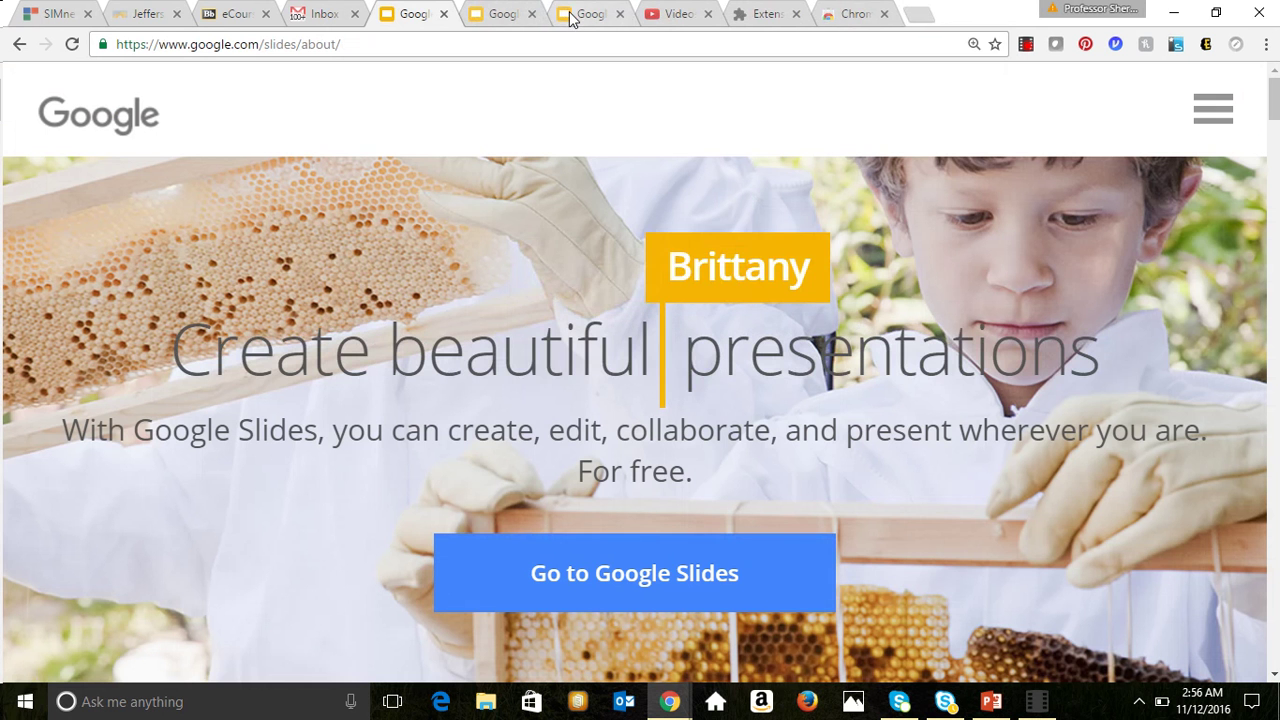
pyautogui.click(531, 14)
pyautogui.click(532, 14)
pyautogui.click(533, 14)
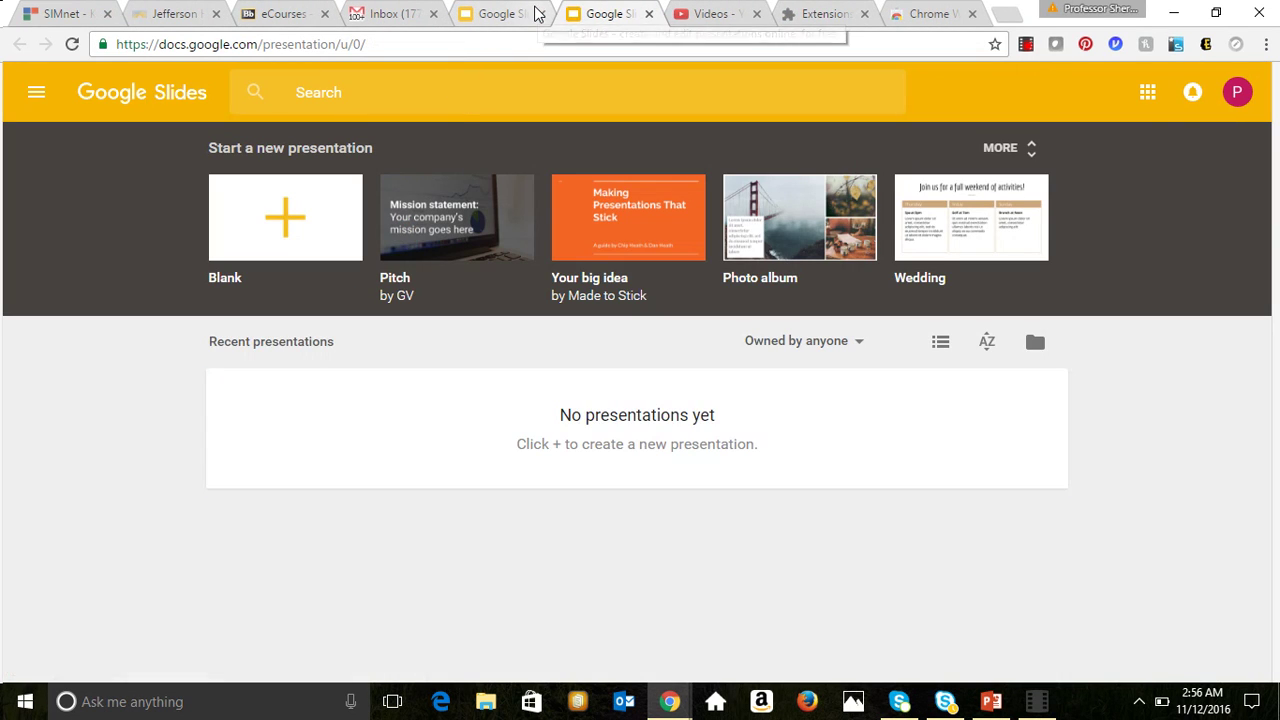
# Step: Create a blank Google Slides presentation, locate Import slides under File, then return to PowerPoint
pyautogui.click(541, 14)
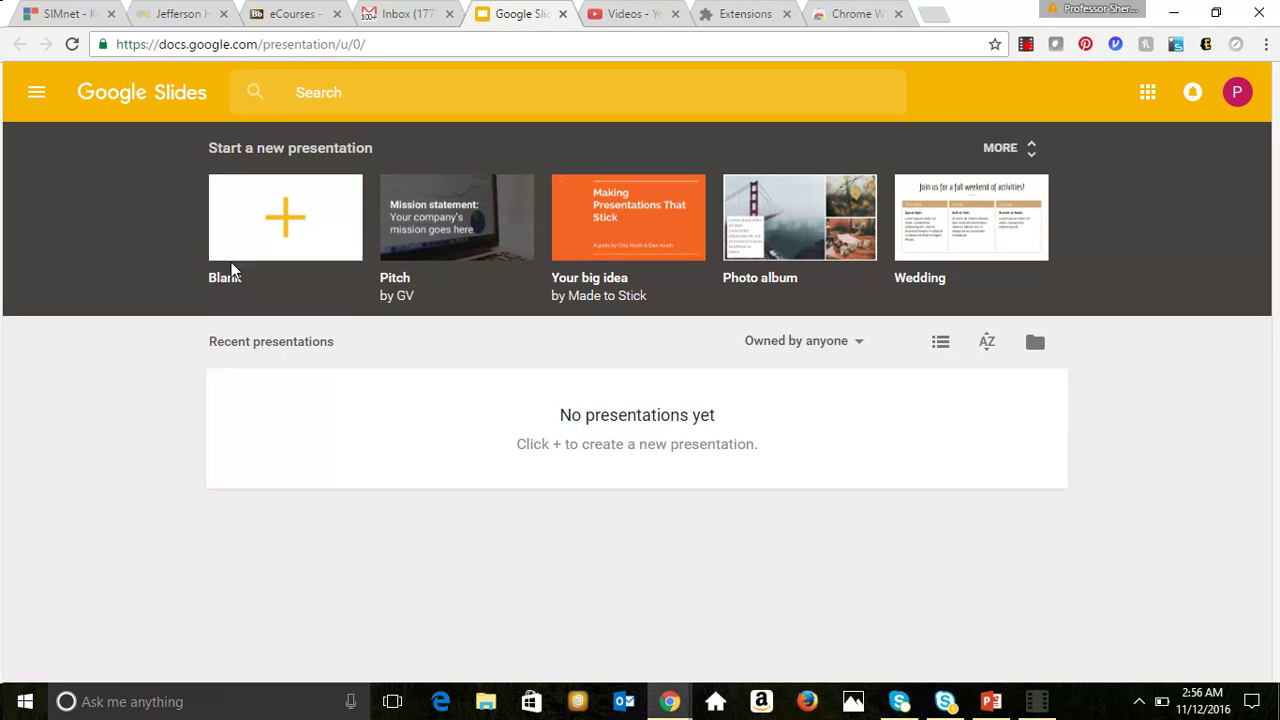
pyautogui.click(280, 228)
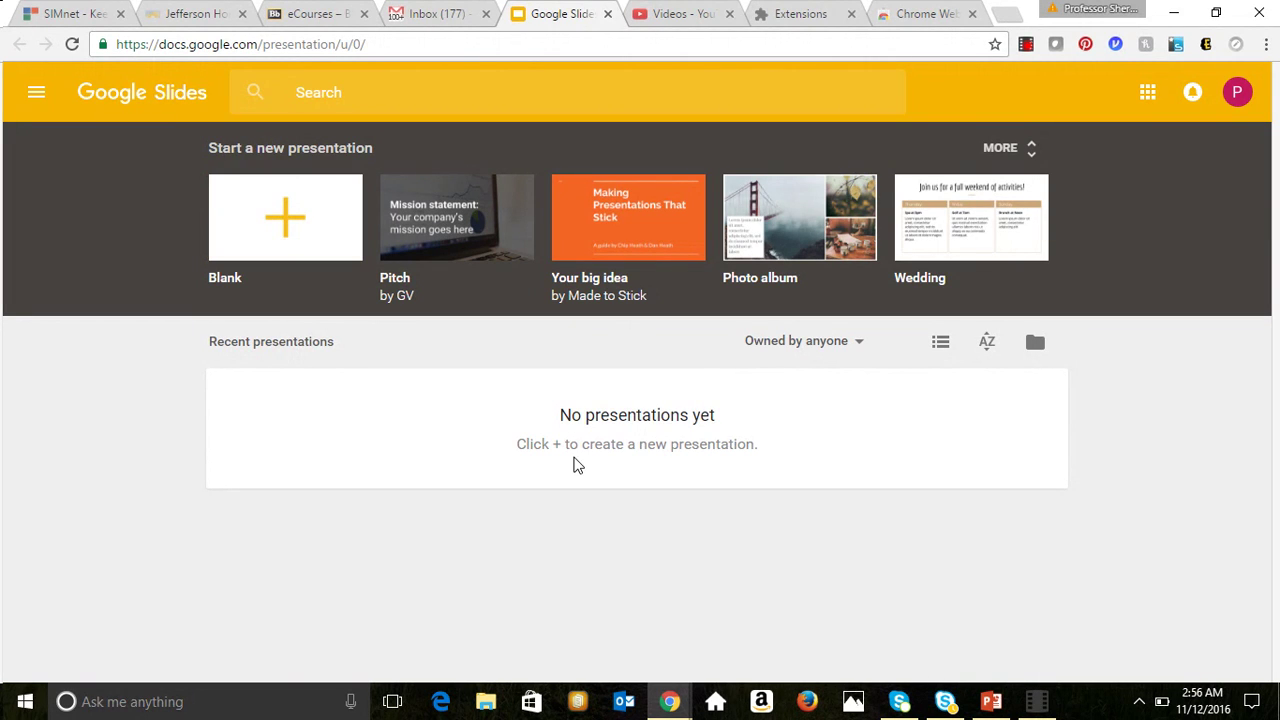
pyautogui.click(289, 209)
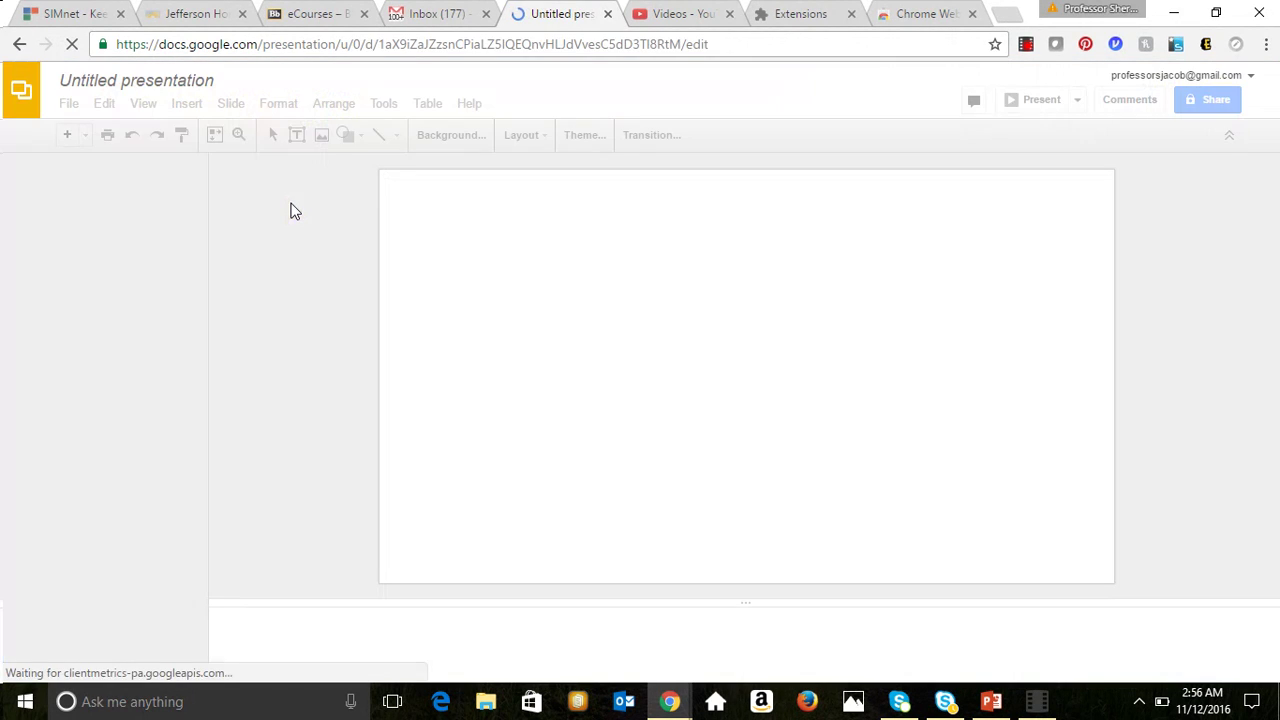
pyautogui.click(68, 104)
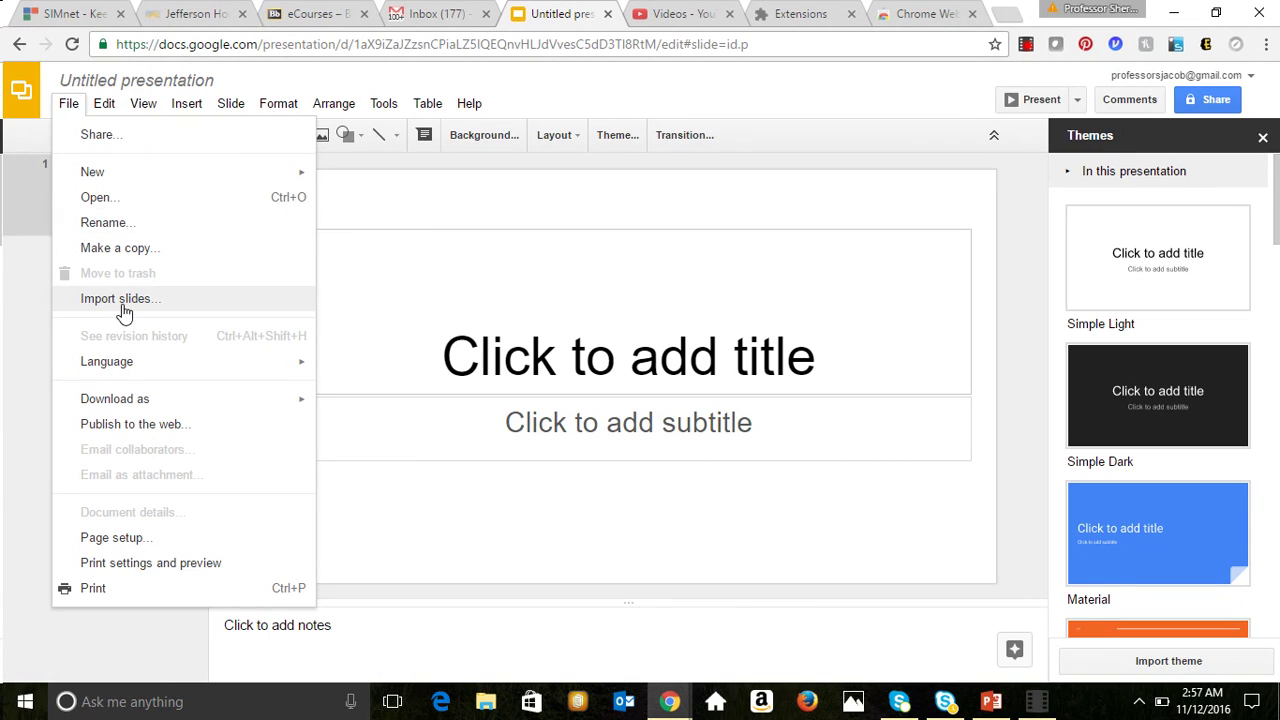
pyautogui.click(614, 455)
pyautogui.click(991, 701)
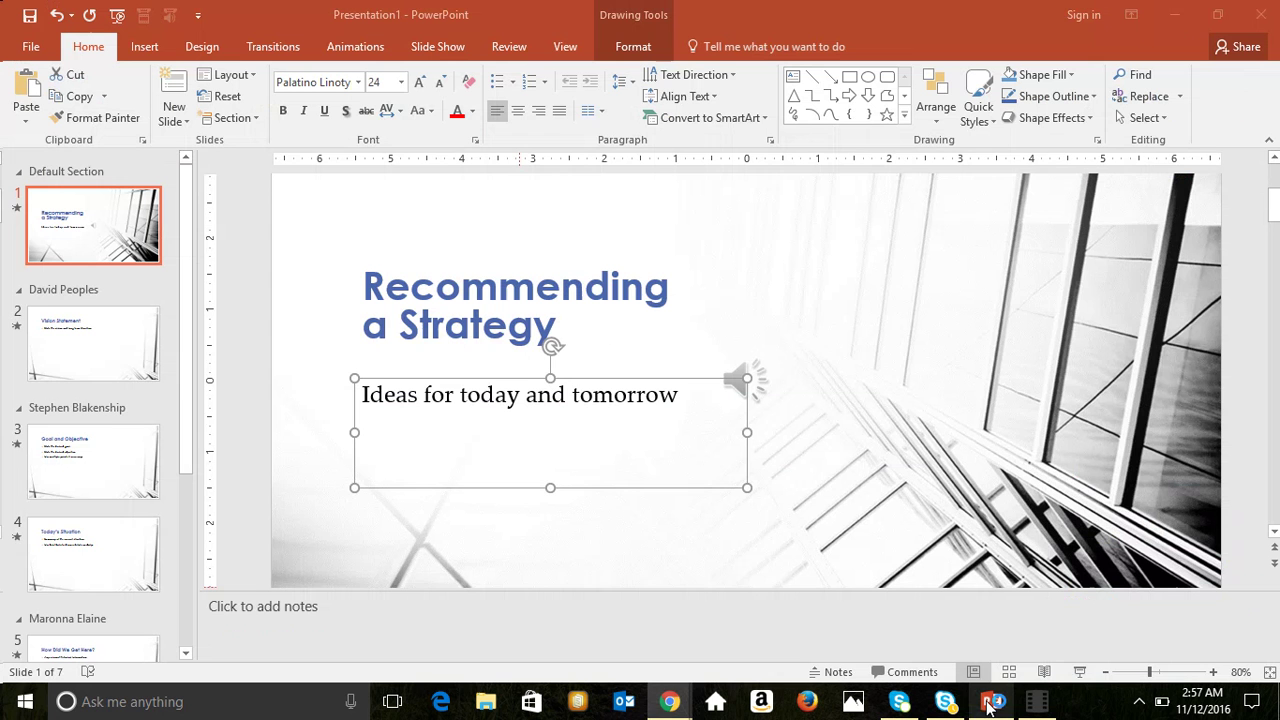
# Step: Close PowerPoint, saving the deck as Recommending.pptx in Documents, and go back to Google Slides
pyautogui.click(1265, 15)
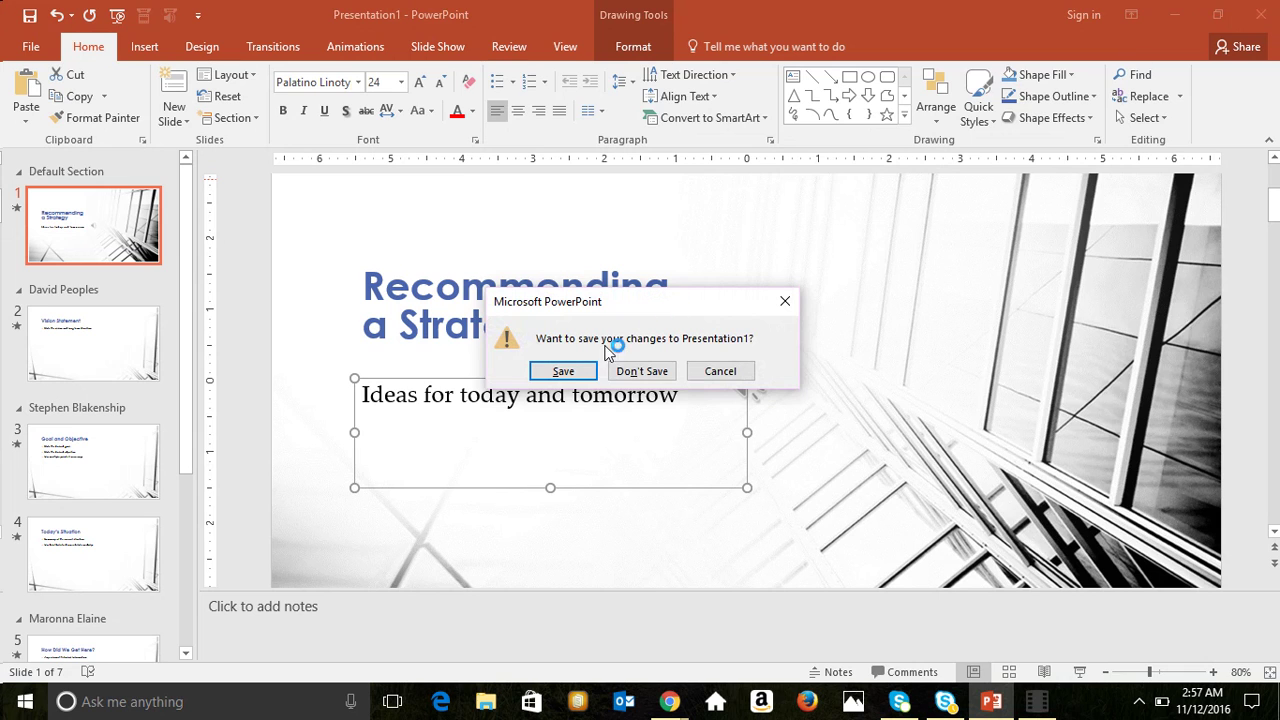
pyautogui.click(594, 373)
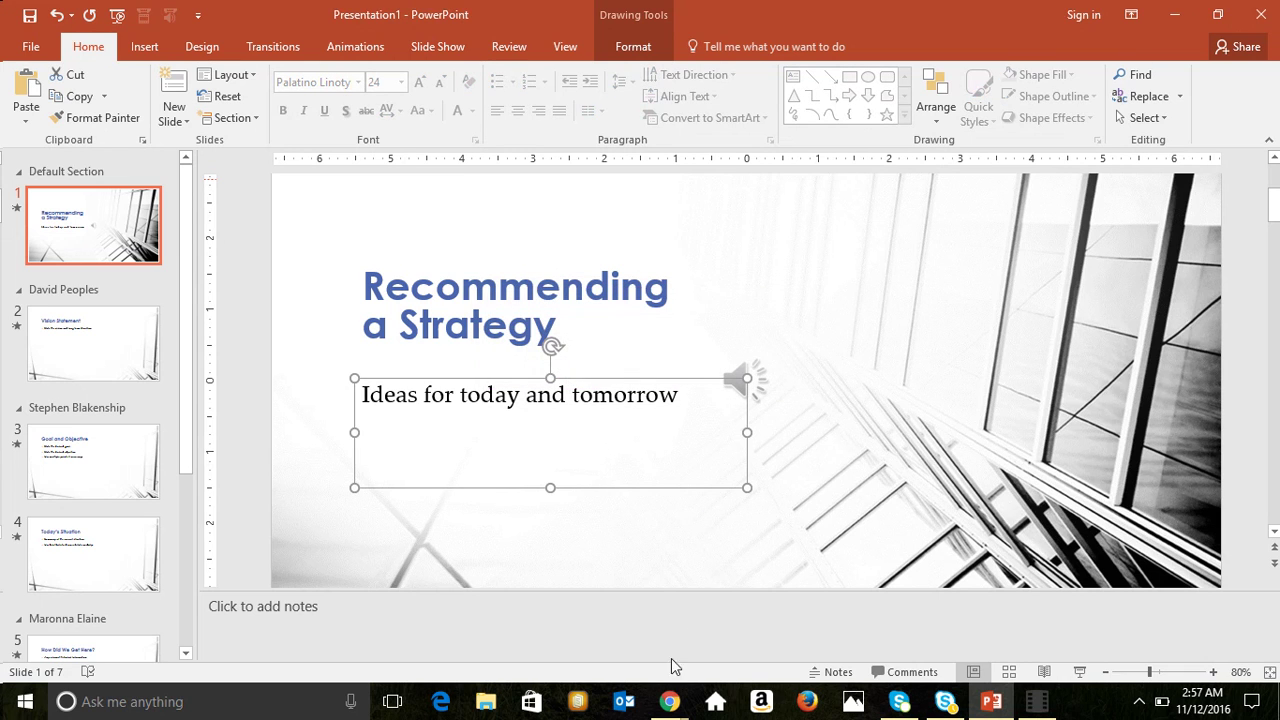
pyautogui.moveTo(668, 705)
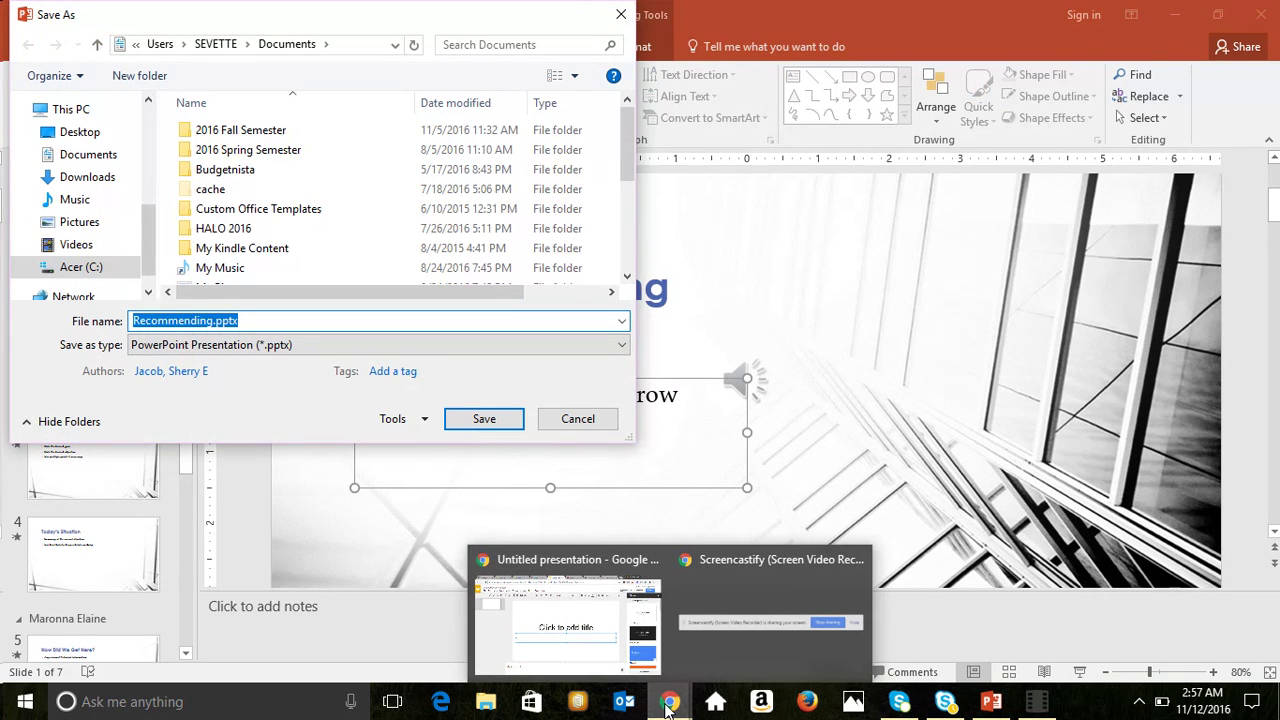
pyautogui.click(484, 418)
pyautogui.click(668, 705)
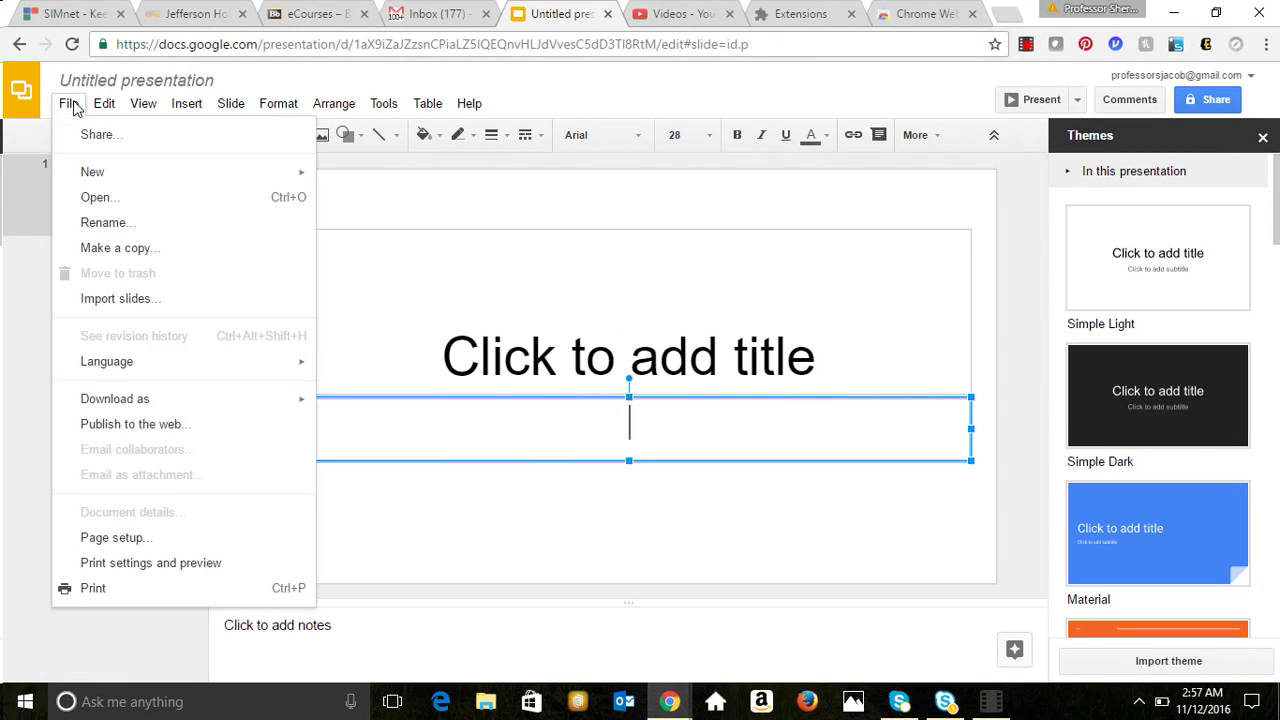
# Step: Upload Recommending.pptx from the Documents folder through Import slides to list its seven slides
pyautogui.click(102, 300)
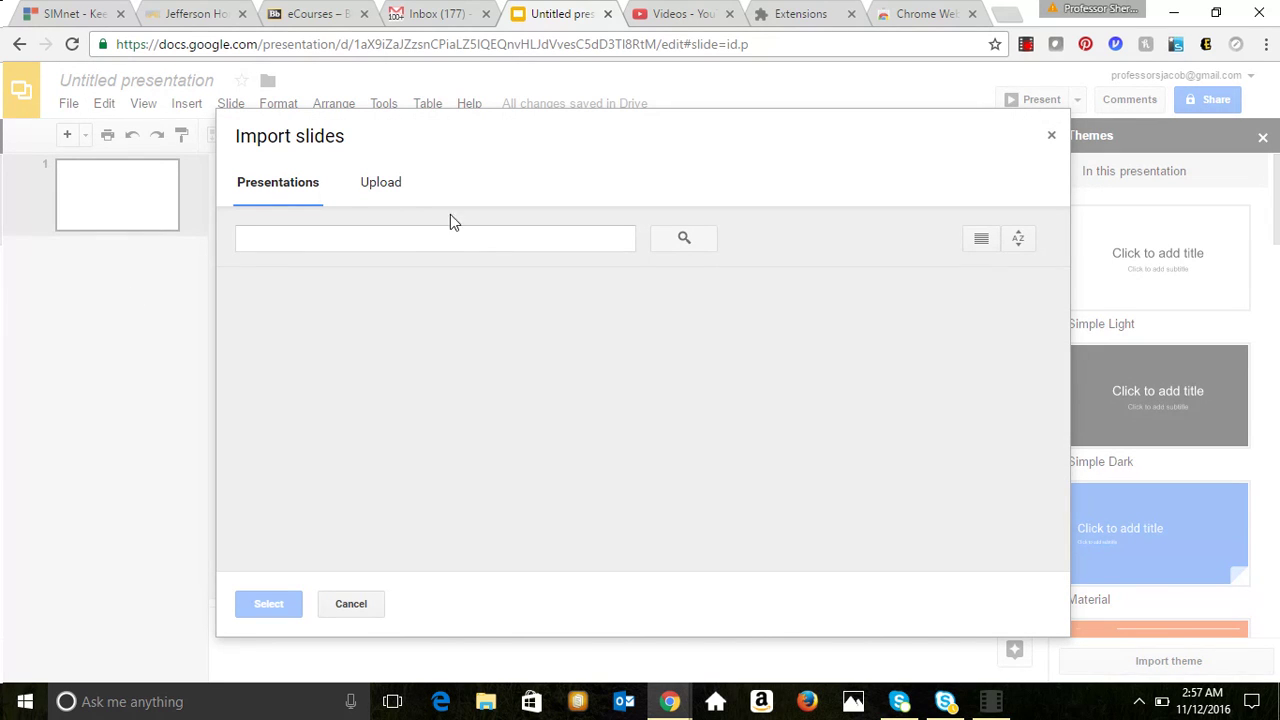
pyautogui.click(386, 183)
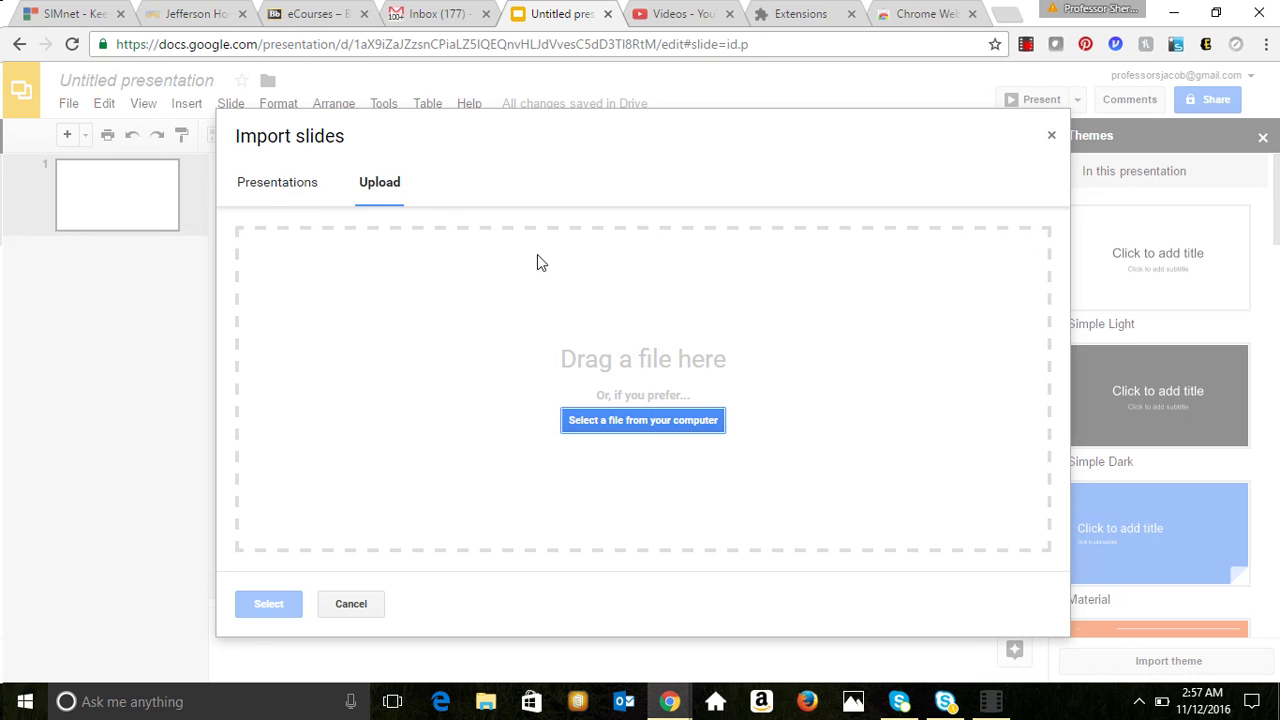
pyautogui.click(650, 424)
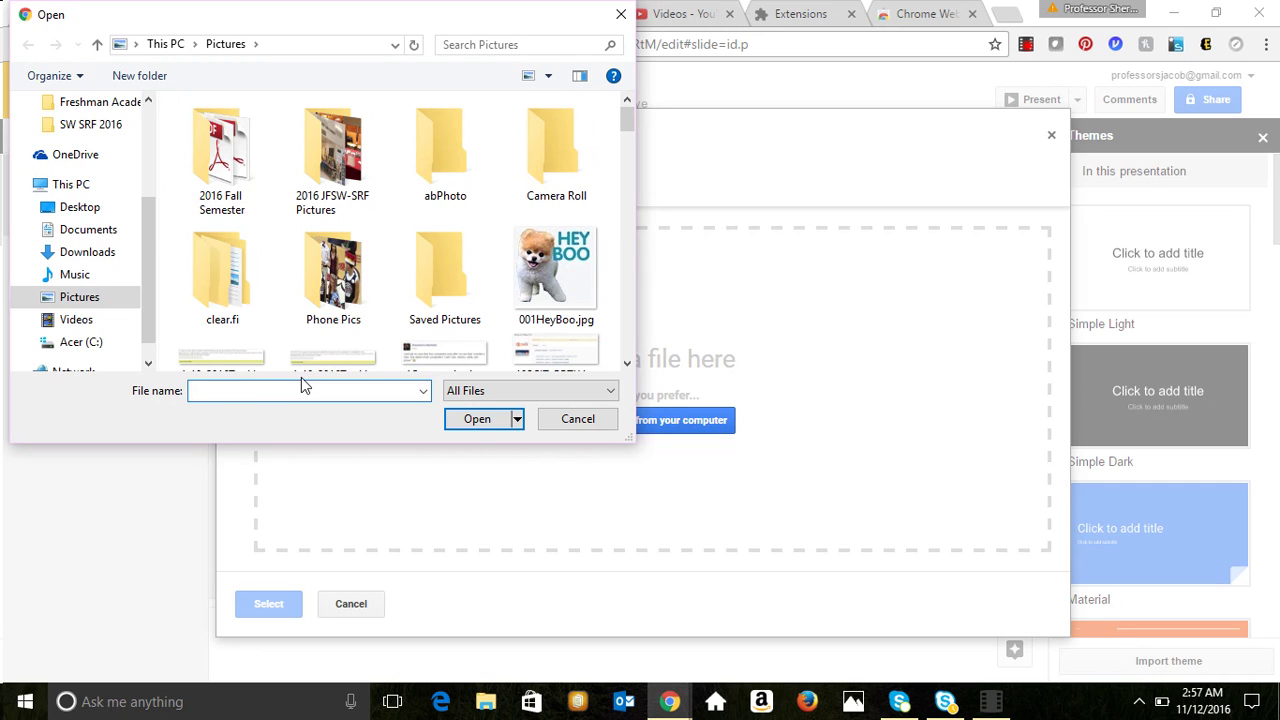
pyautogui.write('R')
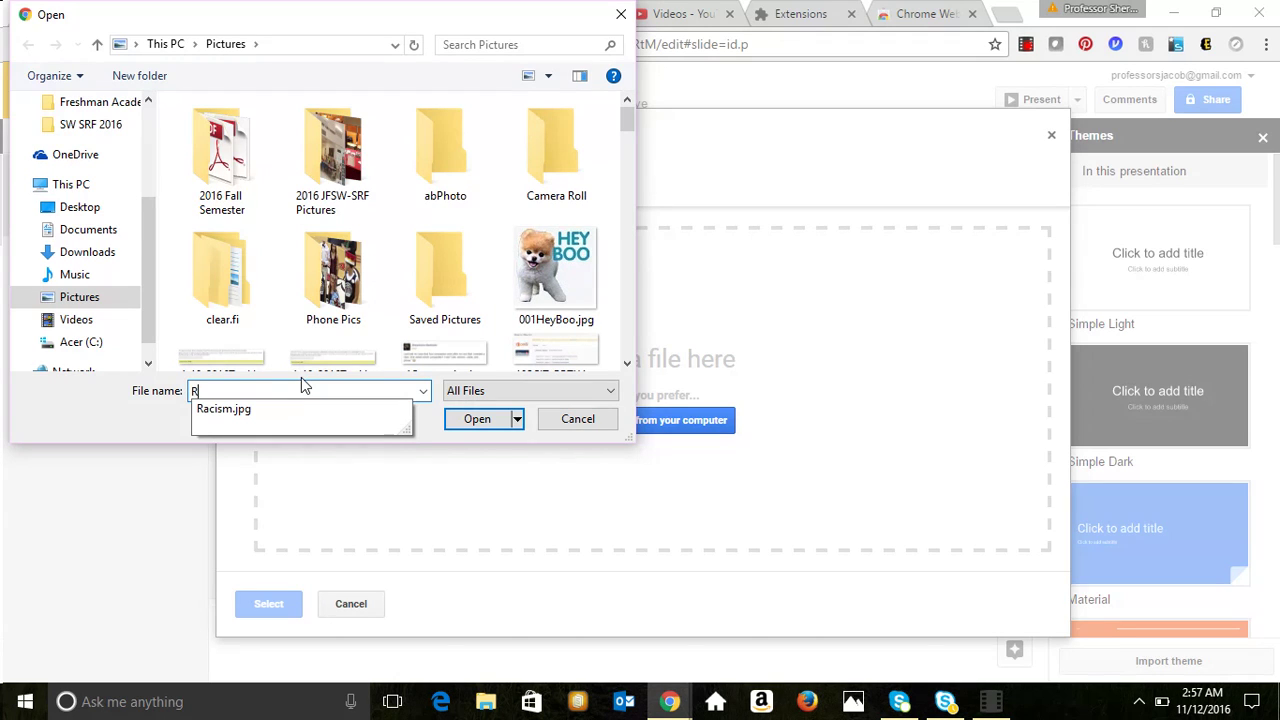
pyautogui.write('ec')
pyautogui.press('BackSpace')
pyautogui.press('BackSpace')
pyautogui.press('BackSpace')
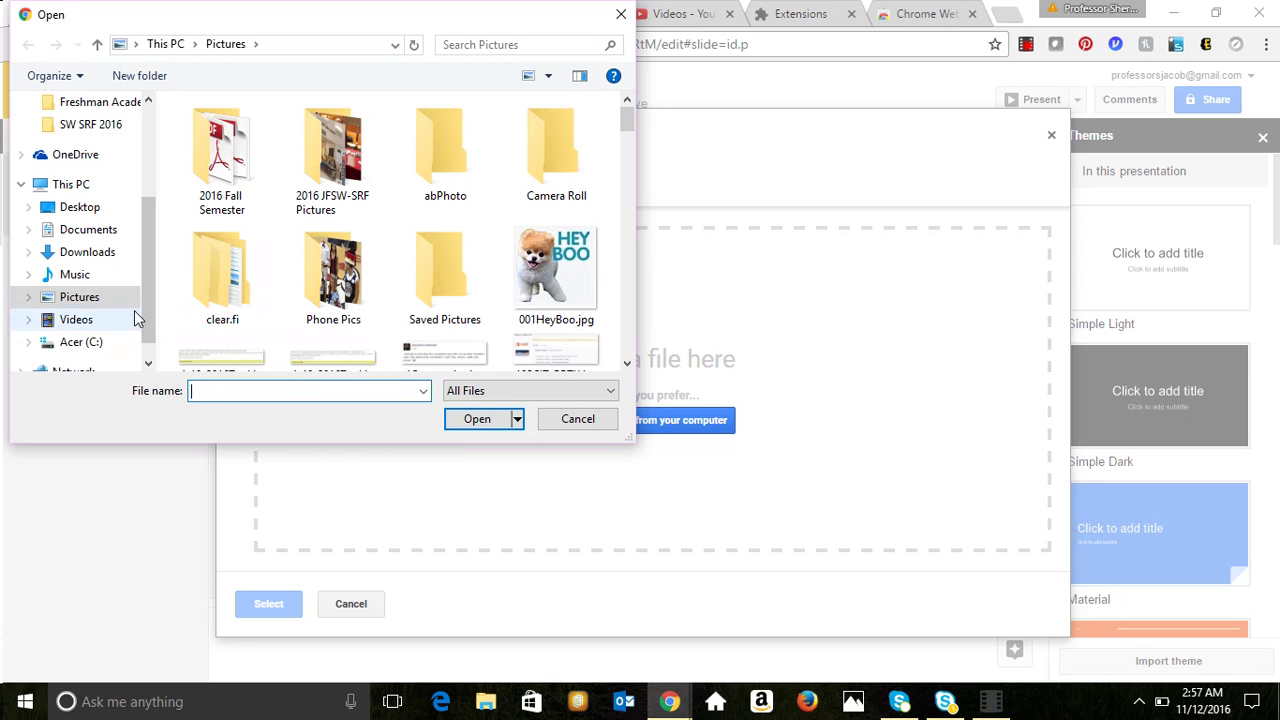
pyautogui.click(92, 232)
pyautogui.click(285, 390)
pyautogui.write('Re')
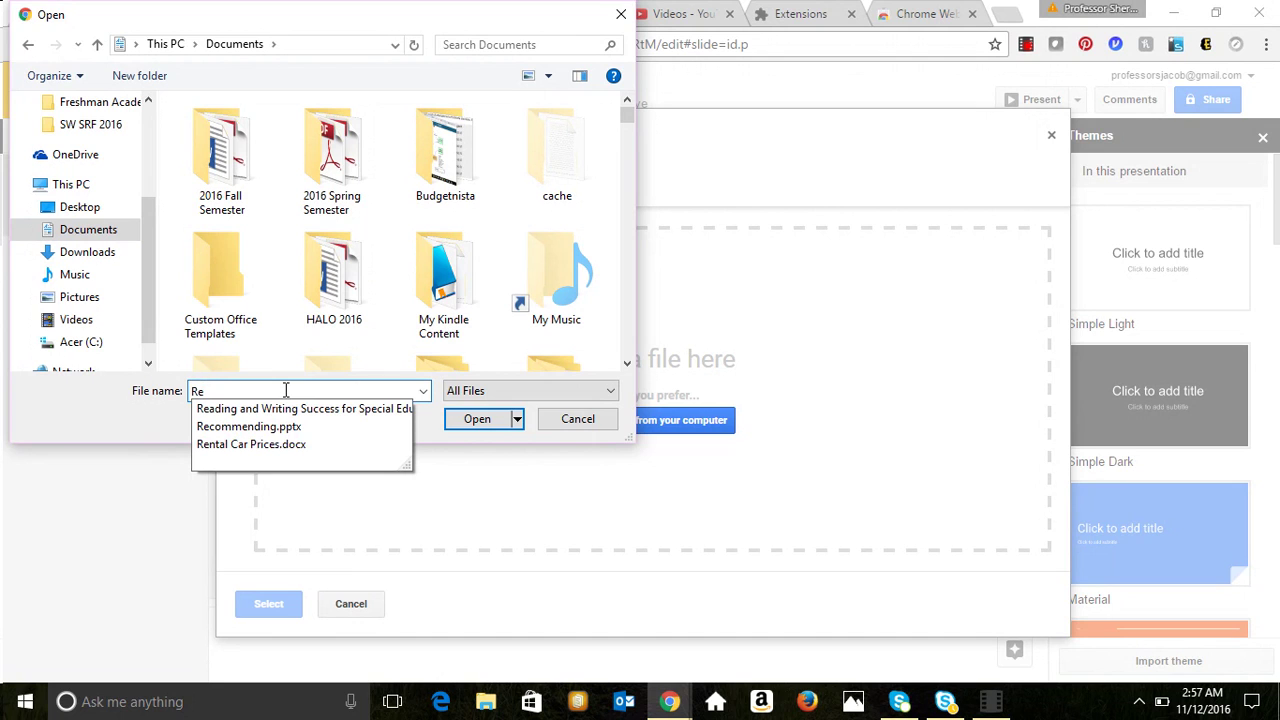
pyautogui.click(472, 422)
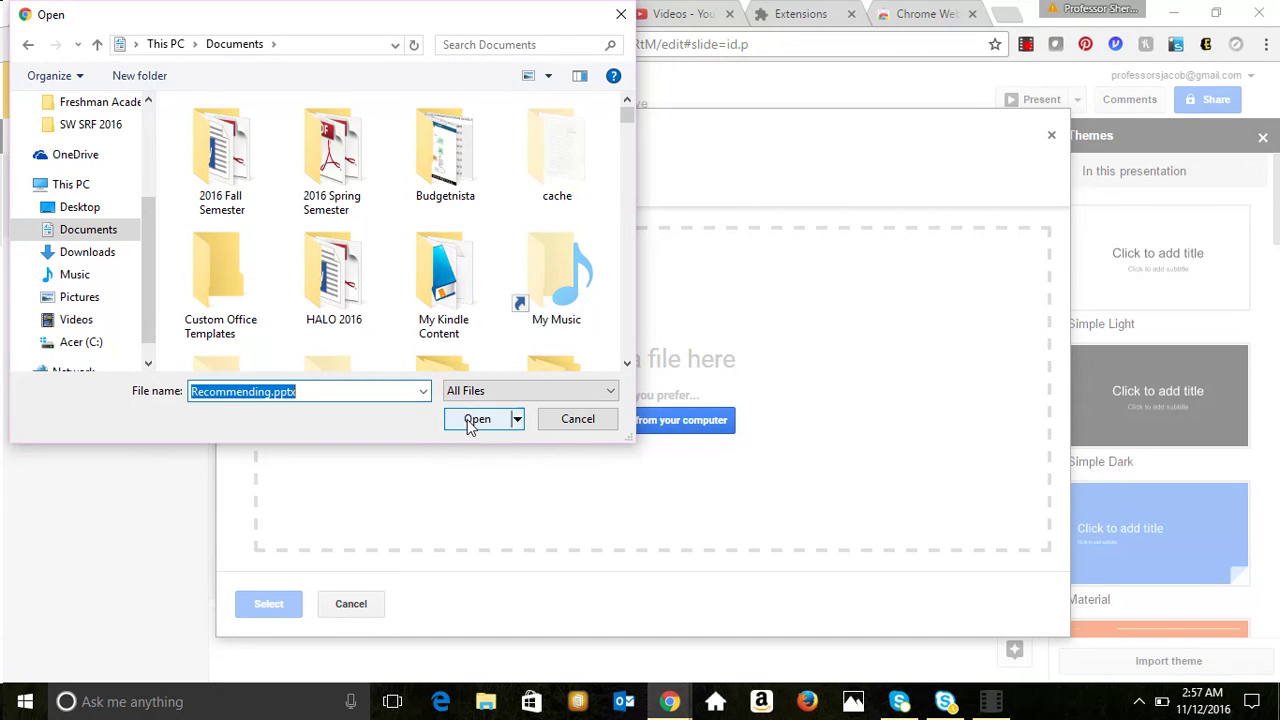
pyautogui.click(472, 422)
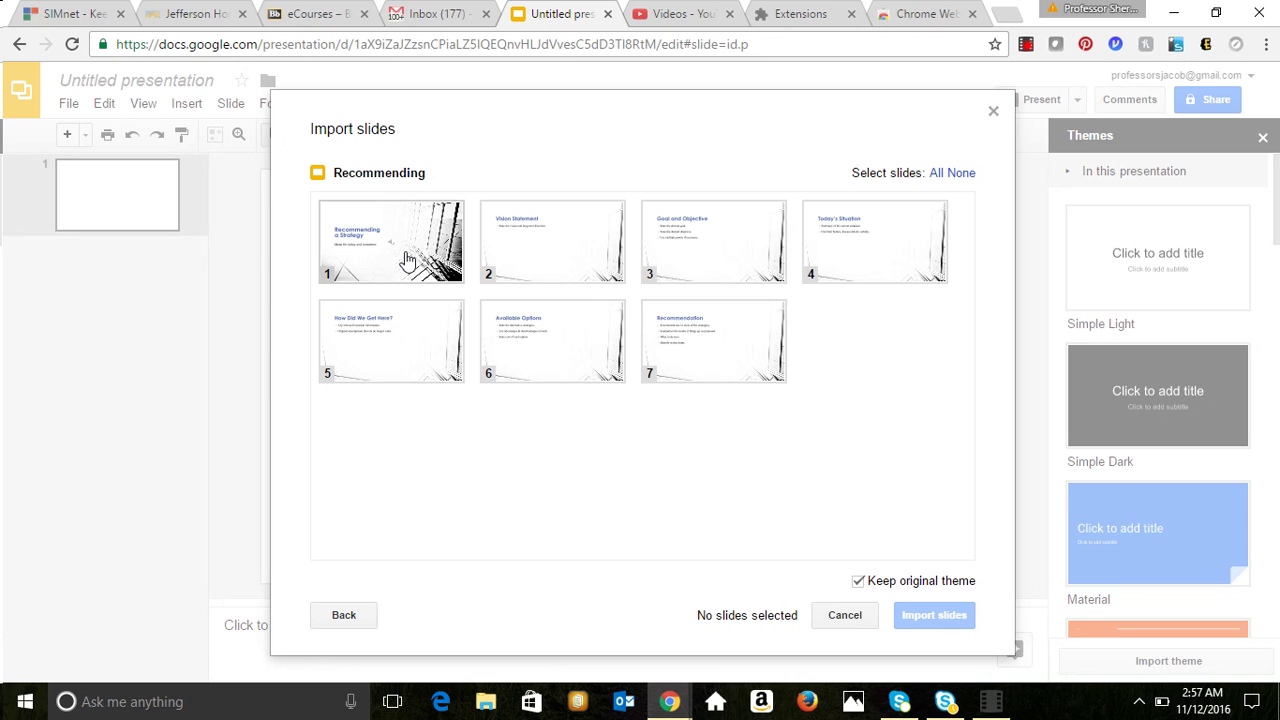
# Step: Select all seven Recommending slides and import them with Keep original theme left on
pyautogui.click(406, 261)
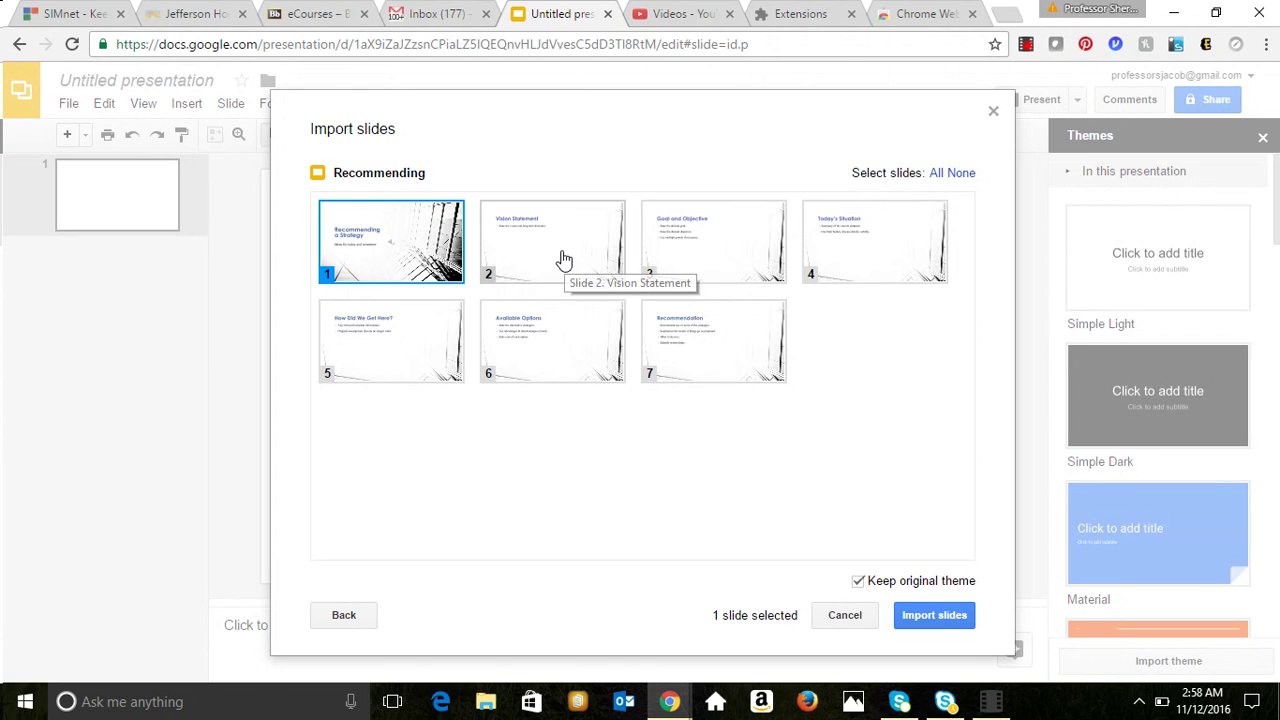
pyautogui.keyDown('shift'); pyautogui.click(651, 258); pyautogui.keyUp('shift')
pyautogui.click(846, 257)
pyautogui.click(397, 348)
pyautogui.click(563, 362)
pyautogui.click(757, 374)
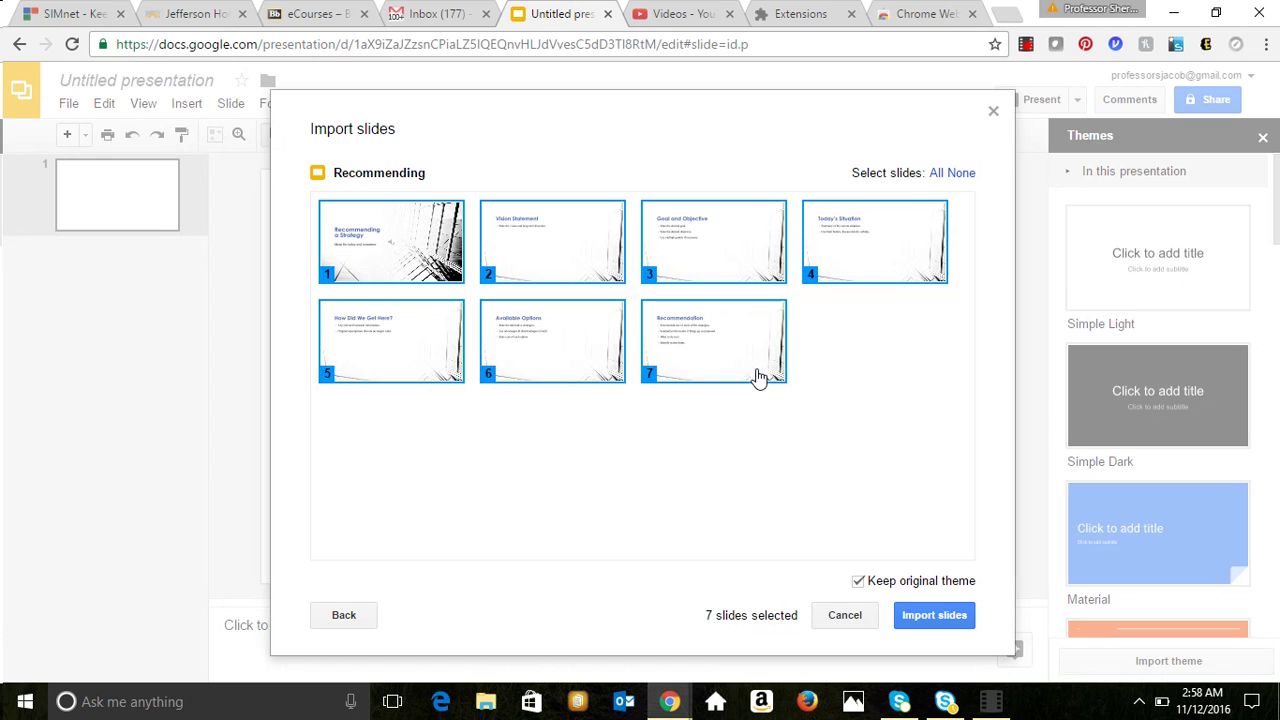
pyautogui.click(916, 618)
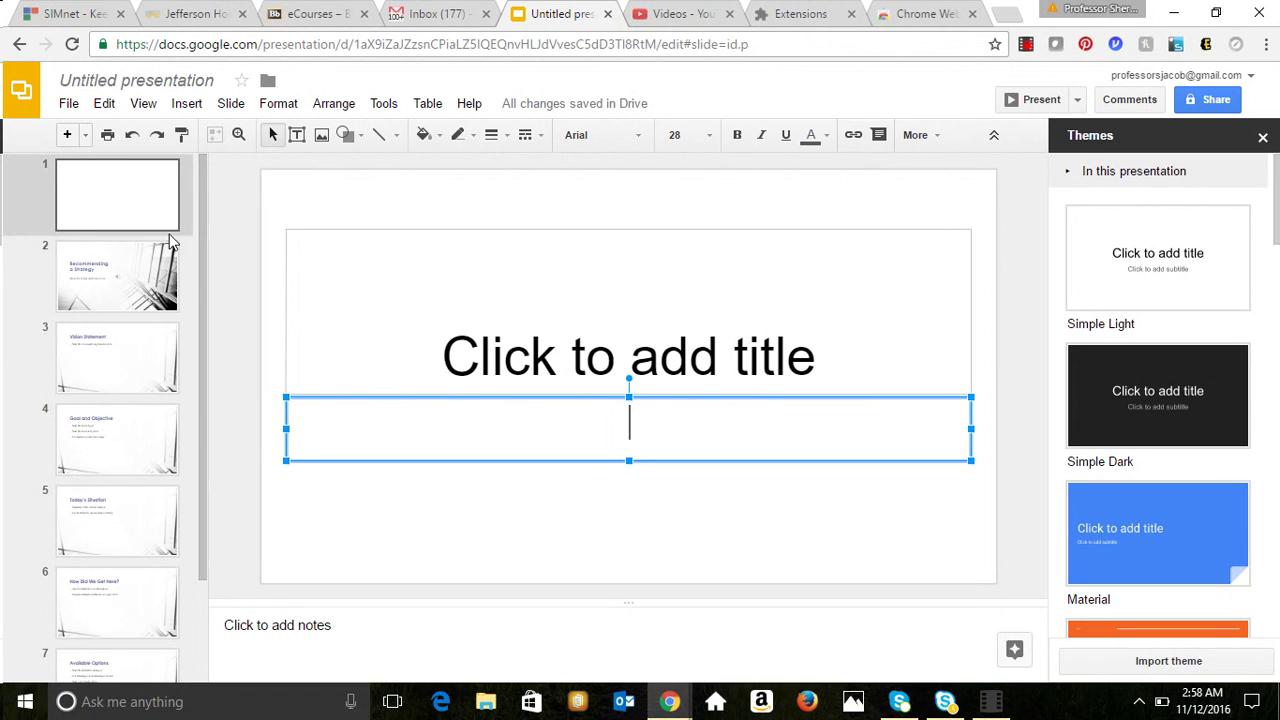
# Step: View the 'Recommending a Strategy' title slide, briefly selecting and deselecting its audio icon
pyautogui.moveTo(201, 200)
pyautogui.mouseDown()
pyautogui.moveTo(207, 283)
pyautogui.moveTo(203, 178)
pyautogui.moveTo(228, 397)
pyautogui.moveTo(223, 206)
pyautogui.mouseUp()
pyautogui.click(119, 265)
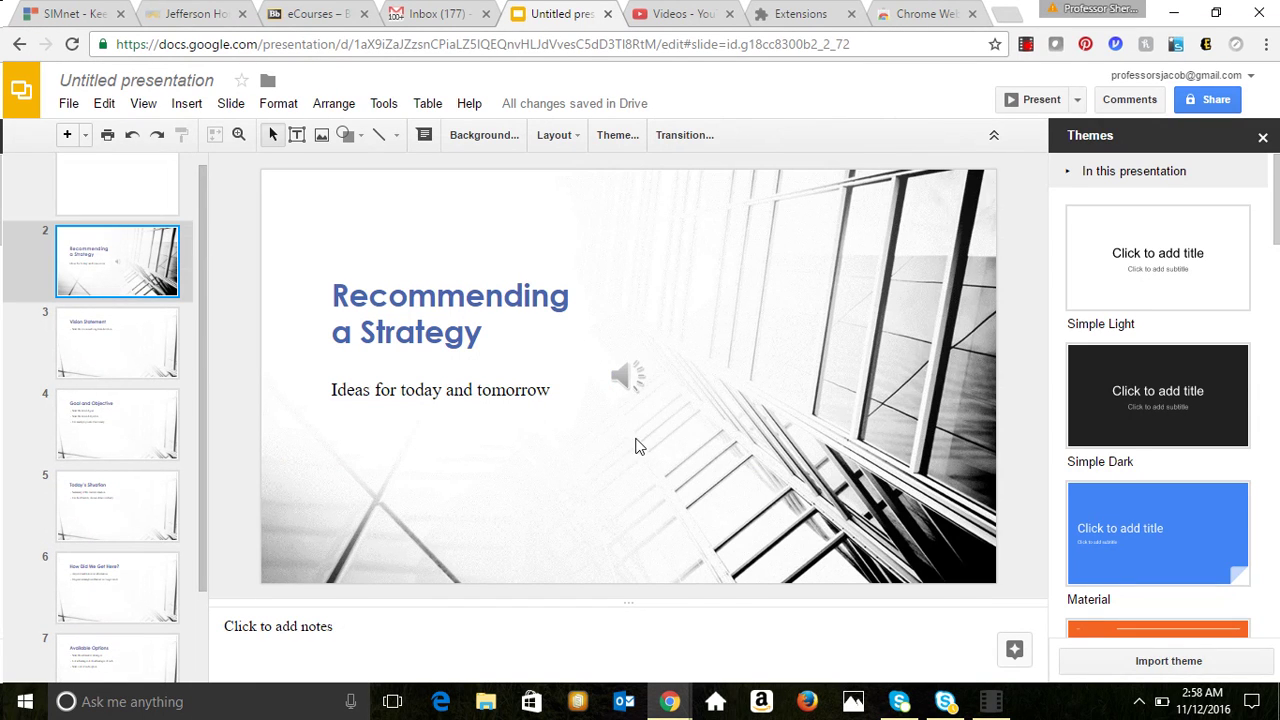
pyautogui.click(630, 380)
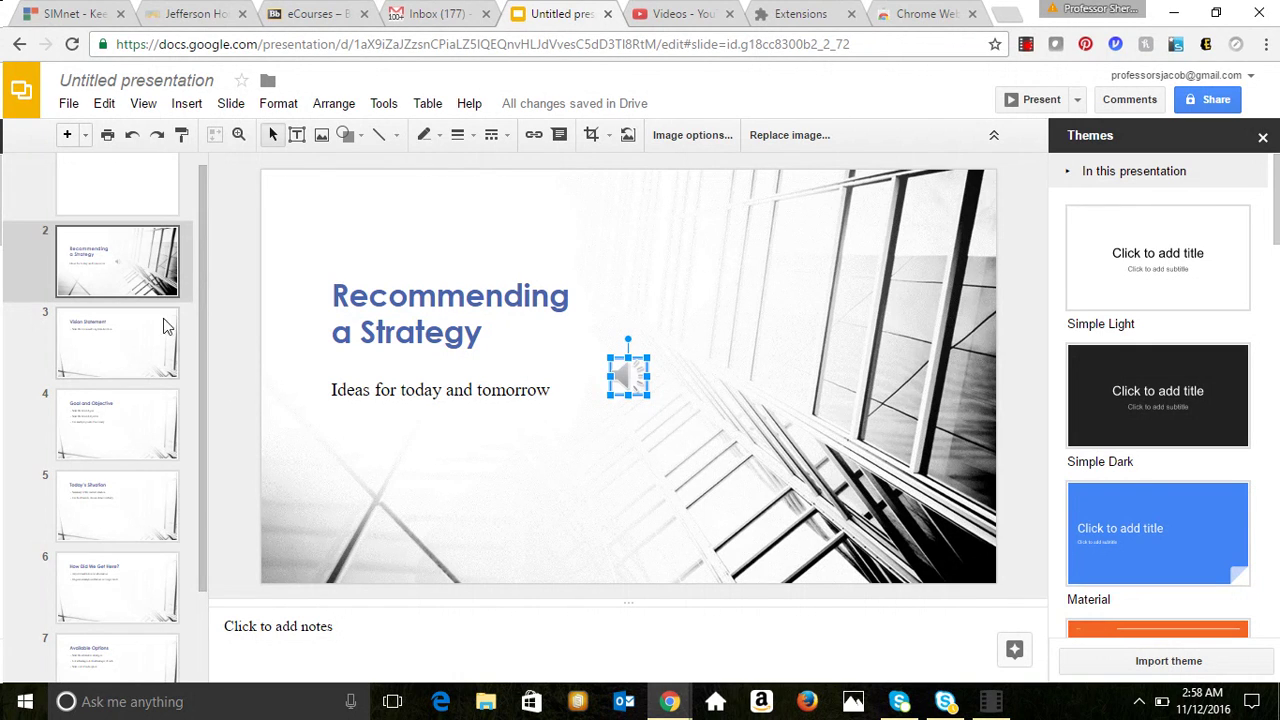
pyautogui.click(410, 374)
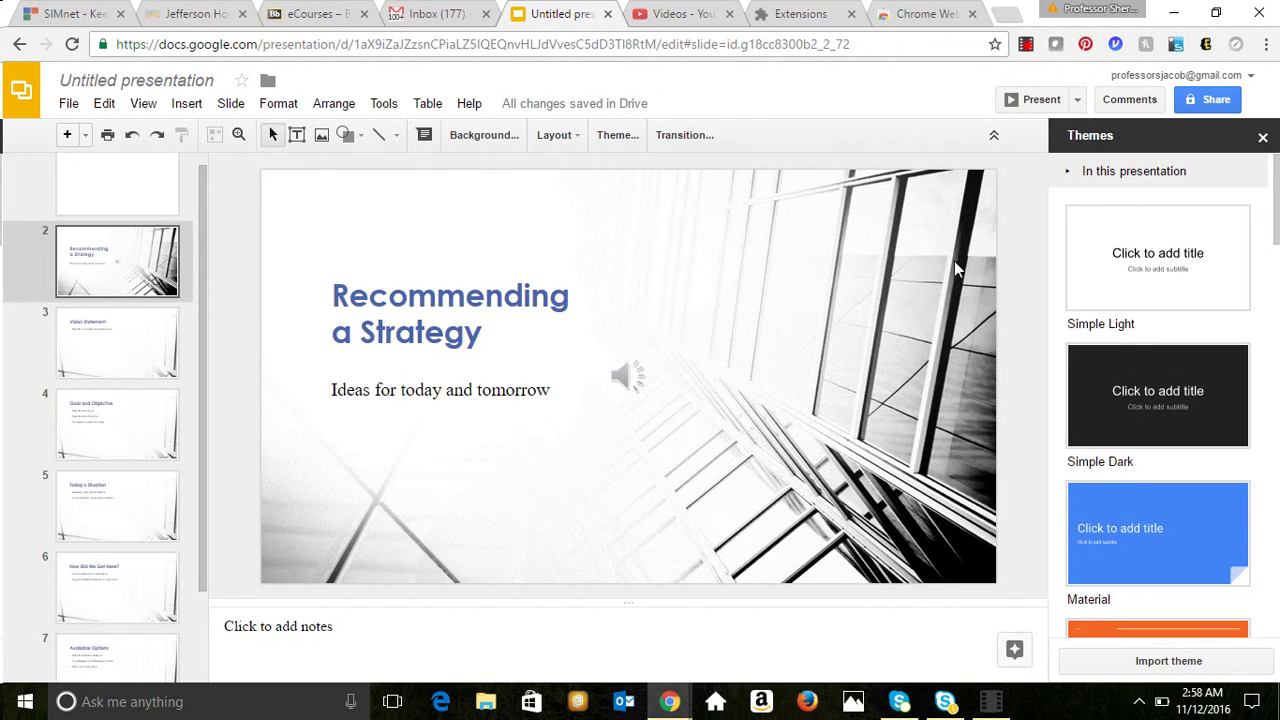
# Step: Step through slides 3 to 8, finishing on slide 7, 'Available Options'
pyautogui.click(137, 348)
pyautogui.click(120, 430)
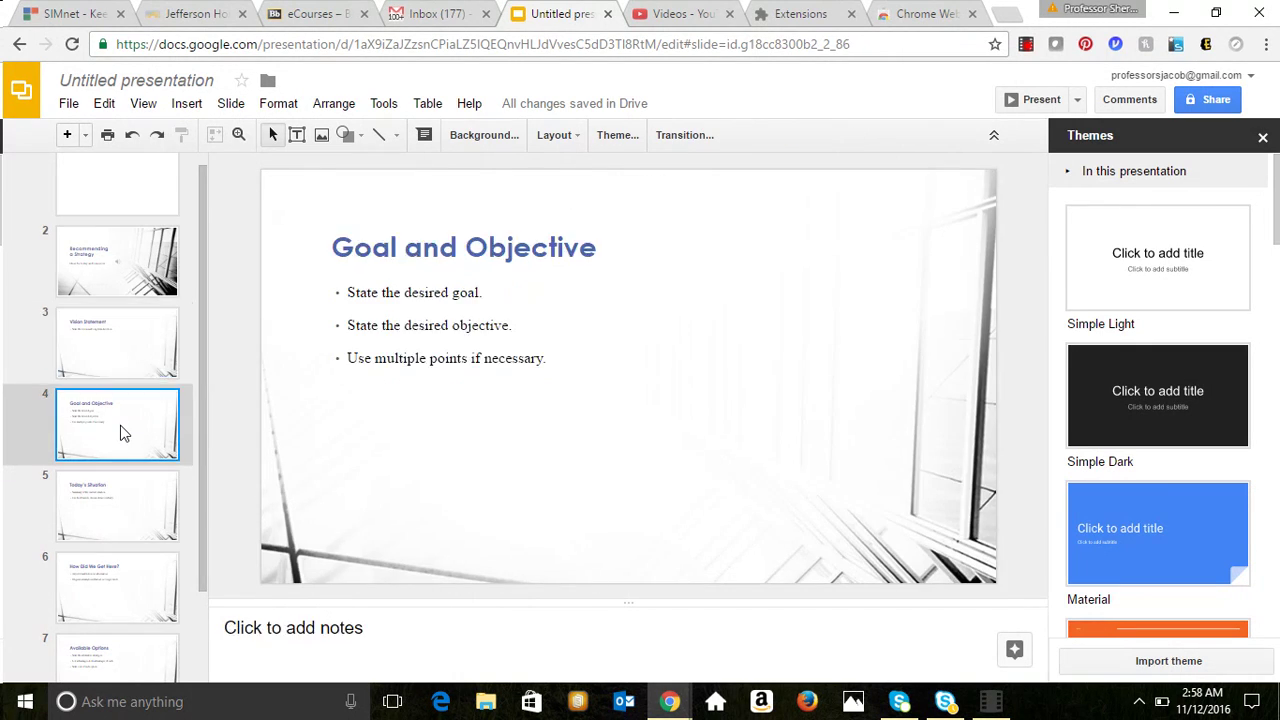
pyautogui.click(107, 510)
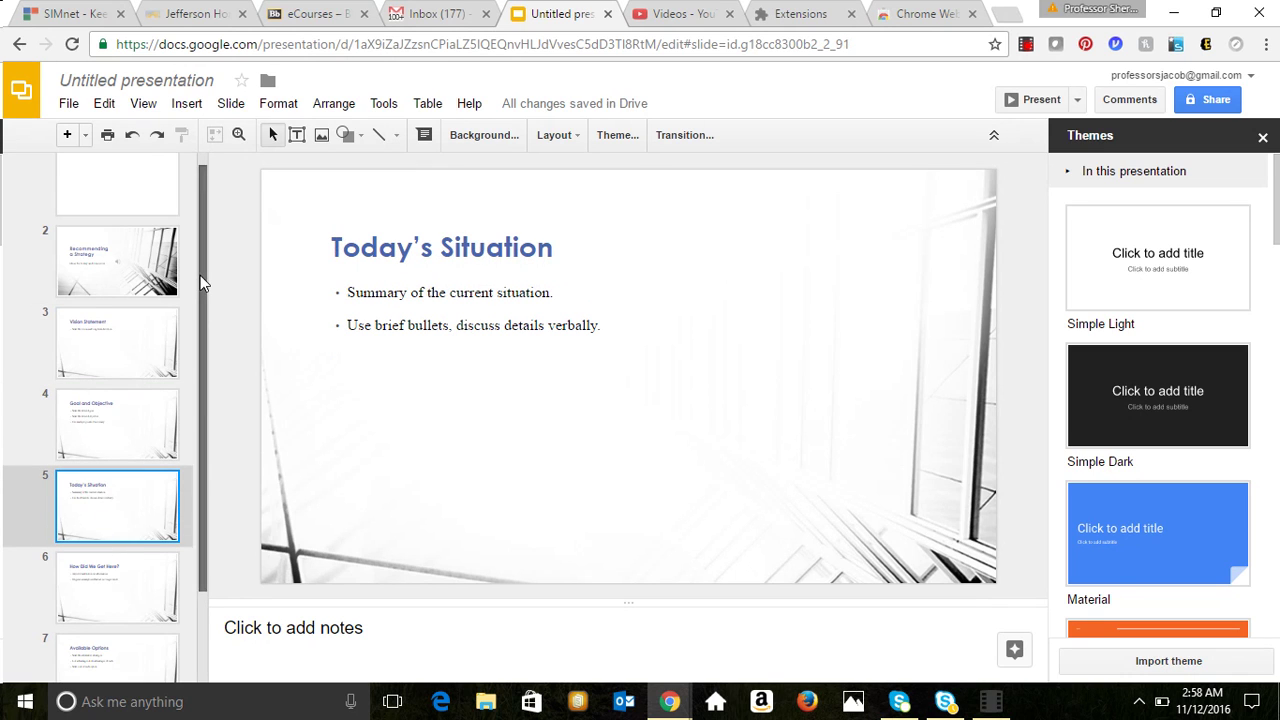
pyautogui.moveTo(200, 308); pyautogui.dragTo(186, 463)
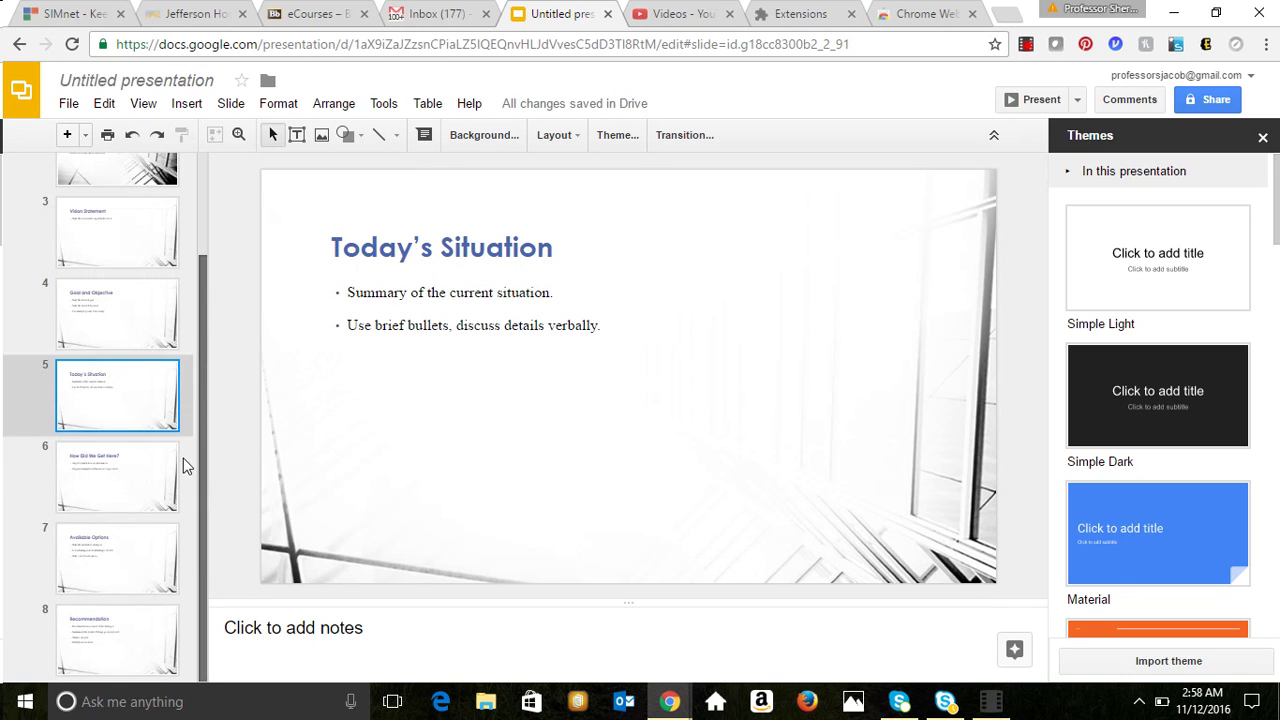
pyautogui.click(106, 652)
pyautogui.click(113, 585)
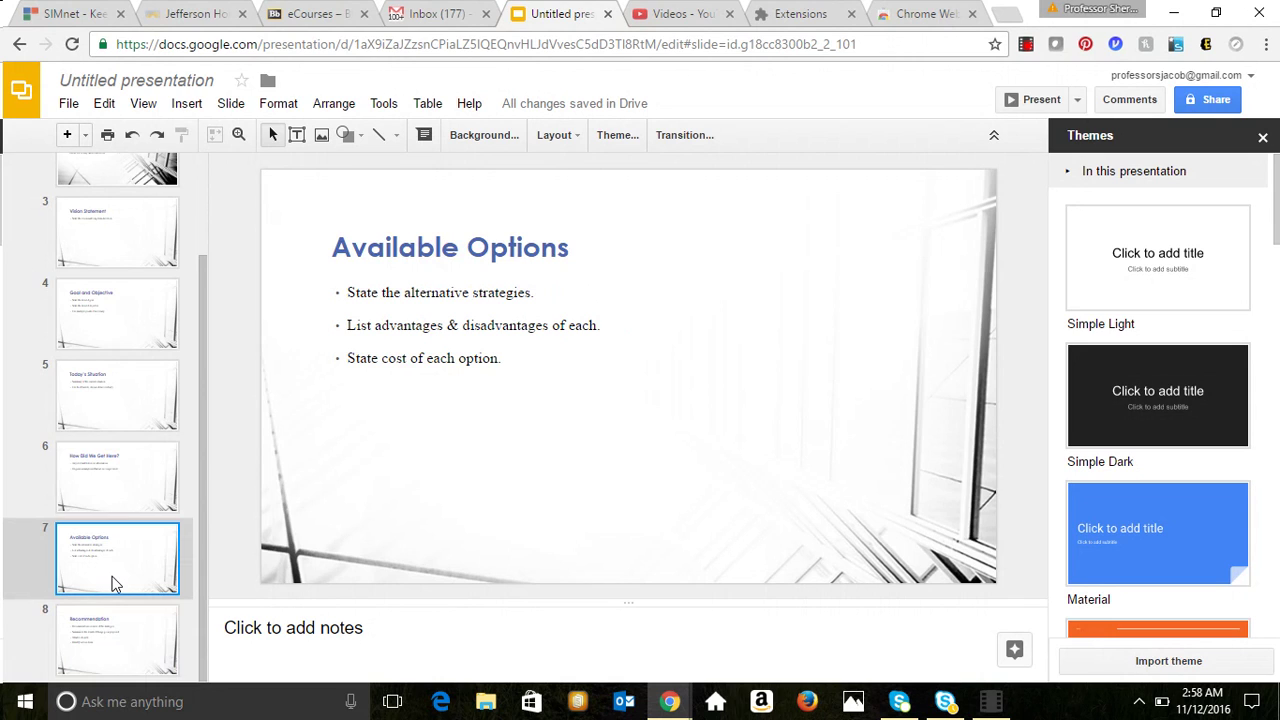
# Step: Present the imported deck full screen up to 'Recommendation' and close the presenter view window
pyautogui.click(1019, 103)
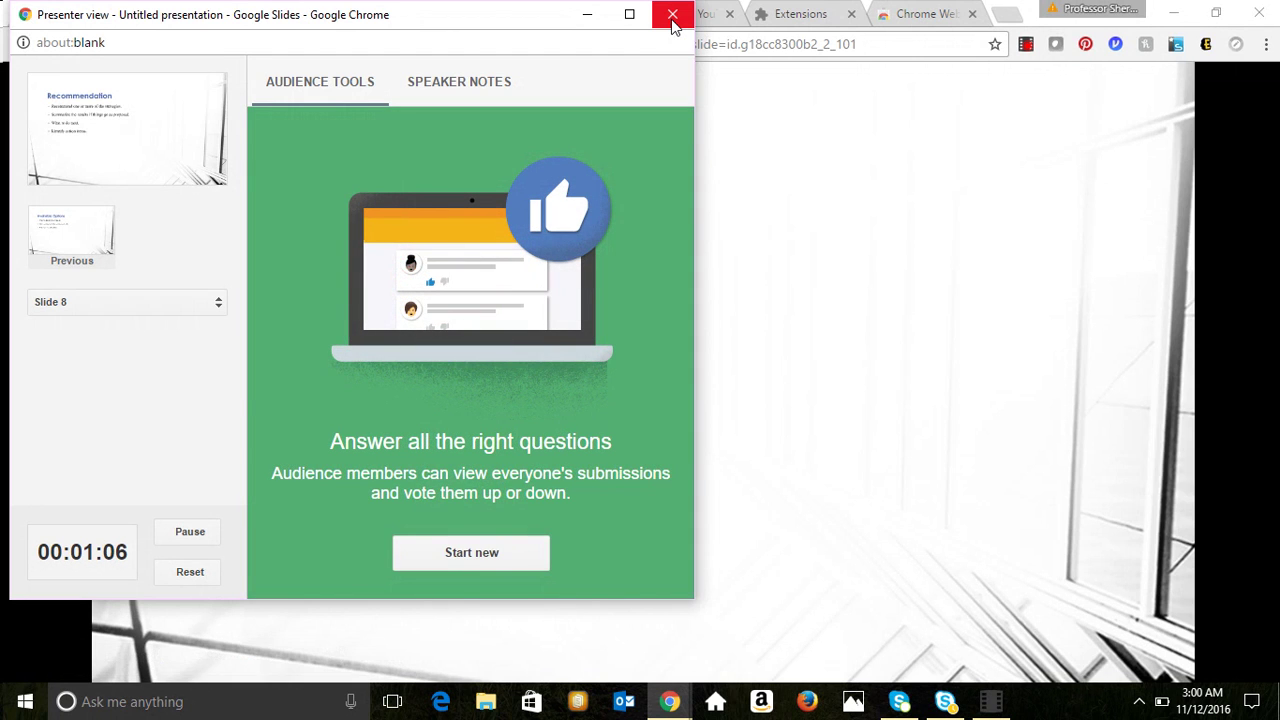
pyautogui.click(672, 22)
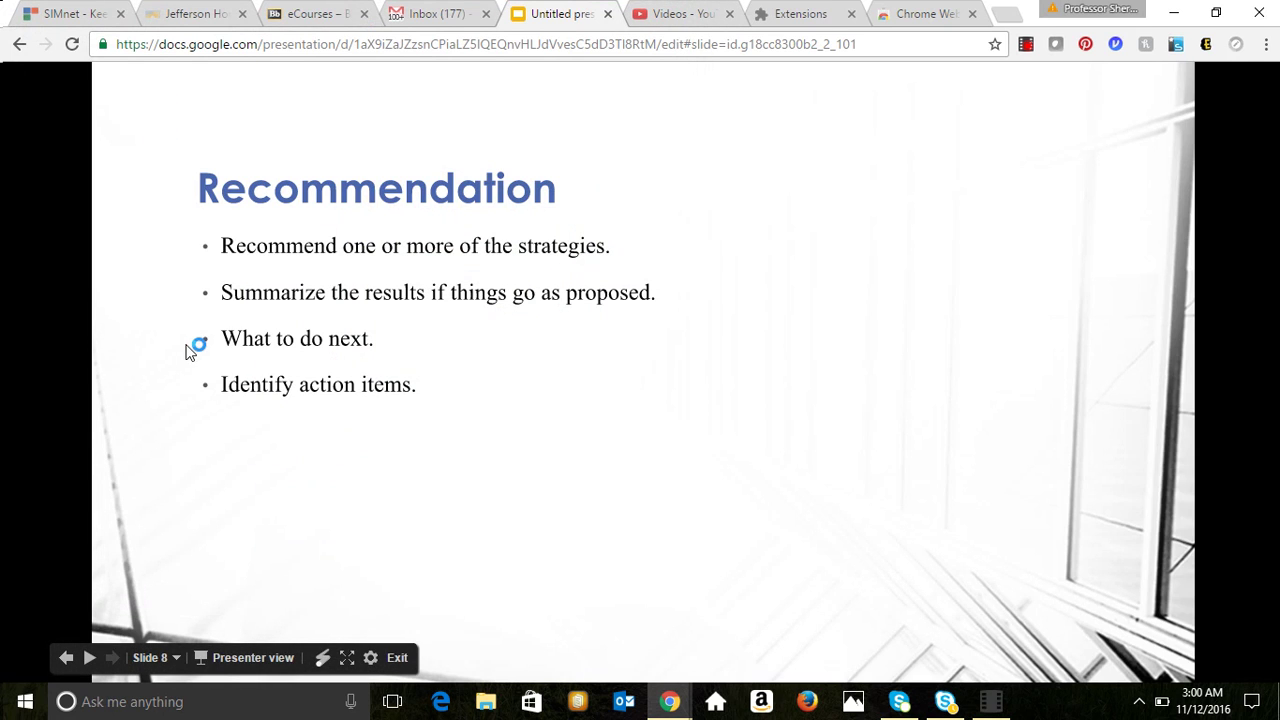
# Step: Exit the slideshow back to the editor on slide 8, 'Recommendation'
pyautogui.click(396, 657)
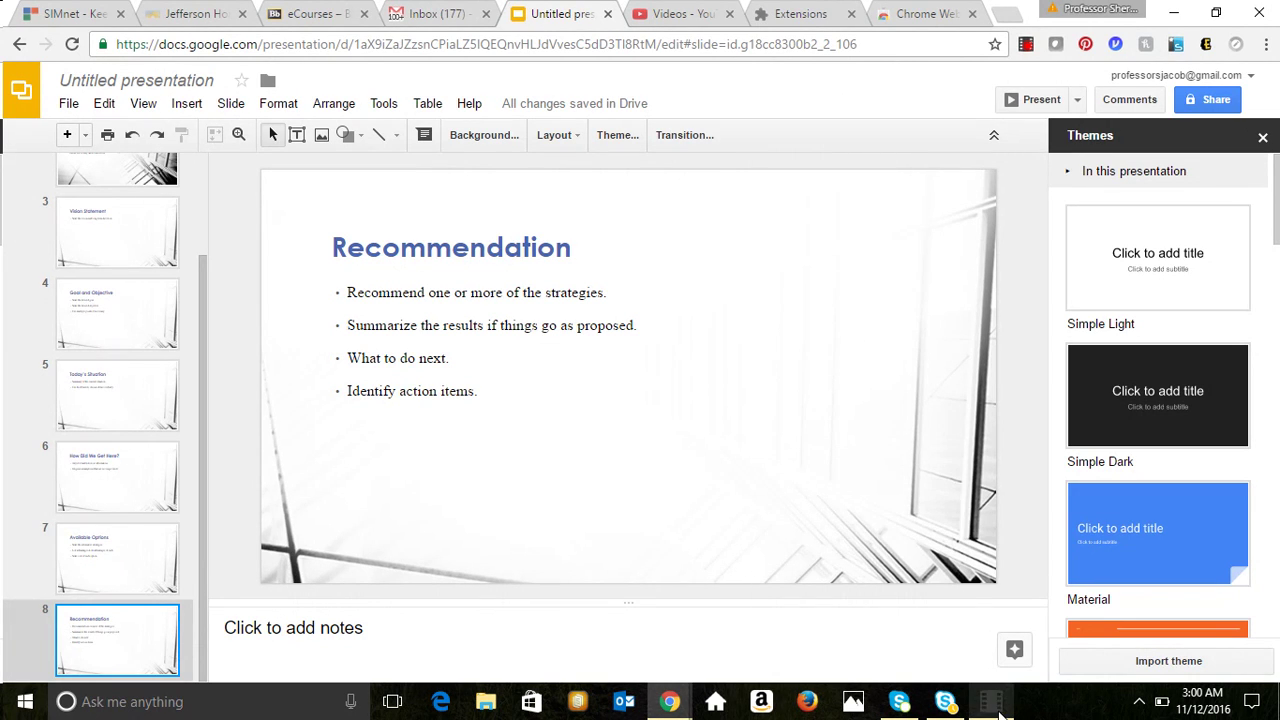
pyautogui.moveTo(990, 712)
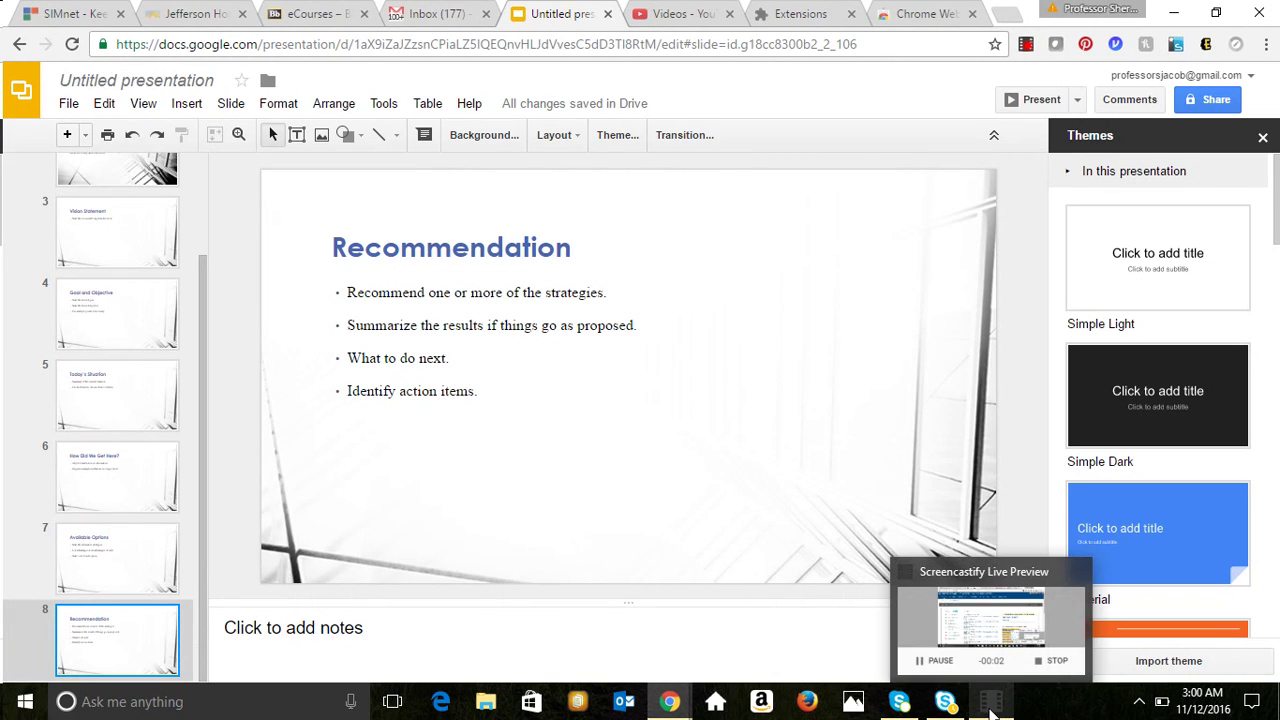